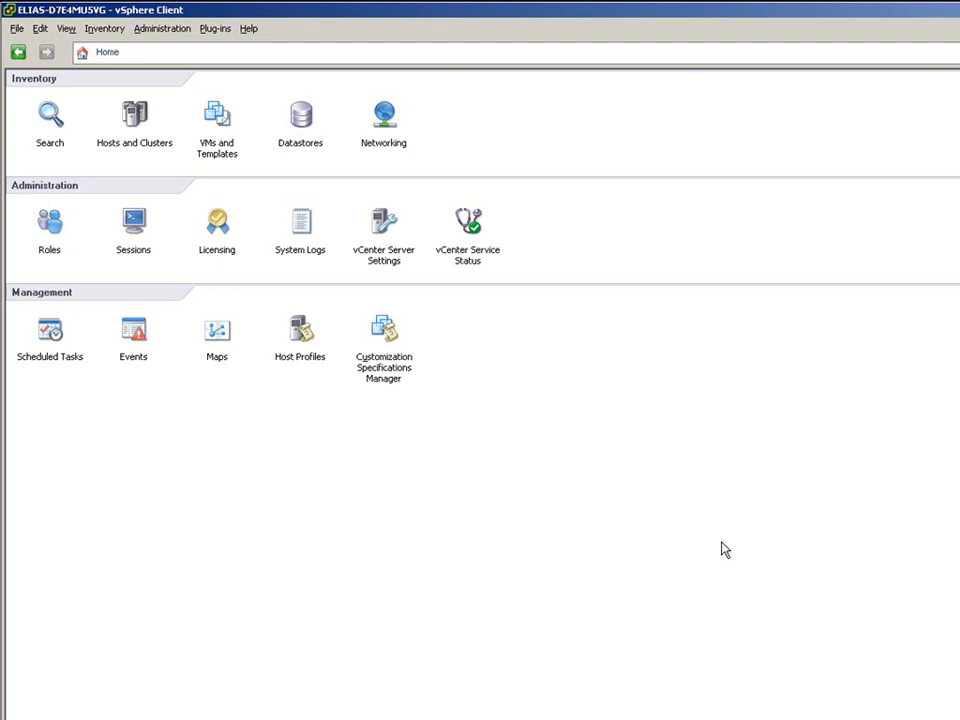
- Go to the Networking inventory and bring up the Chicago datacenter's actions
click(386, 133)
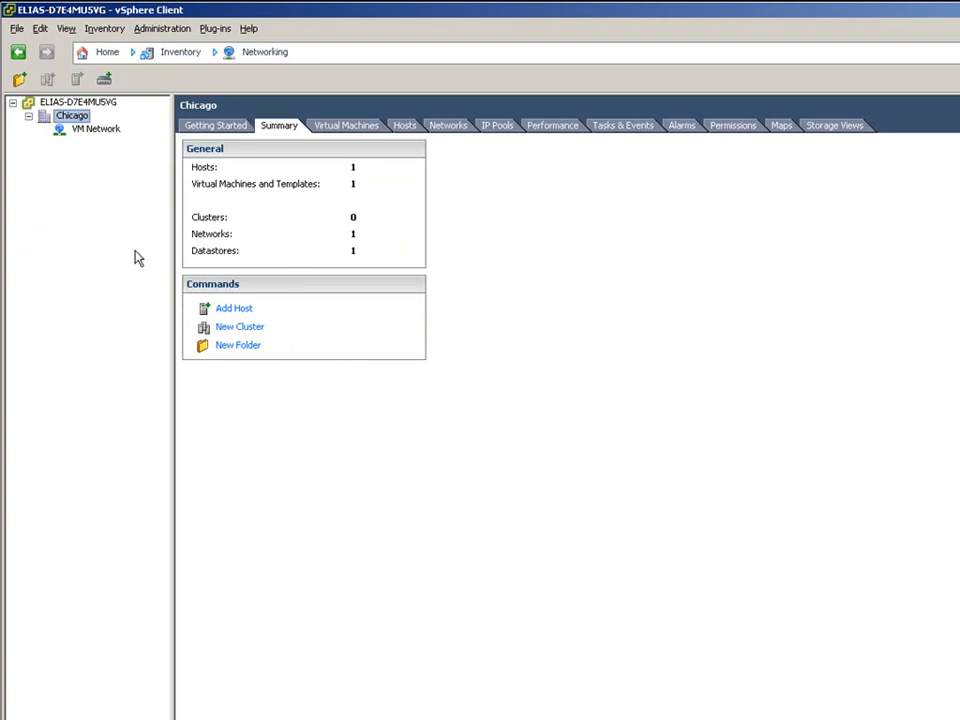
right_click(80, 120)
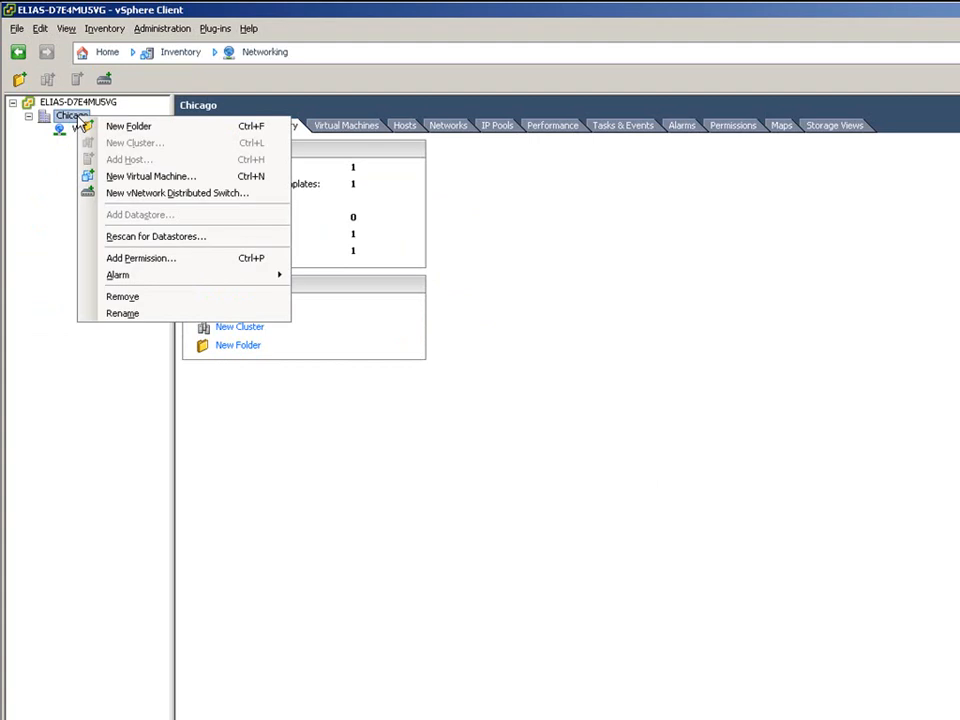
- Start a new vNetwork Distributed Switch named dvSwitch with 8 dvUplink ports
click(167, 205)
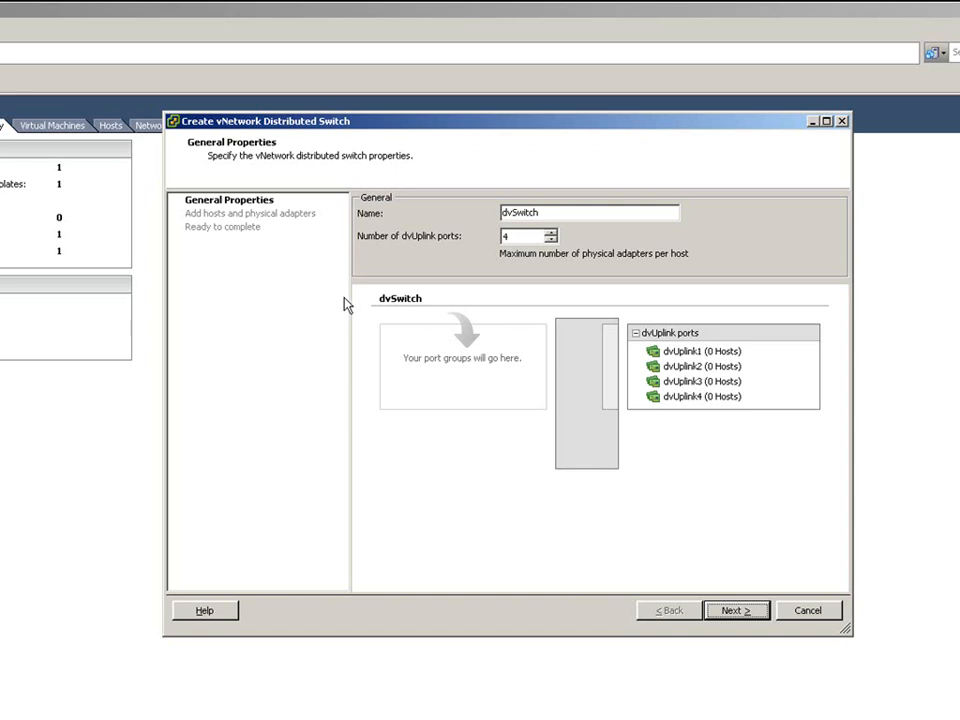
click(550, 234)
click(550, 234)
click(550, 234)
click(550, 234)
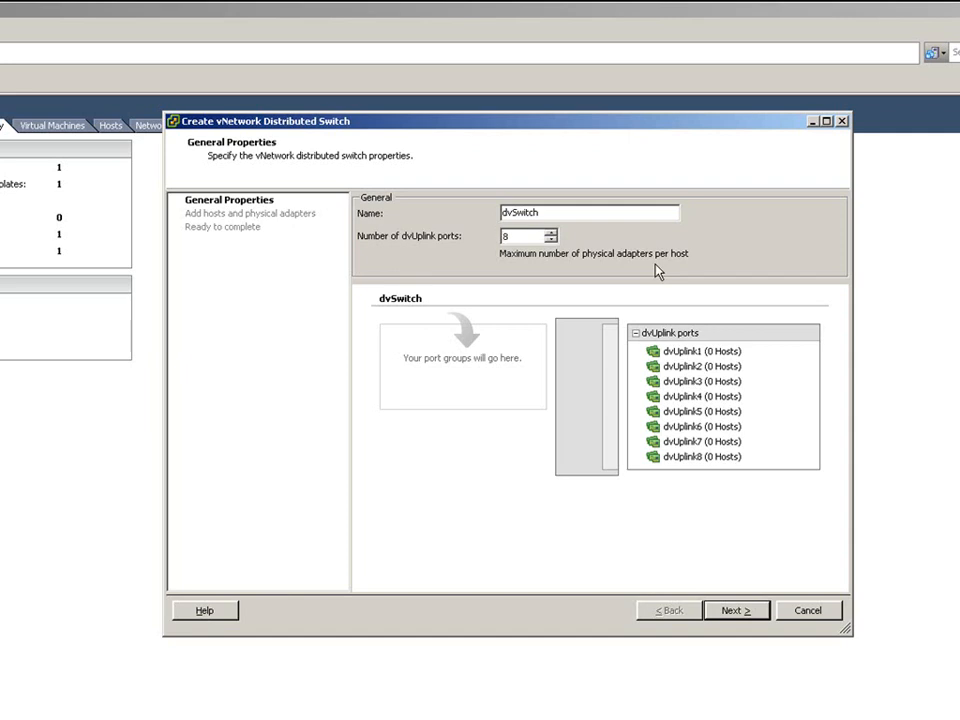
click(738, 611)
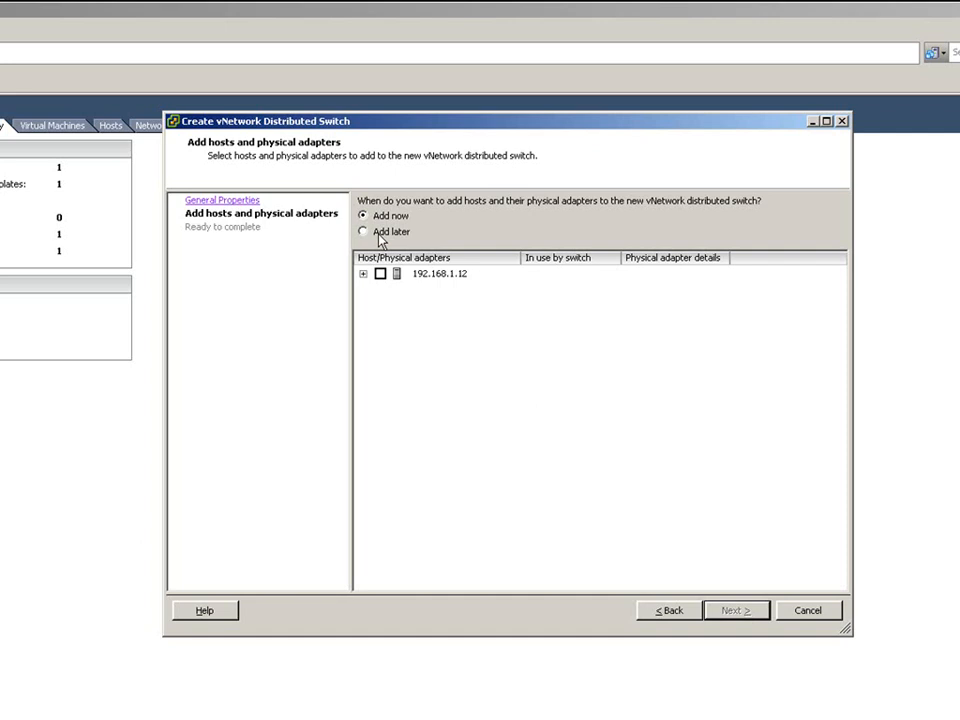
- Attach host 192.168.1.12 with vmnic1–vmnic4 and finish dvSwitch with a default port group
click(380, 273)
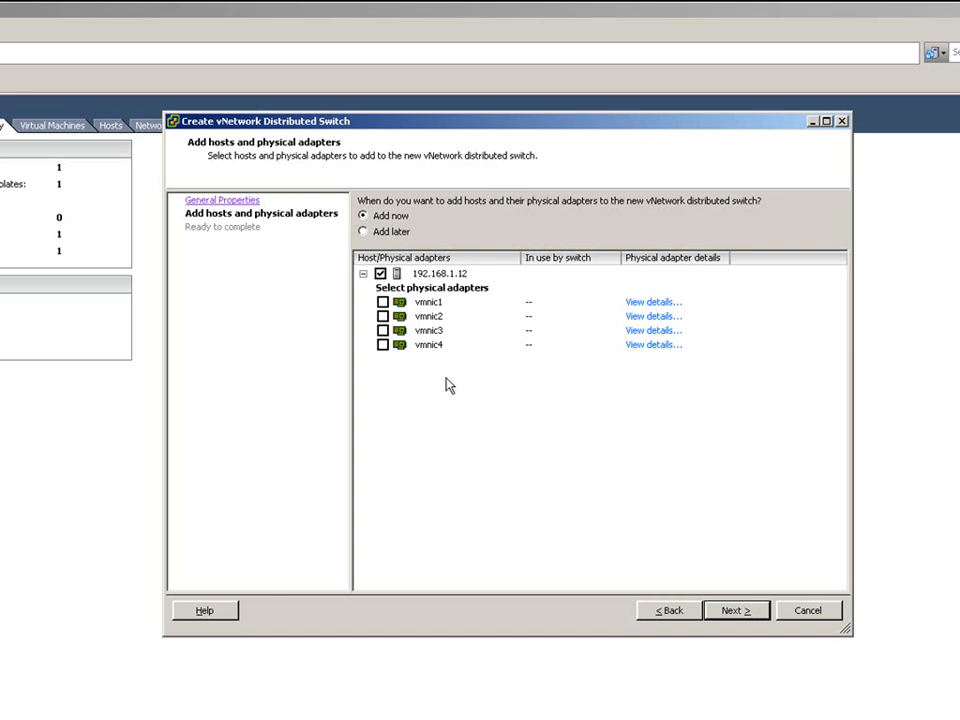
click(383, 302)
click(383, 316)
click(383, 330)
click(383, 344)
click(742, 609)
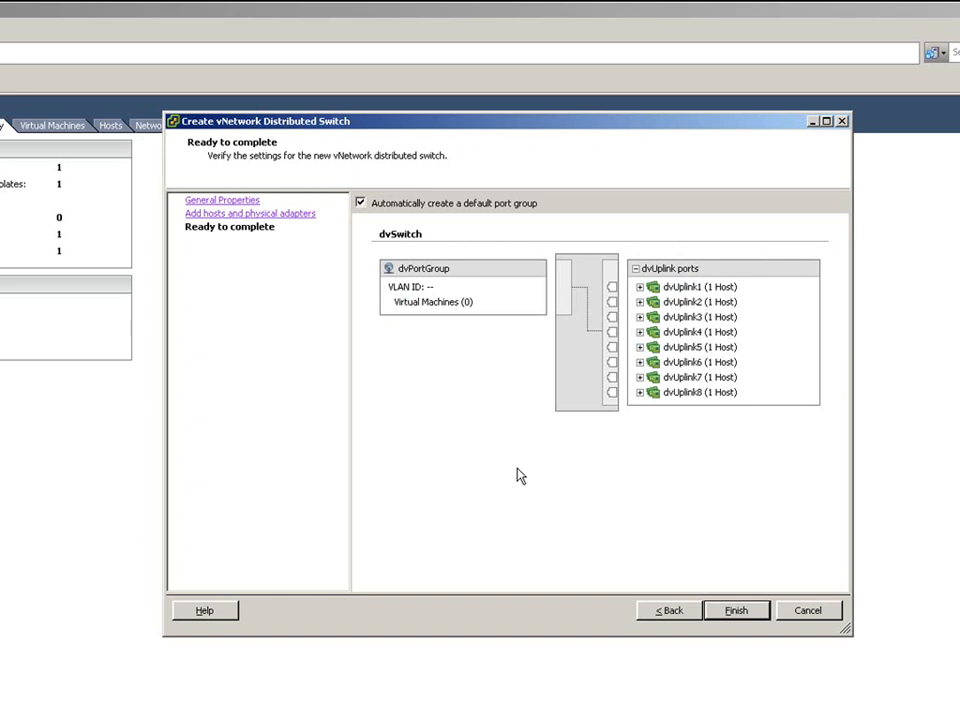
click(735, 611)
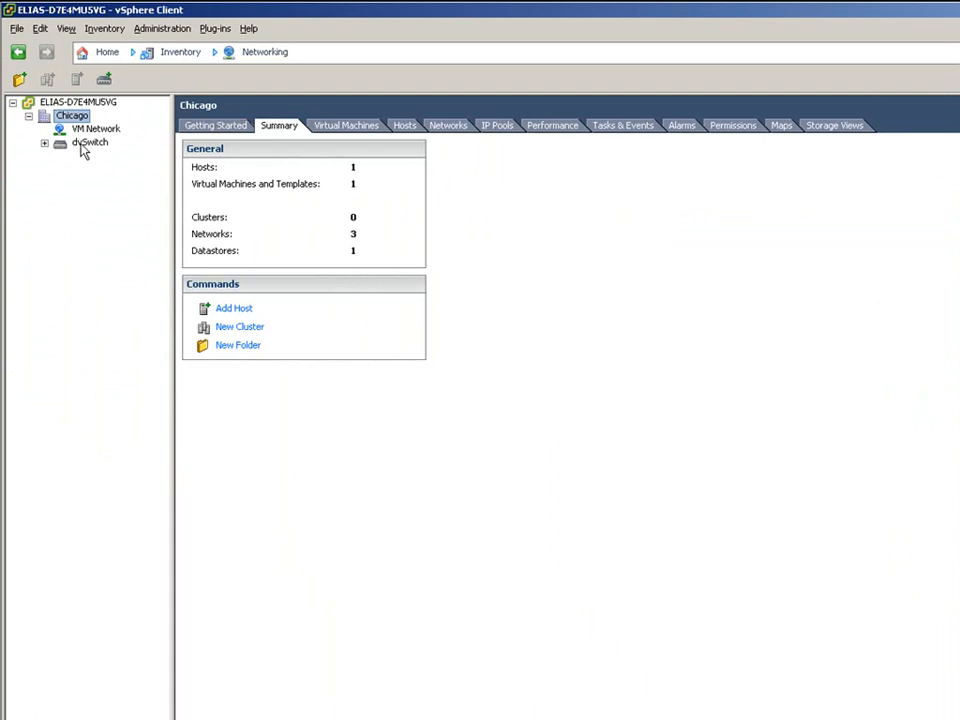
- Check dvSwitch's Hosts tab, confirming host 192.168.1.12 is Connected with switch status Up
click(45, 144)
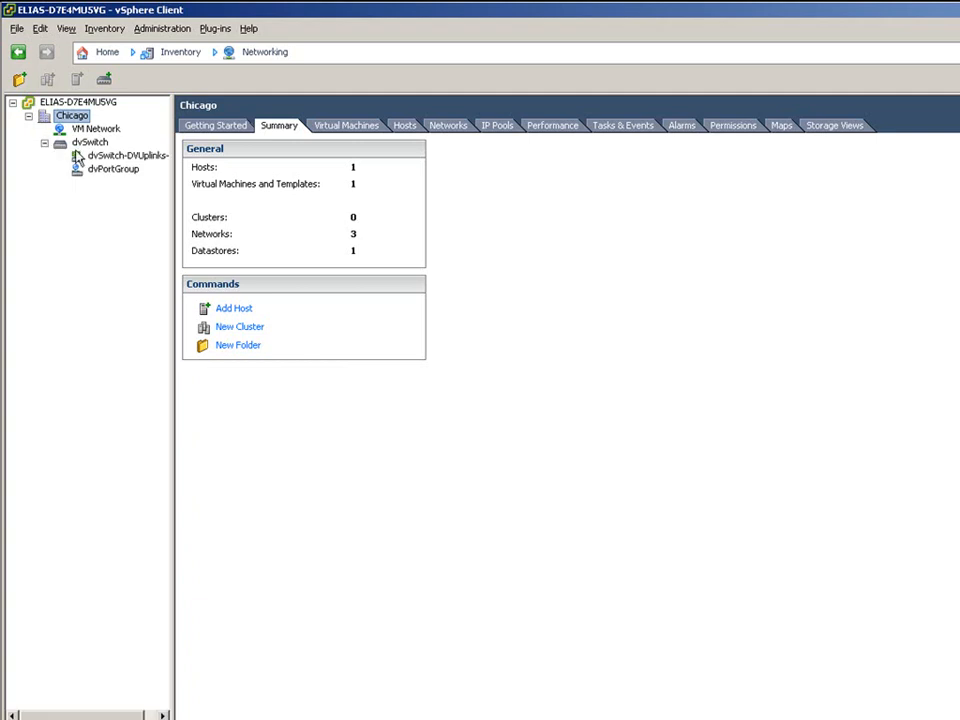
click(110, 174)
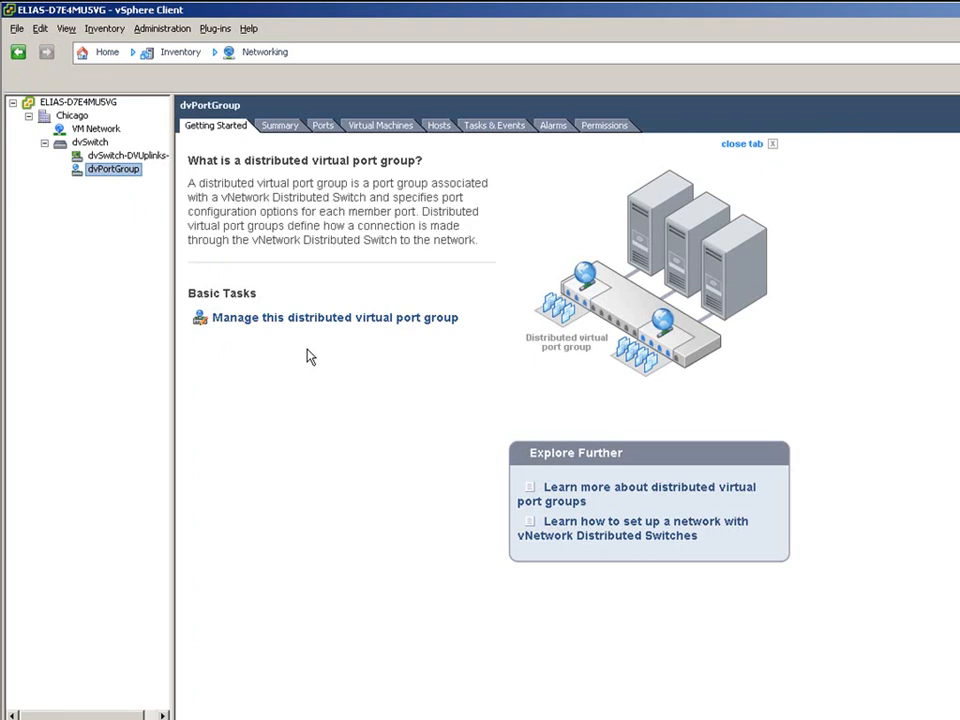
click(80, 143)
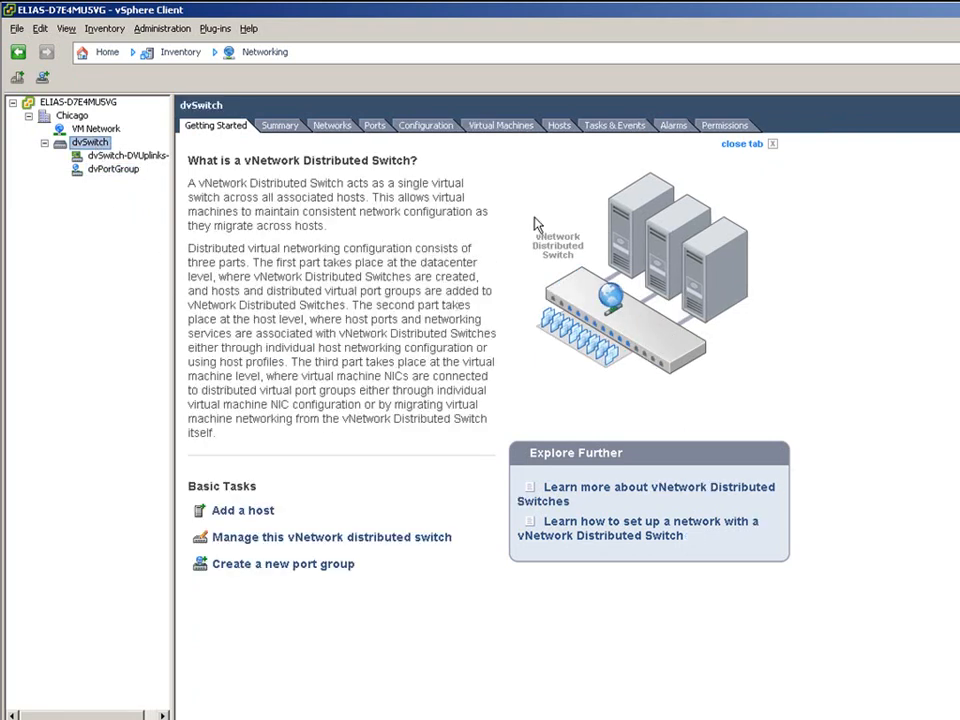
click(559, 127)
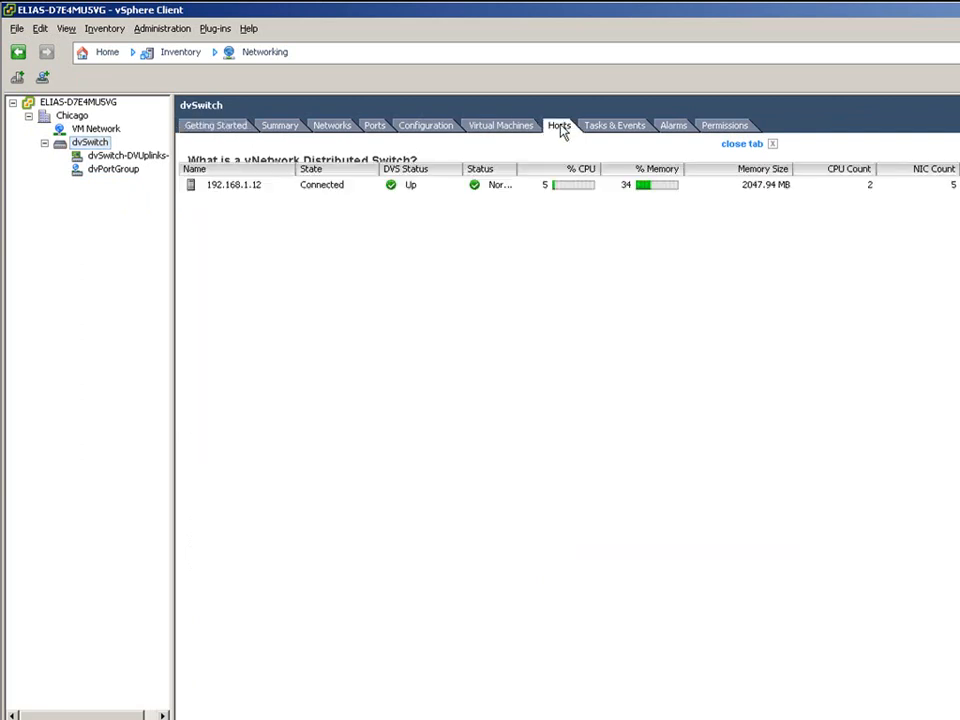
right_click(237, 194)
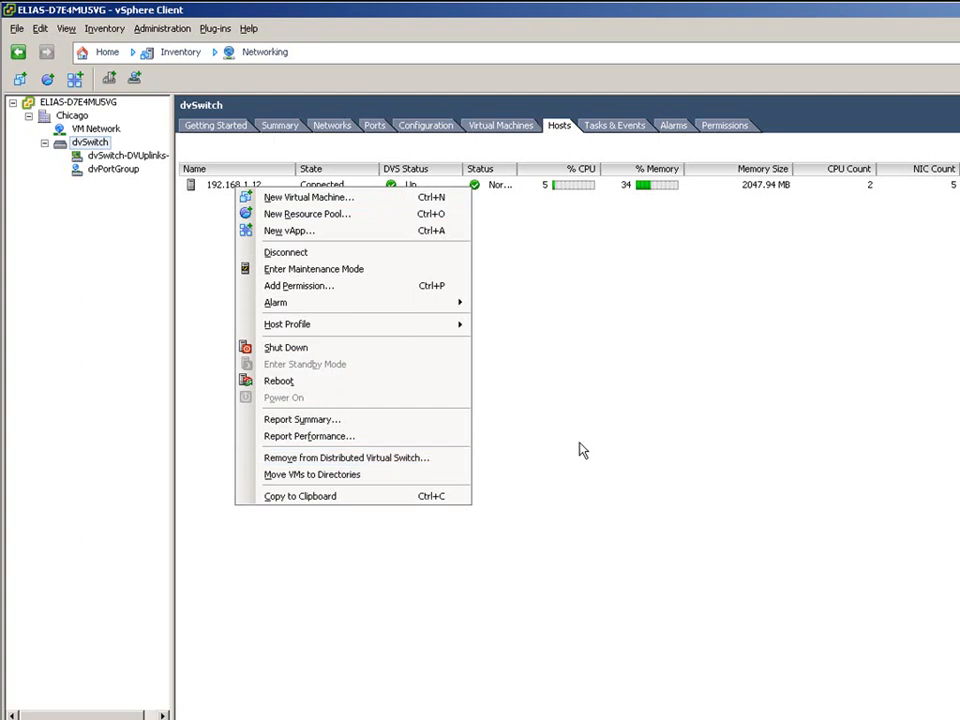
click(551, 394)
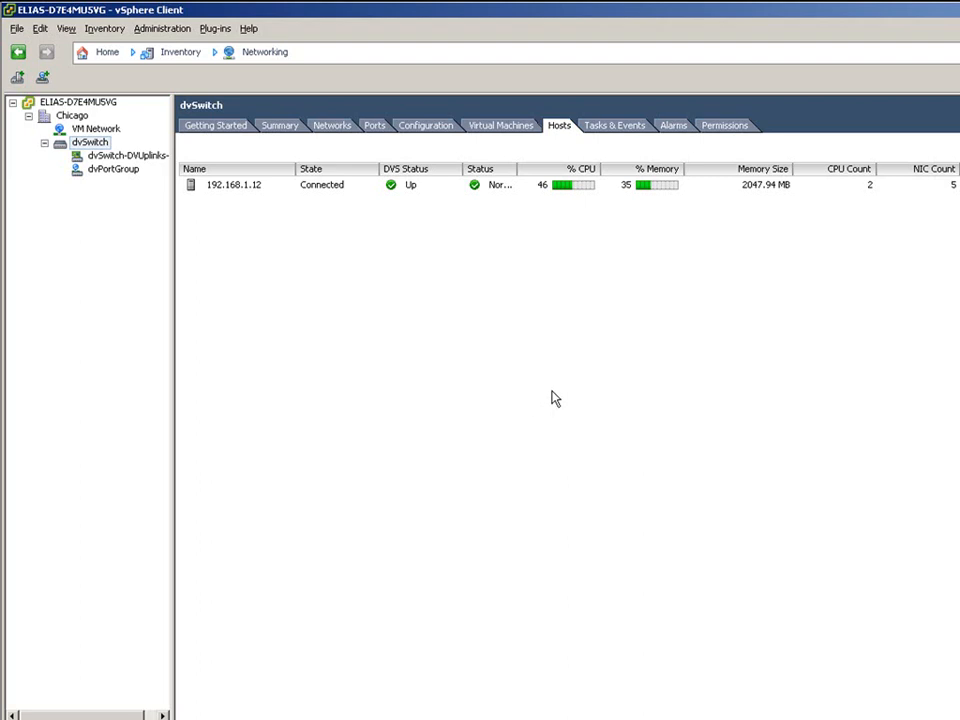
- Start a new 128-port group on dvSwitch and name it dv-Server-VLAN32
right_click(100, 147)
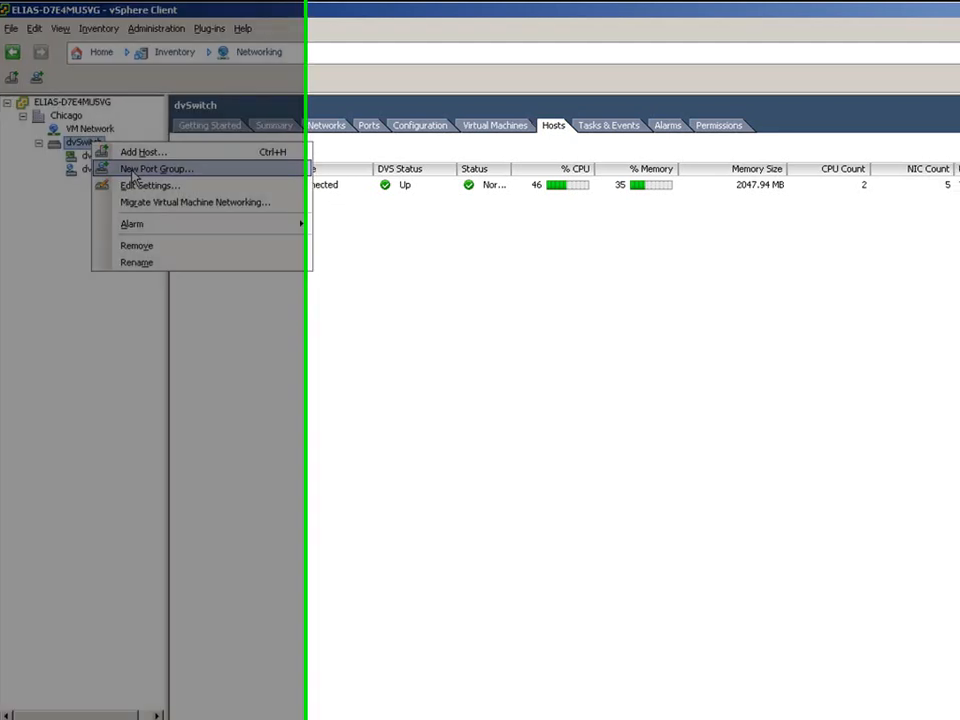
click(133, 169)
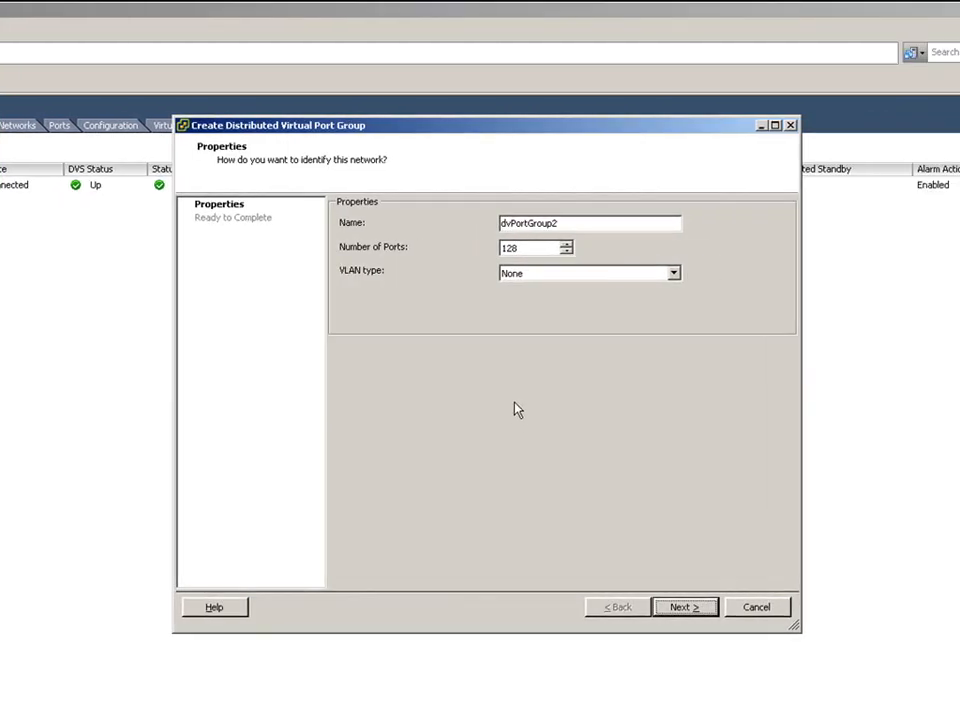
click(565, 223)
key(BackSpace)
key(BackSpace)
key(BackSpace)
key(BackSpace)
key(BackSpace)
key(BackSpace)
key(BackSpace)
key(BackSpace)
key(BackSpace)
key(BackSpace)
text(-Ser)
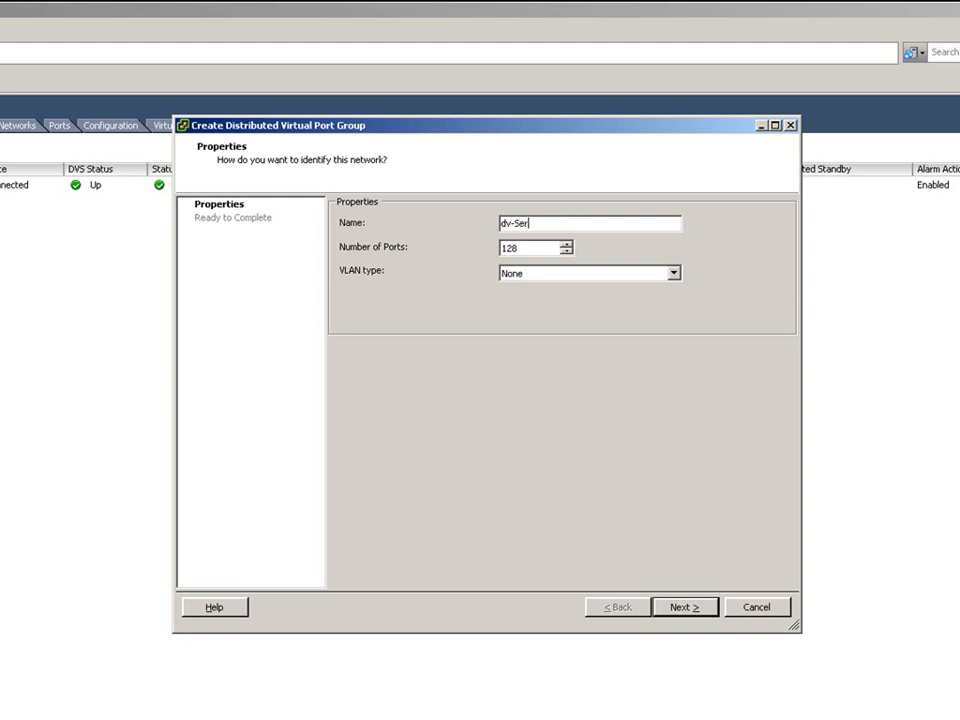
text(ver-VLAN32)
- Review the VLAN, VLAN Trunking and Private VLAN types, then create dv-Server-VLAN32 with VLAN type None
click(675, 274)
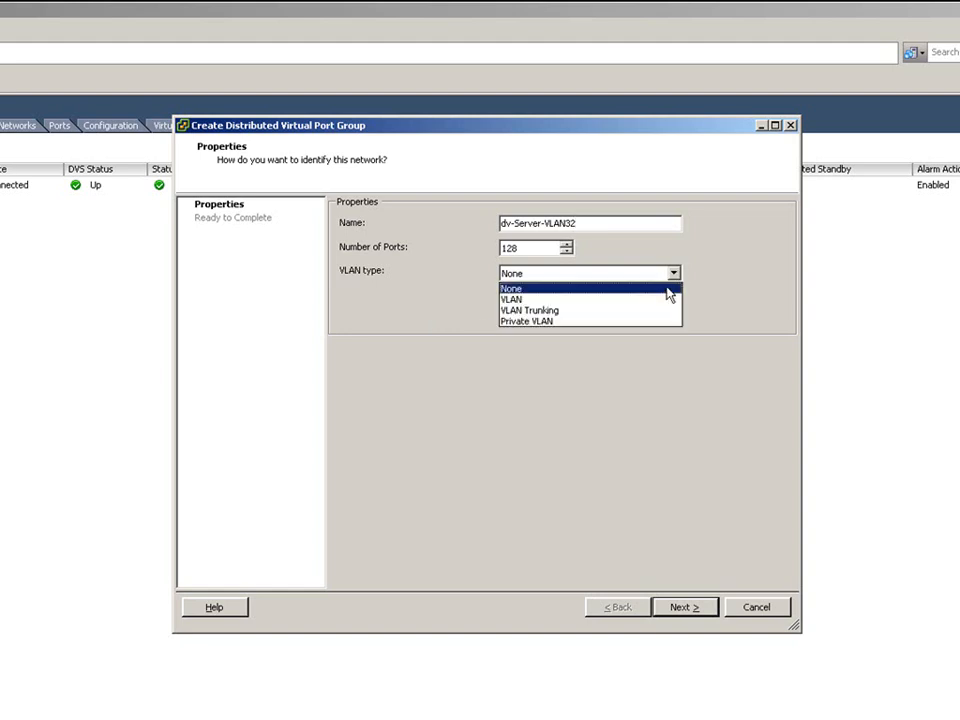
click(665, 298)
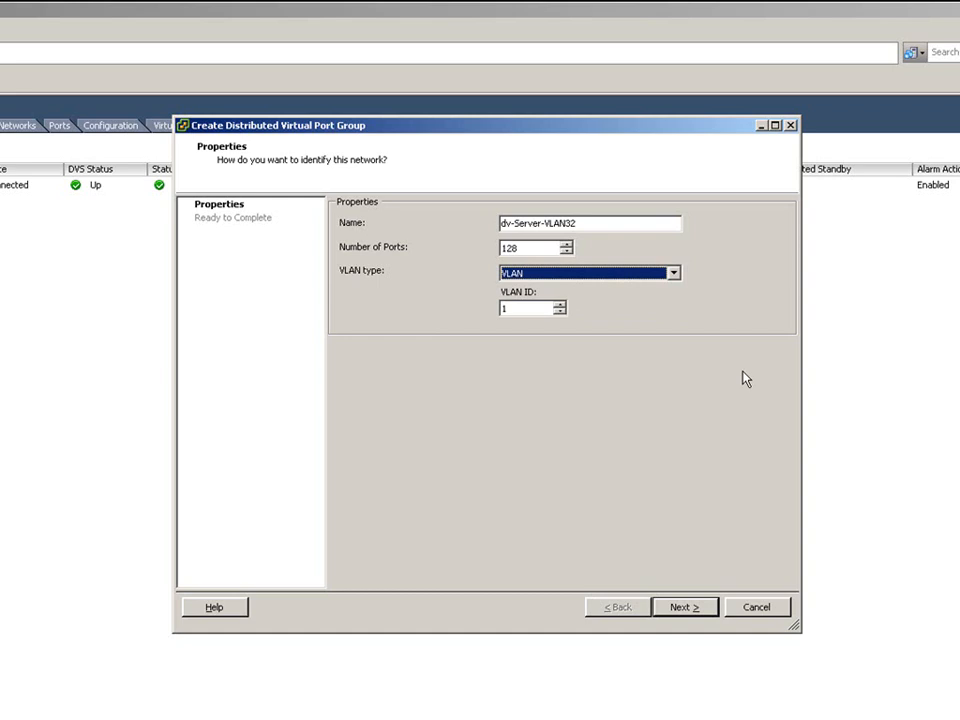
key(Tab)
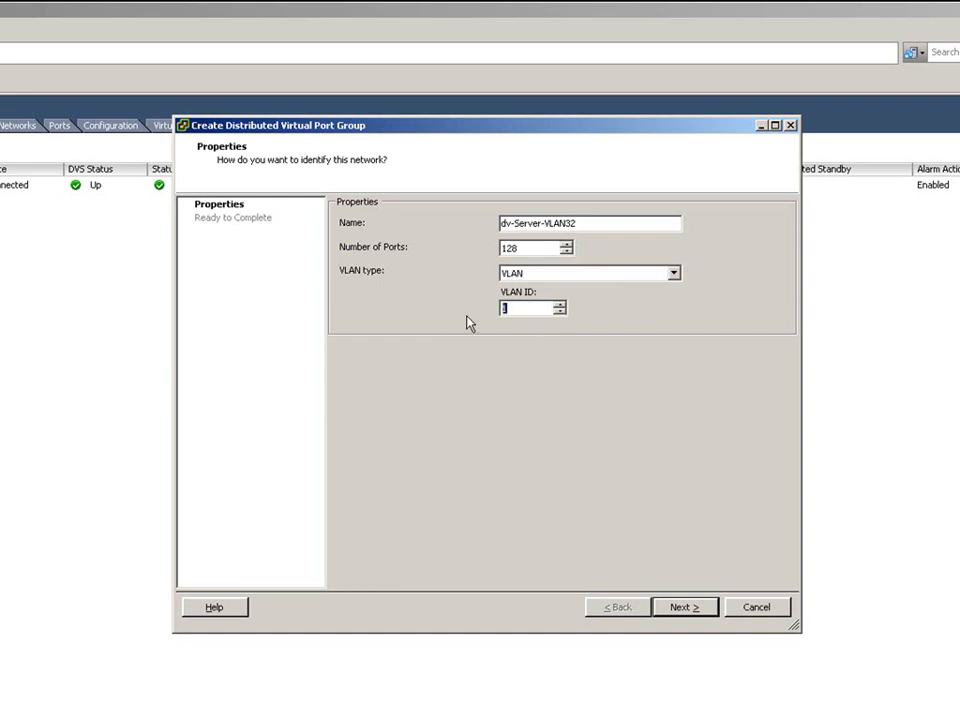
text(32)
click(674, 273)
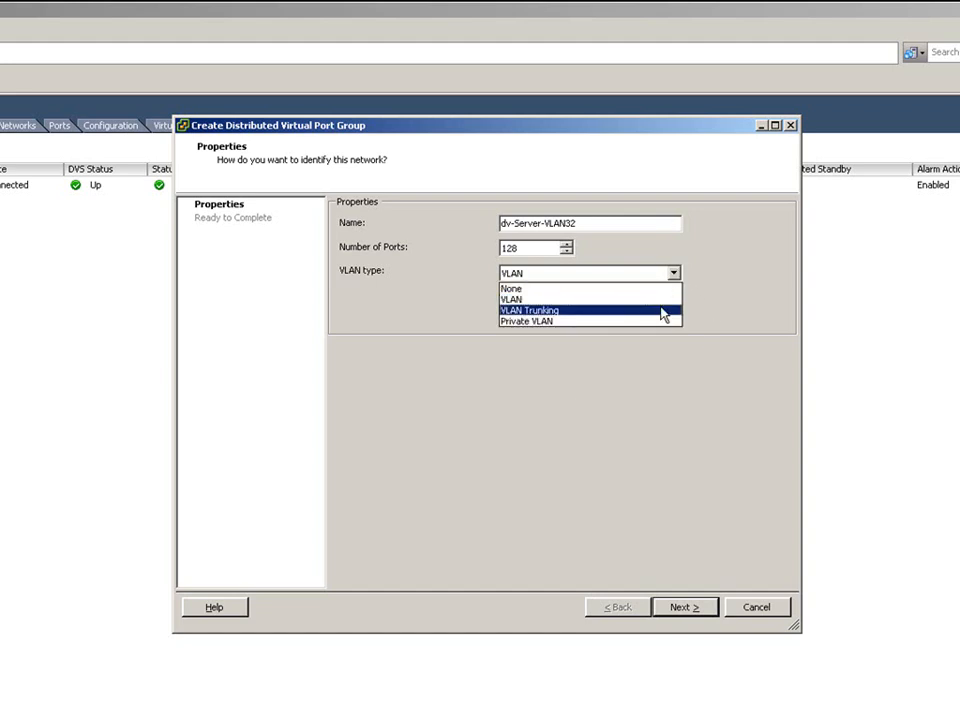
click(663, 311)
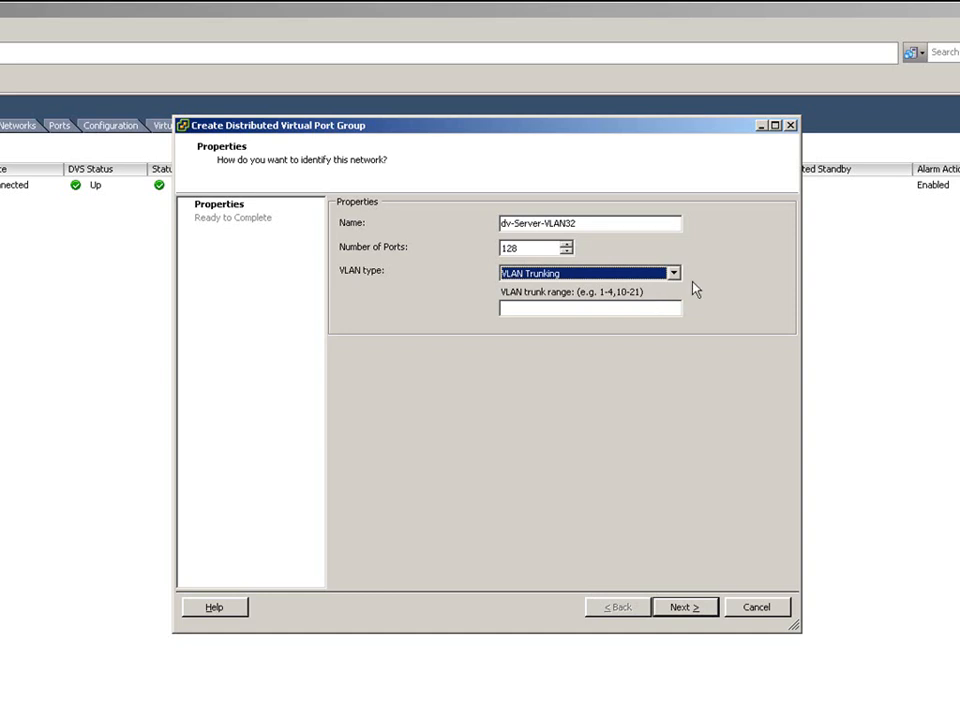
click(677, 277)
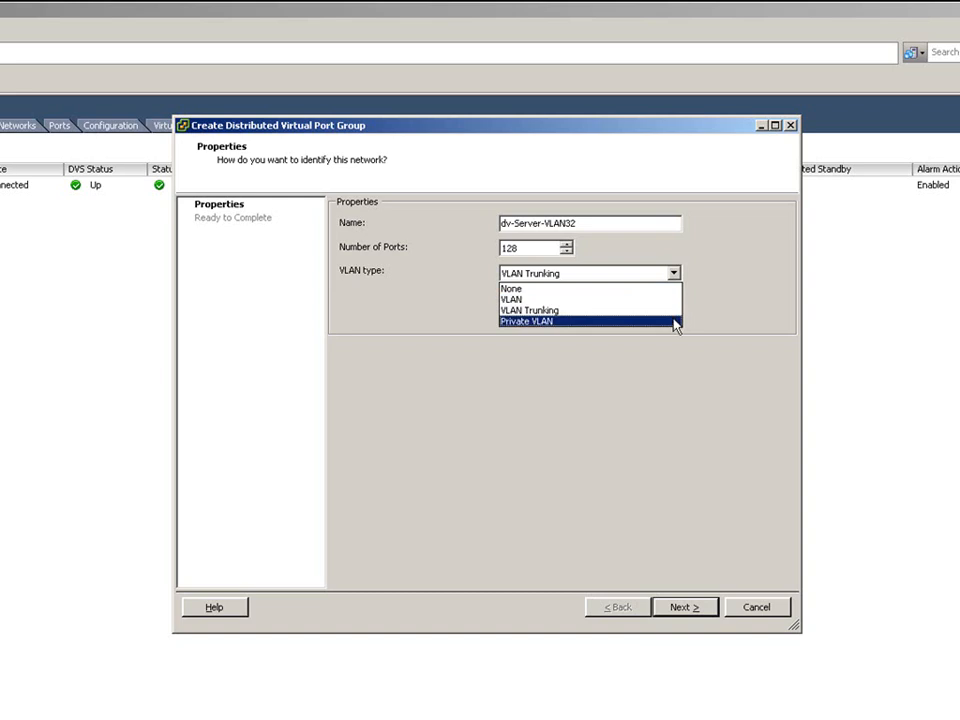
click(676, 321)
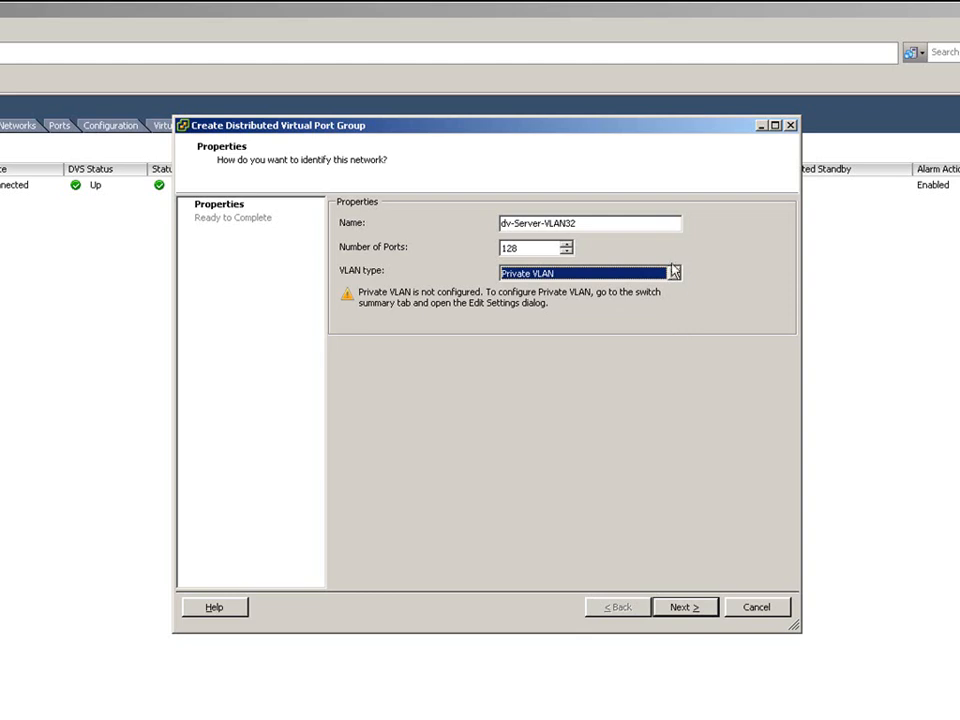
click(674, 275)
click(665, 289)
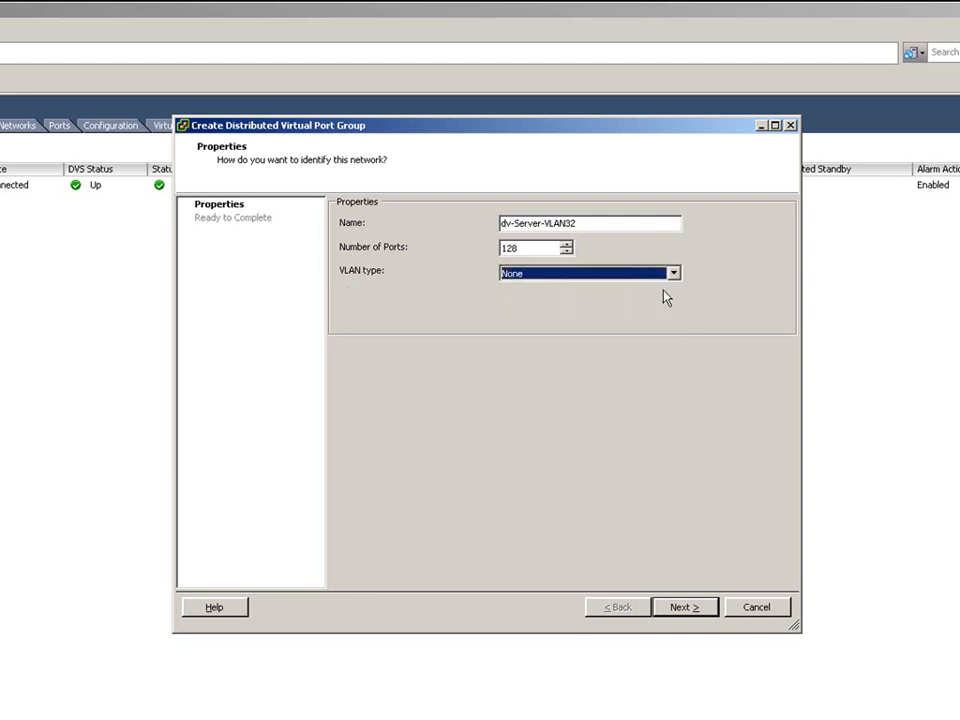
click(677, 609)
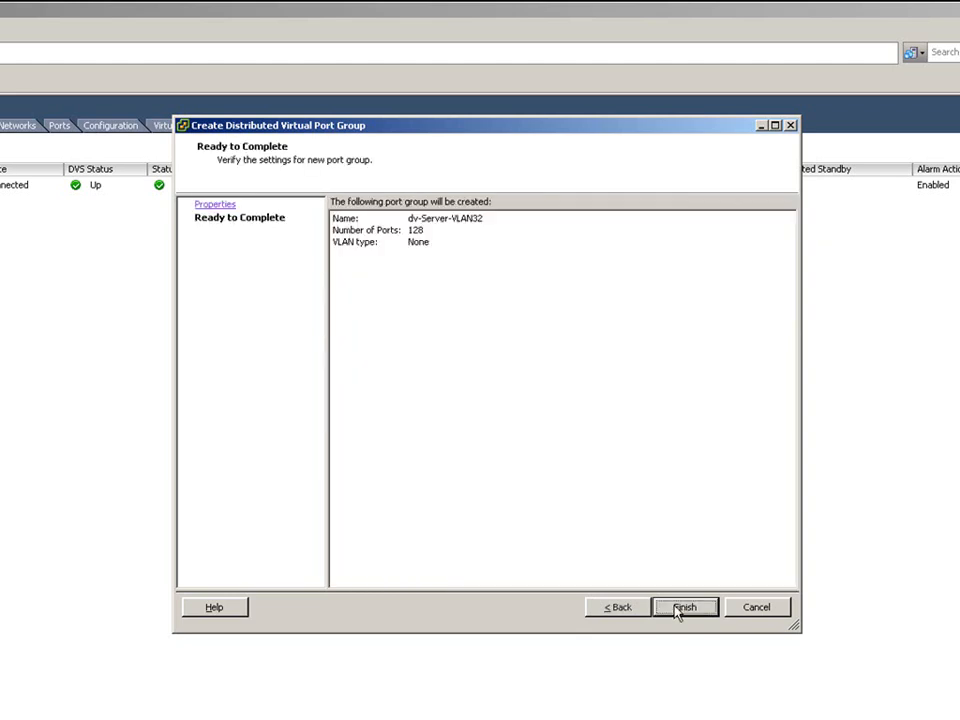
click(683, 607)
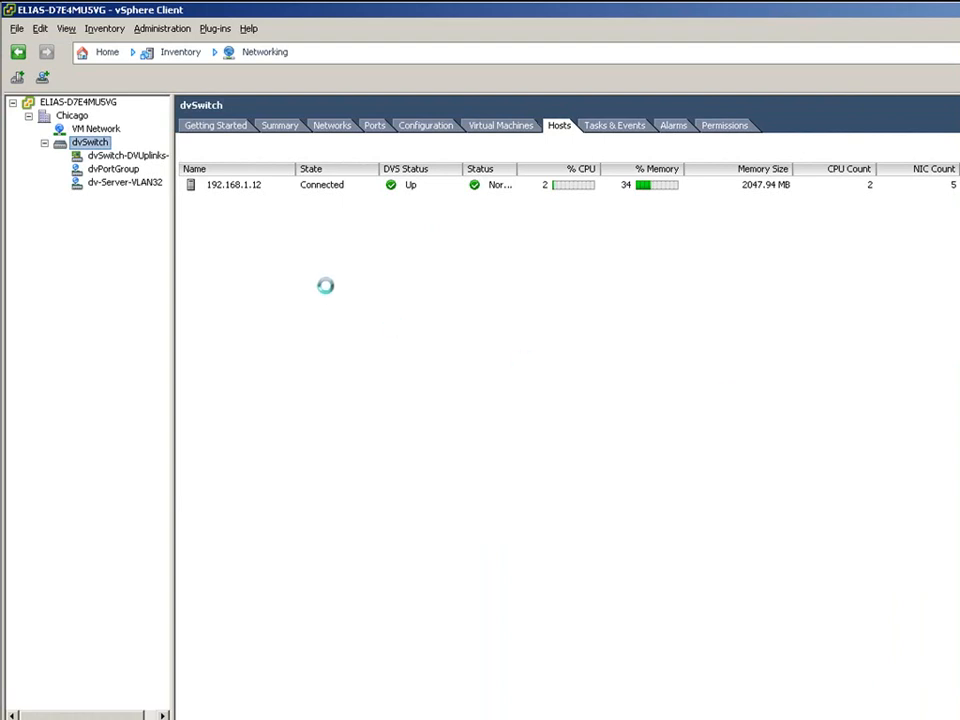
- Open Edit Settings for CHI-VM-FS01 from the VMs and Templates inventory
click(183, 57)
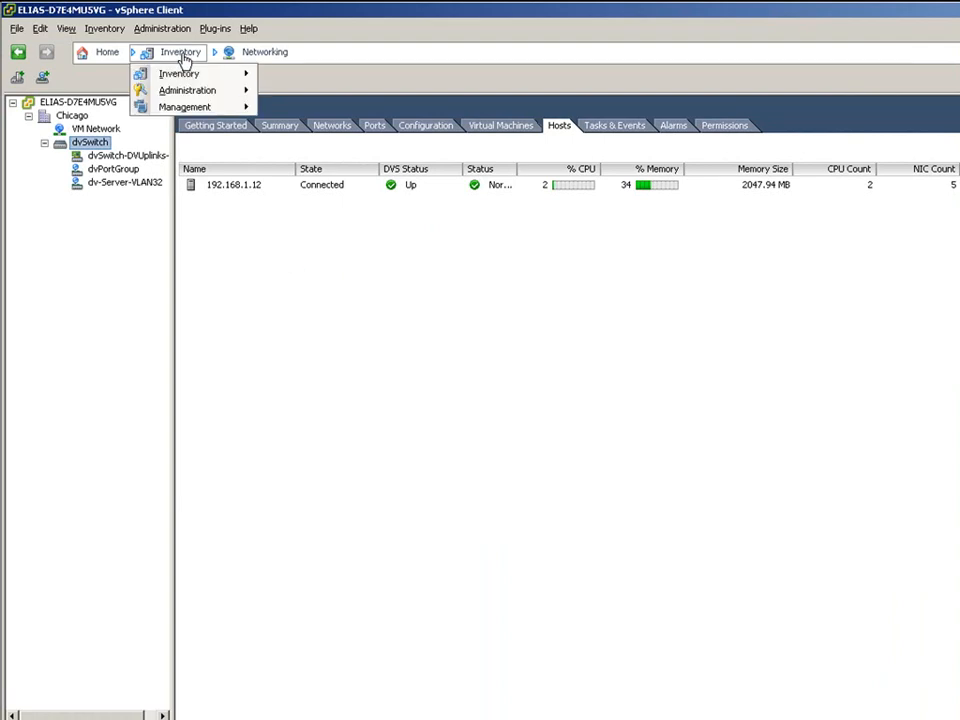
mouse_move(194, 80)
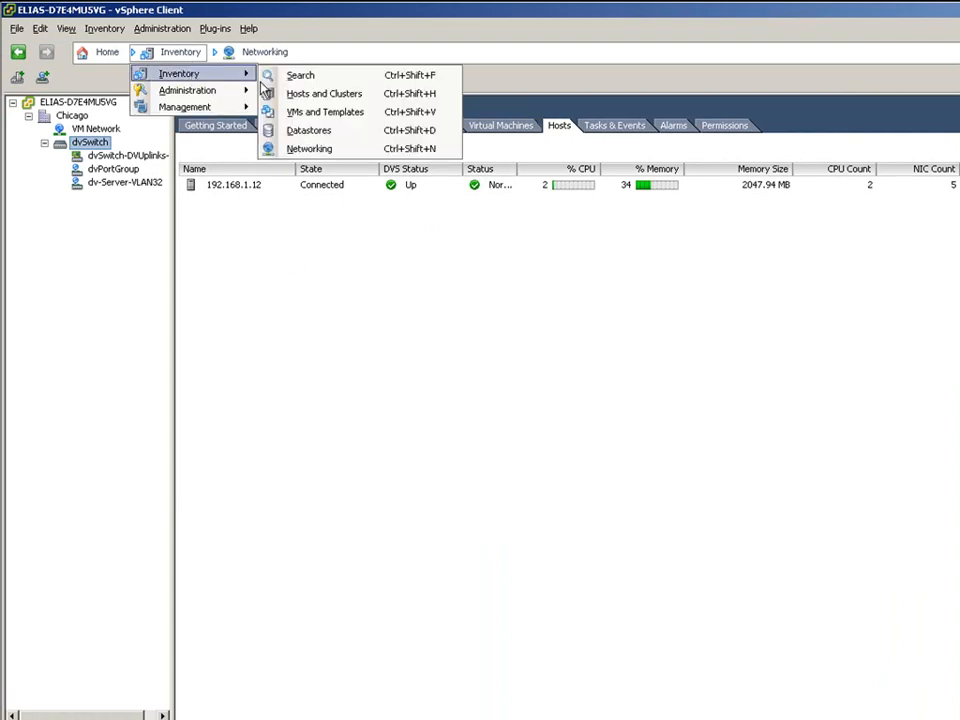
click(305, 112)
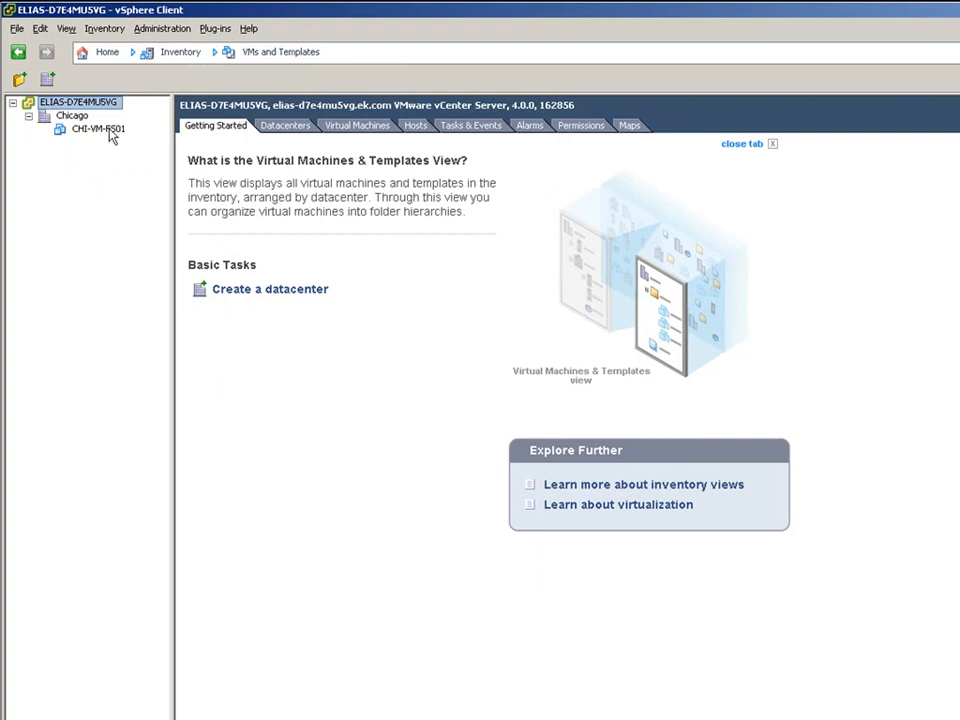
click(100, 130)
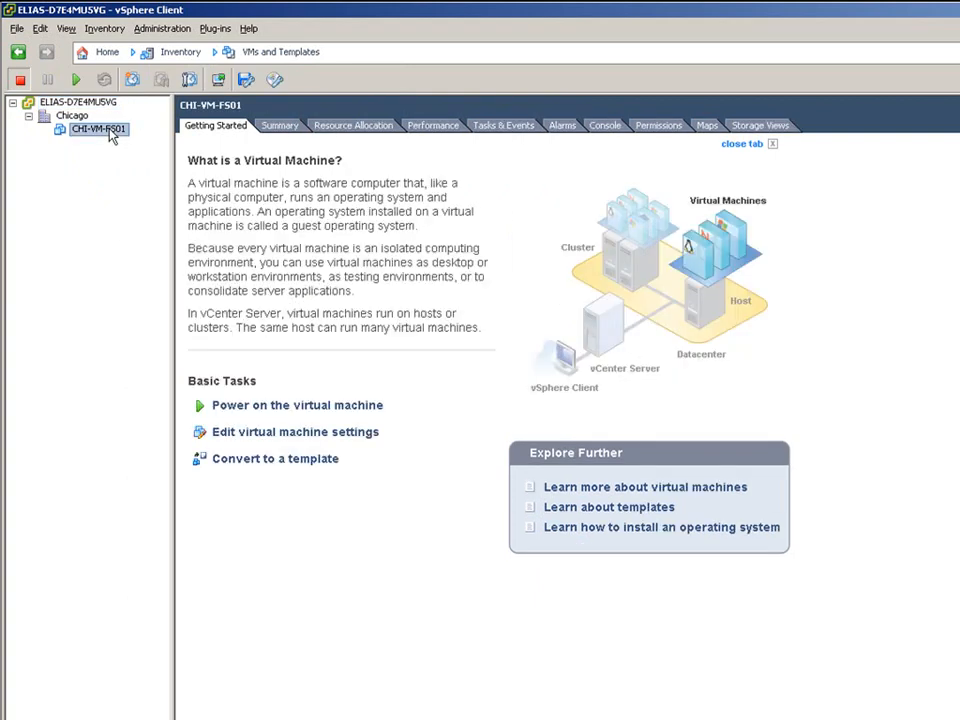
click(277, 126)
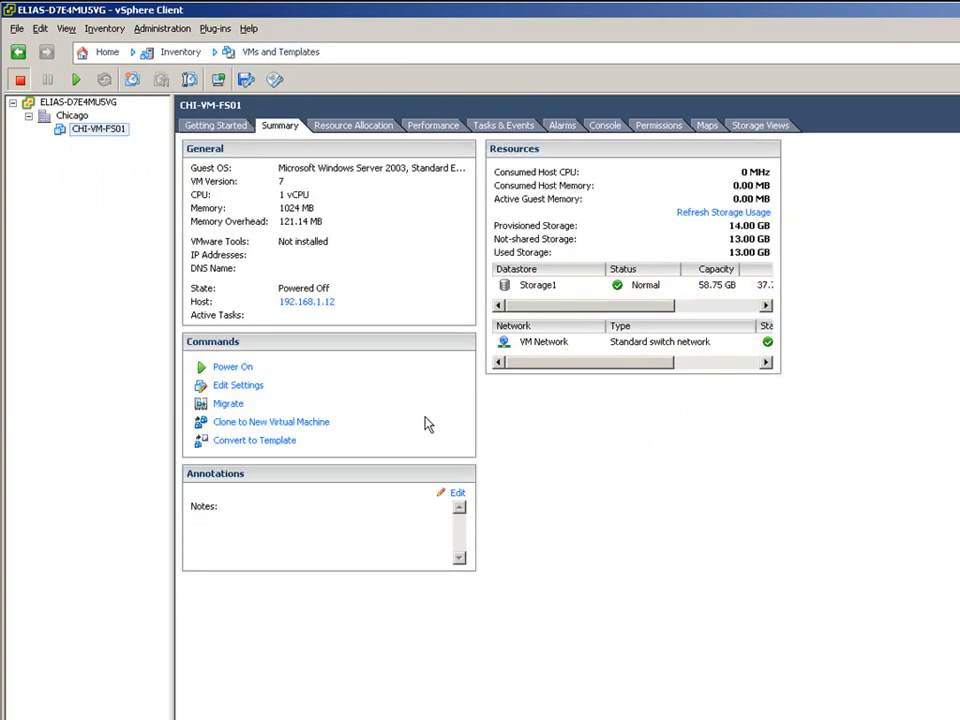
click(249, 386)
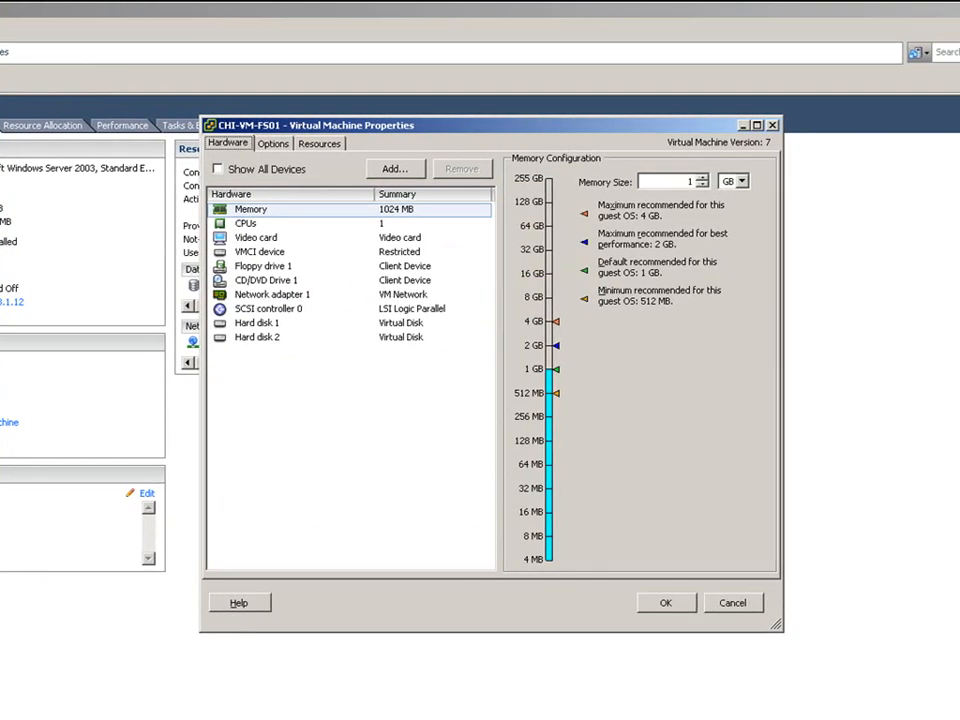
- Connect CHI-VM-FS01's Network adapter 1 to dv-Server-VLAN32 (dvSwitch) and apply it
click(253, 297)
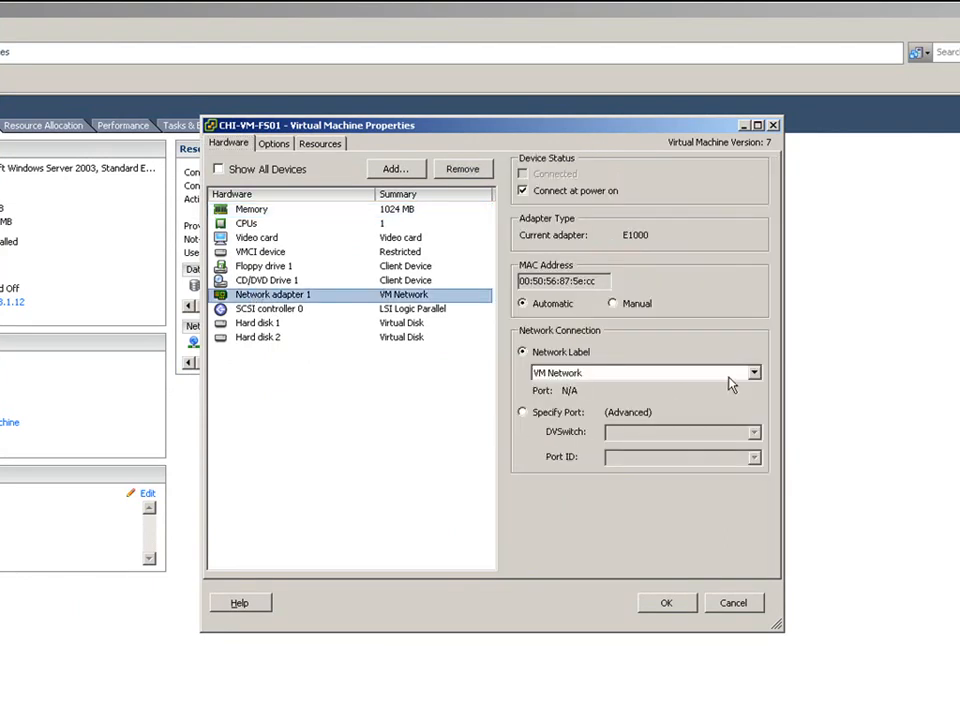
click(754, 374)
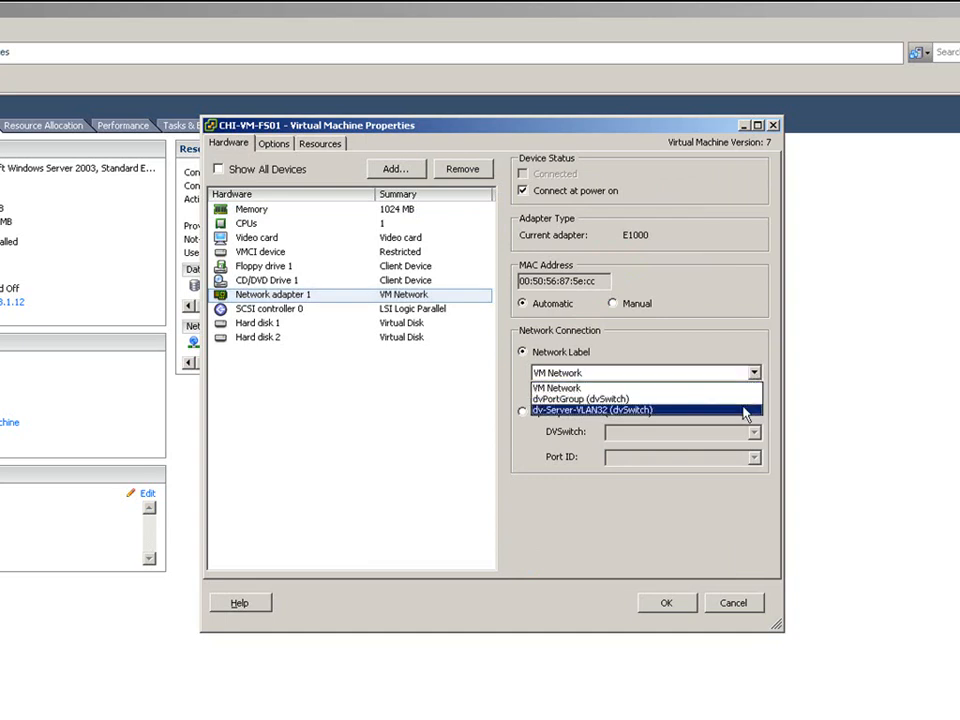
click(745, 410)
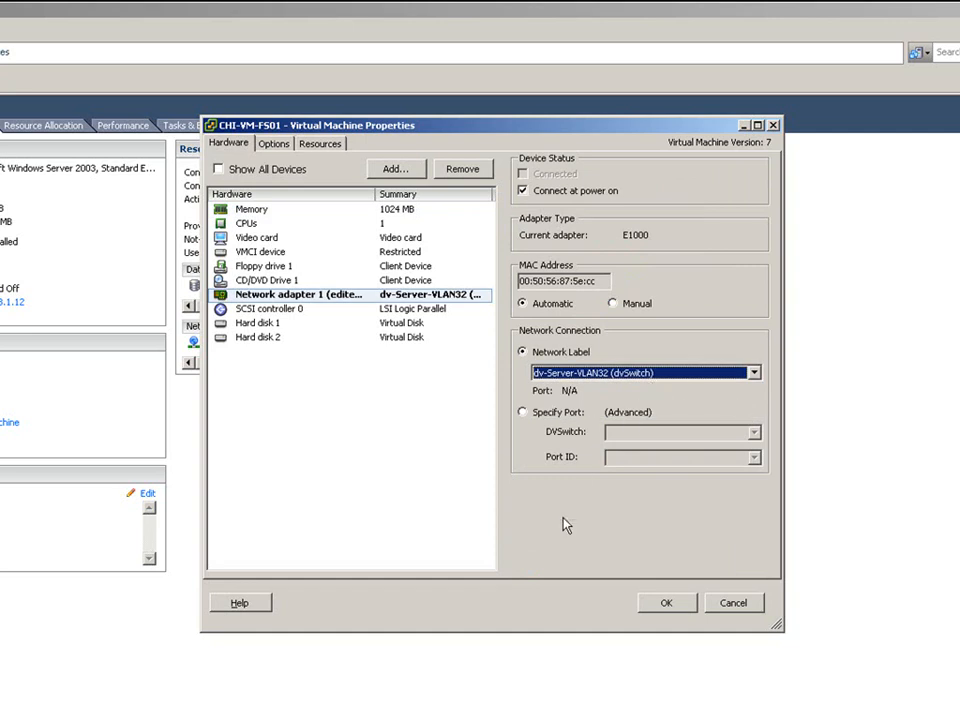
click(524, 413)
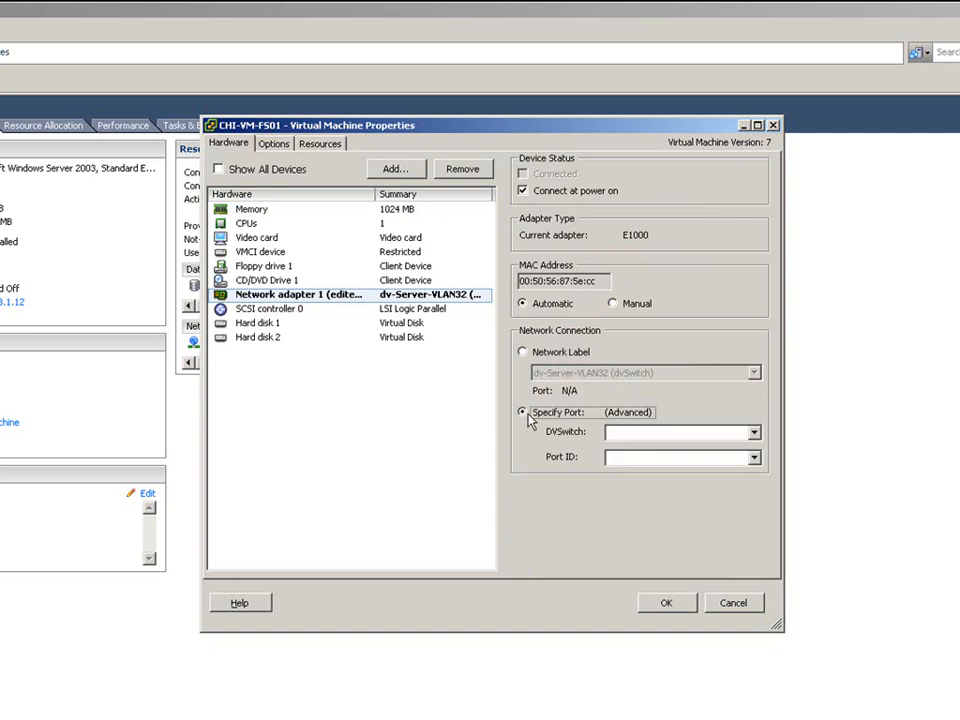
click(754, 433)
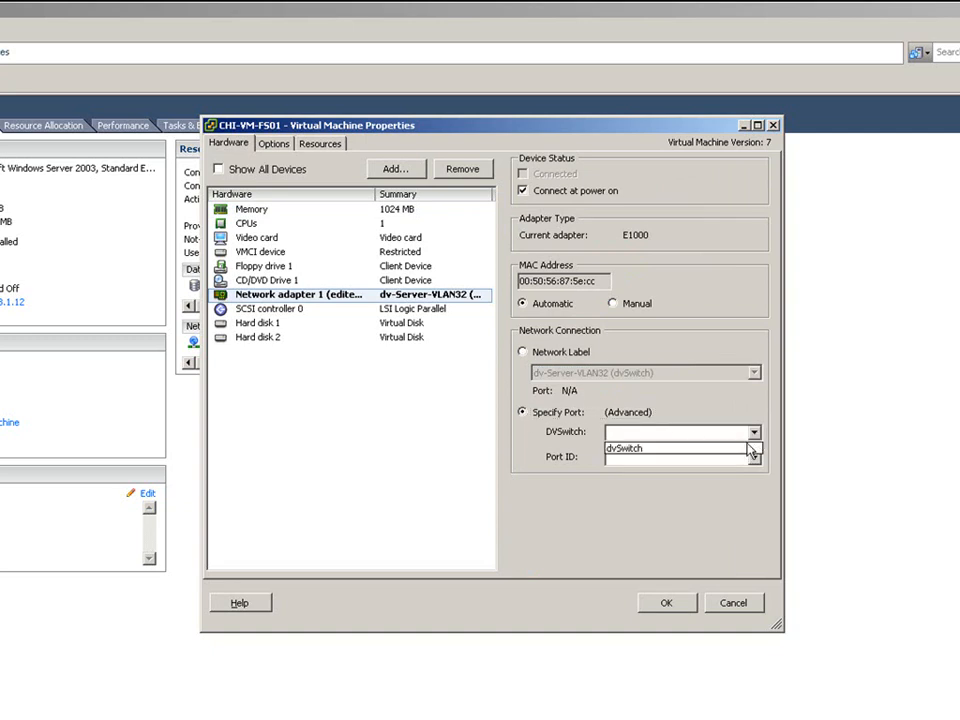
click(745, 449)
click(754, 458)
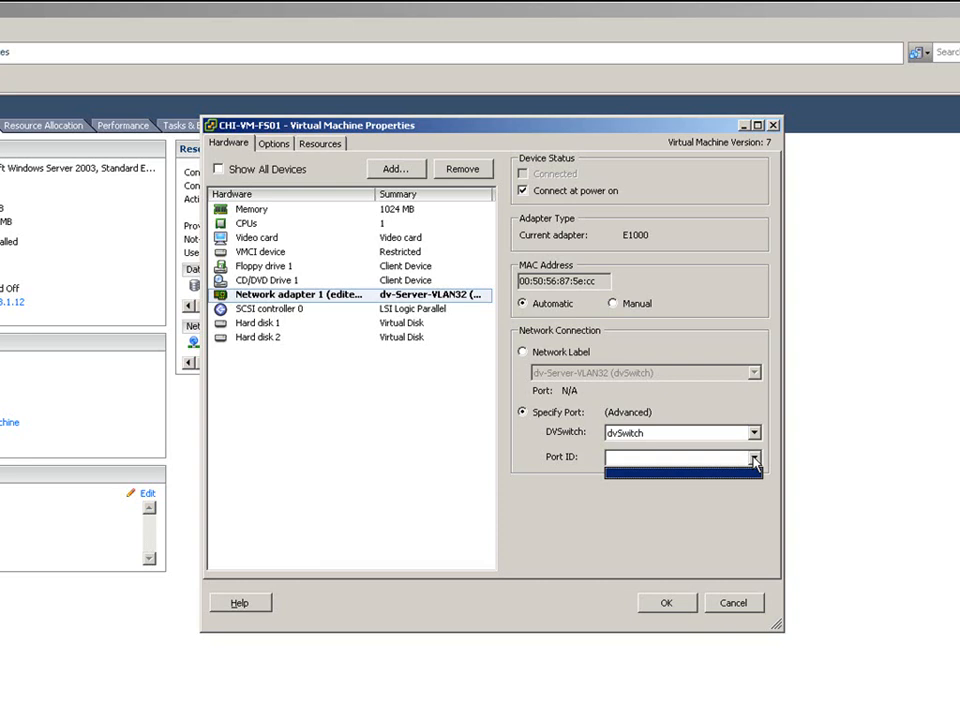
click(524, 353)
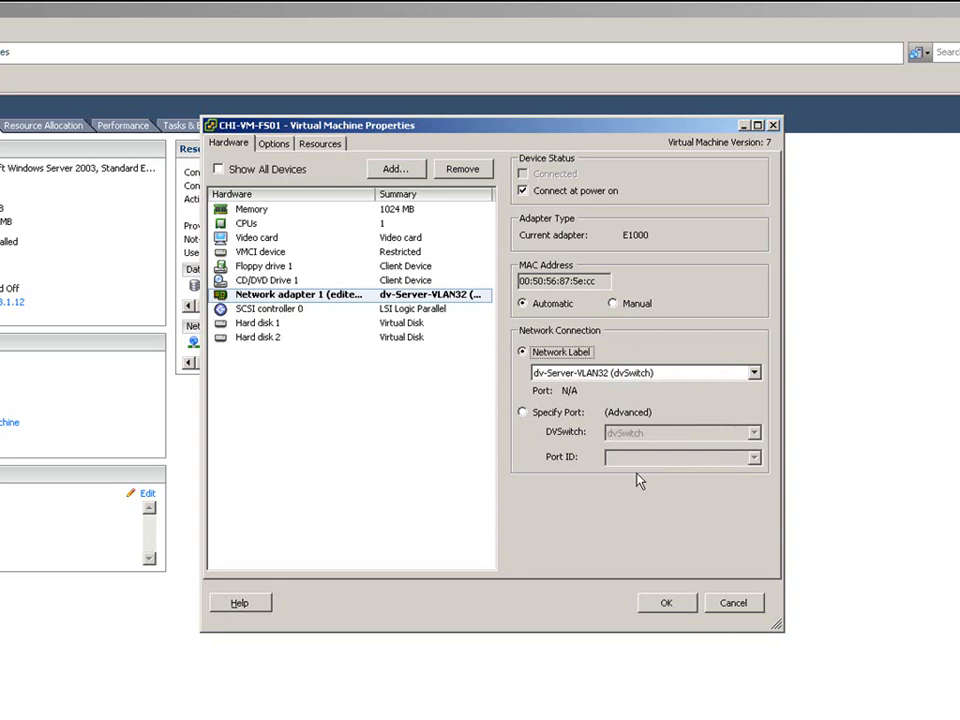
click(662, 603)
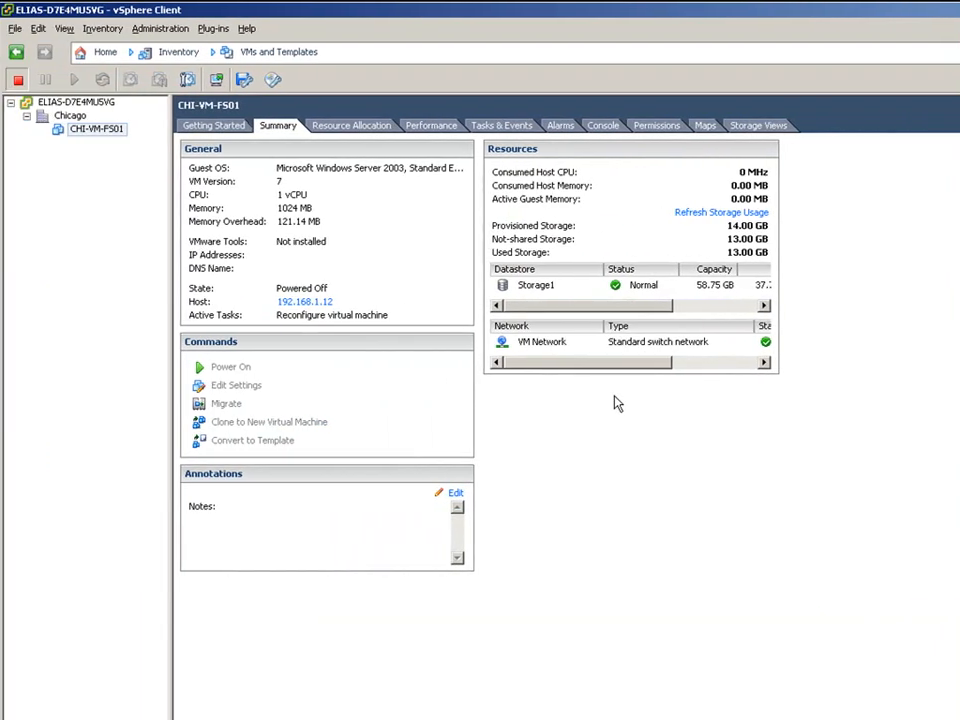
- Show dv-Server-VLAN32's Ports tab and select port 137, used by CHI-VM-FS01
click(192, 52)
mouse_move(192, 76)
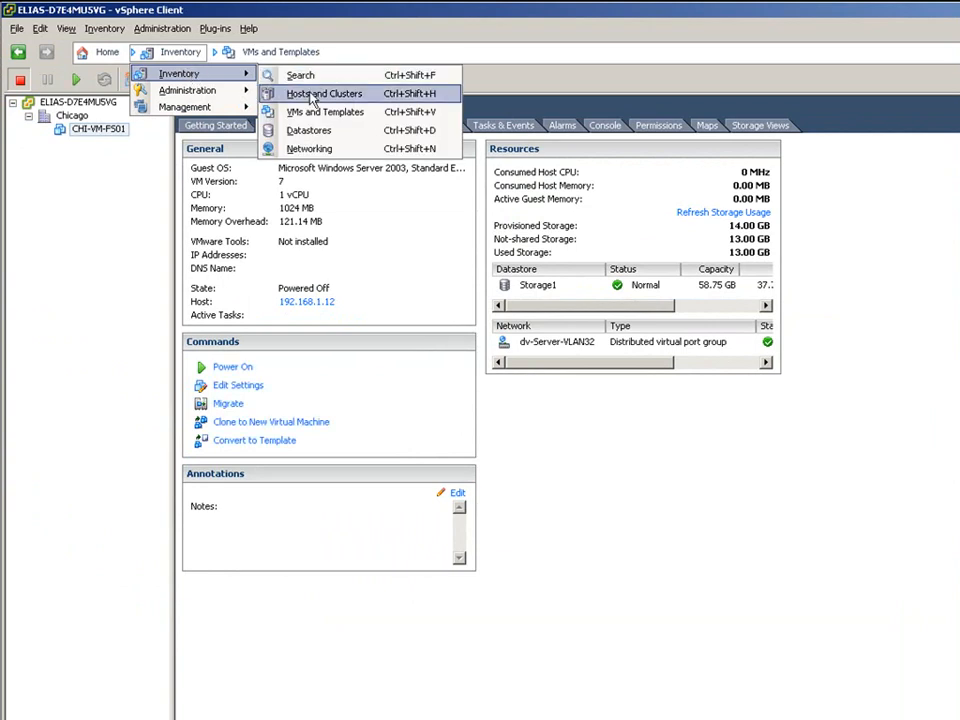
click(321, 148)
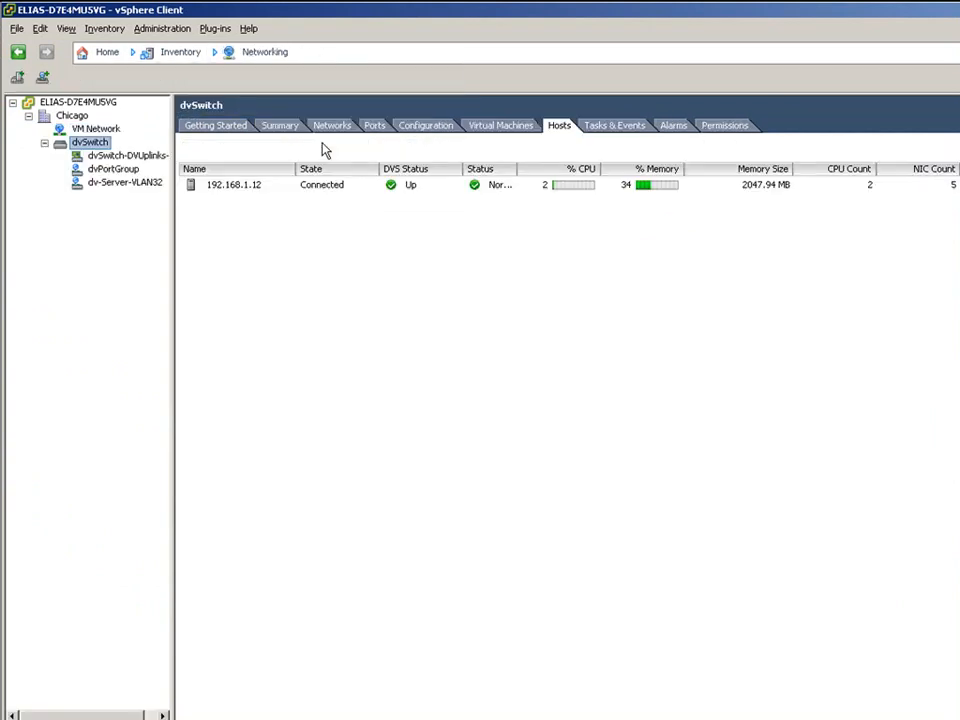
click(138, 184)
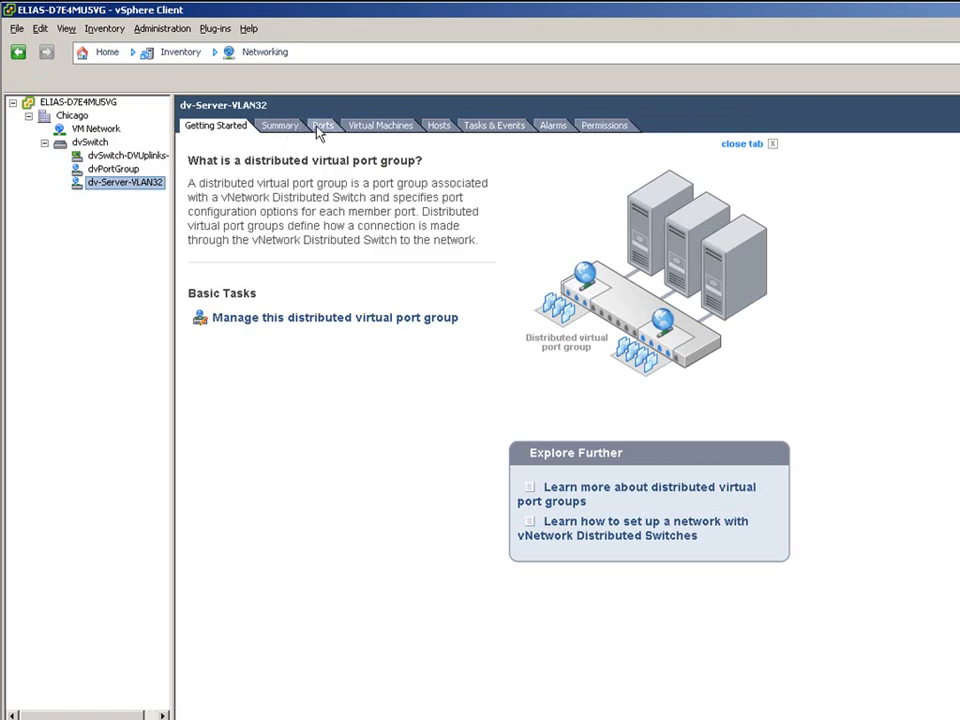
click(322, 126)
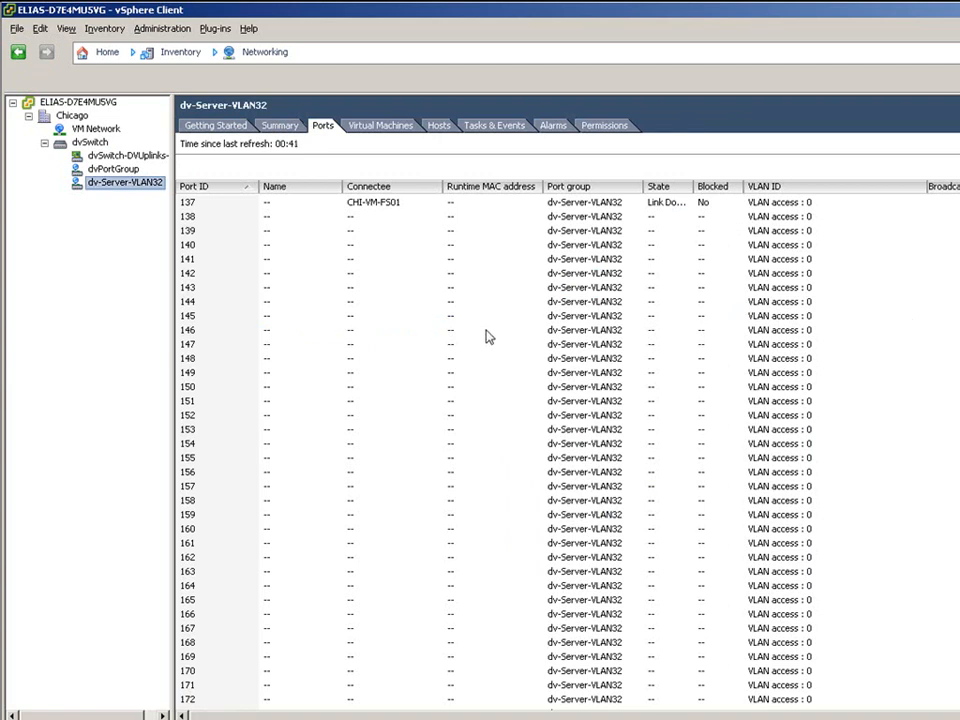
click(810, 204)
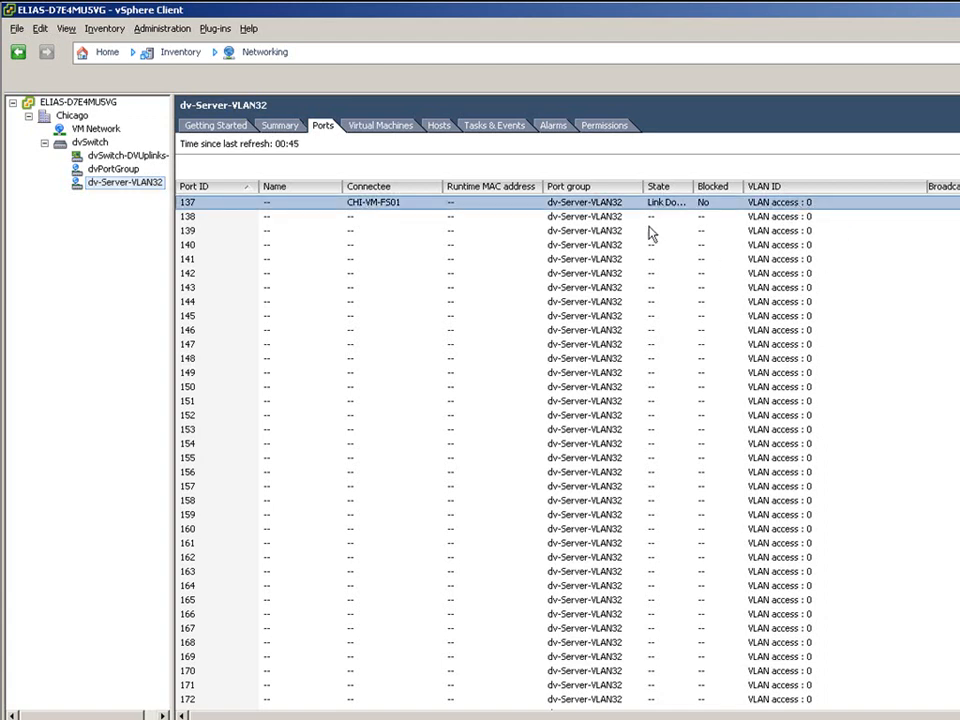
right_click(94, 182)
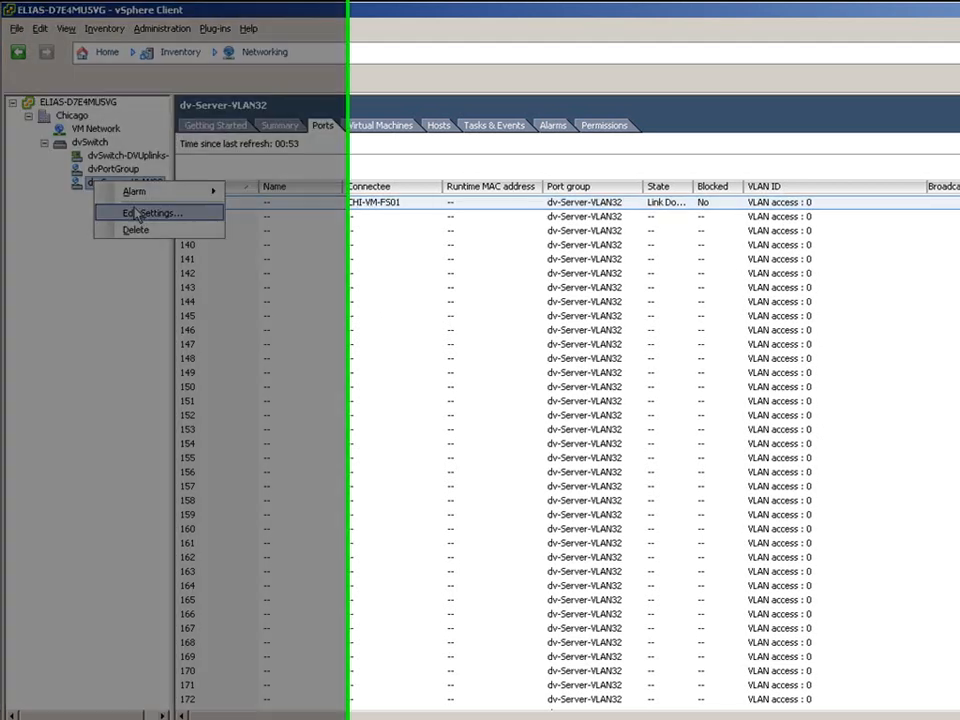
- Set dv-Server-VLAN32's VLAN policy to type VLAN with VLAN ID 32
click(128, 213)
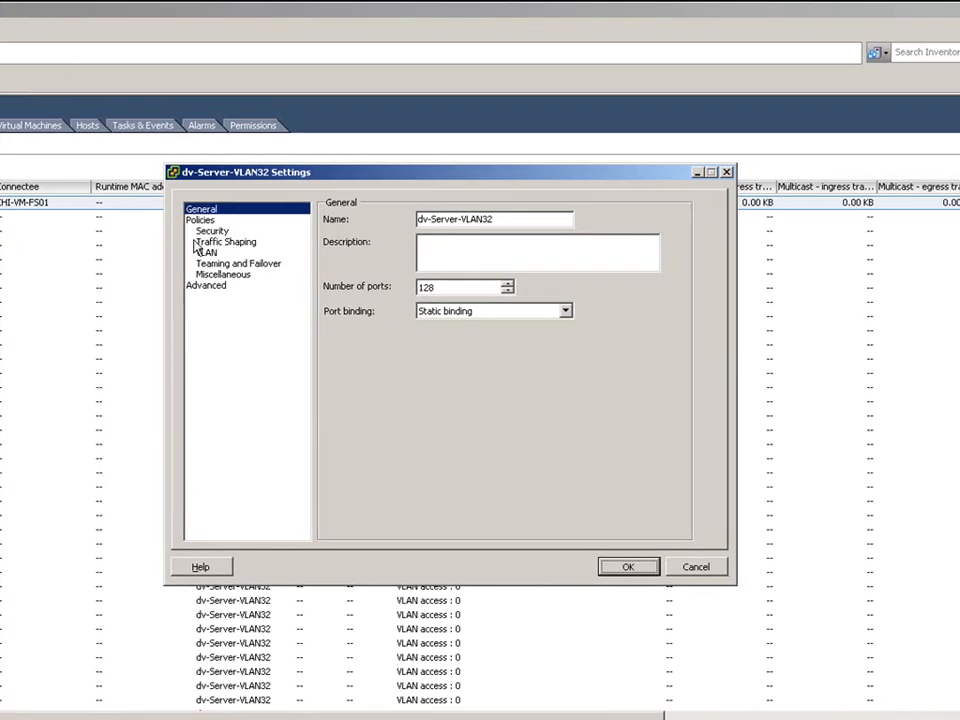
click(206, 256)
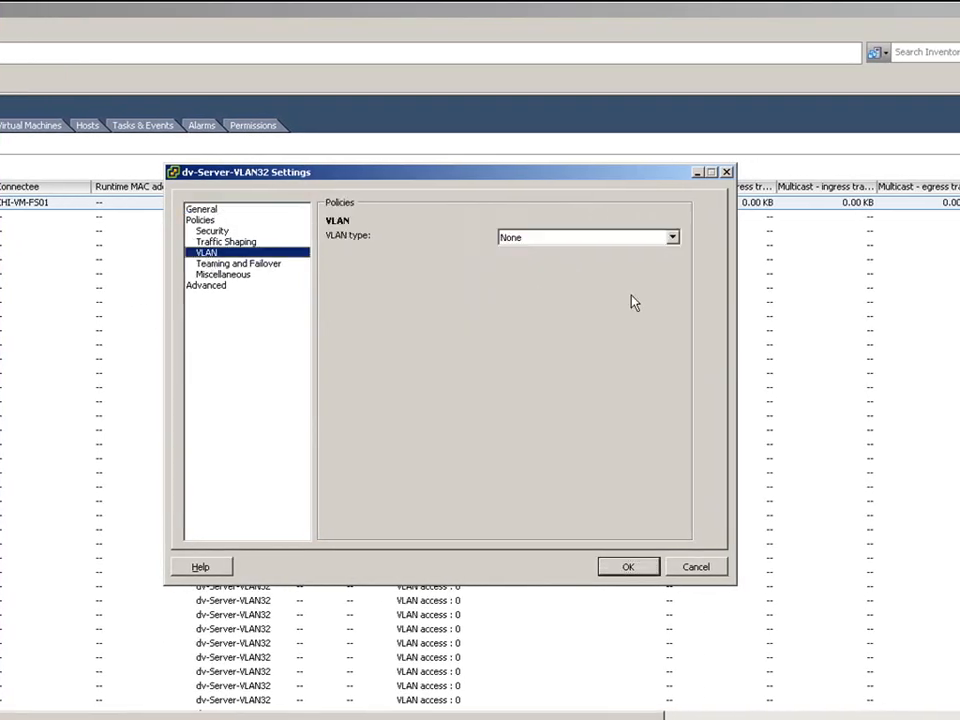
click(672, 238)
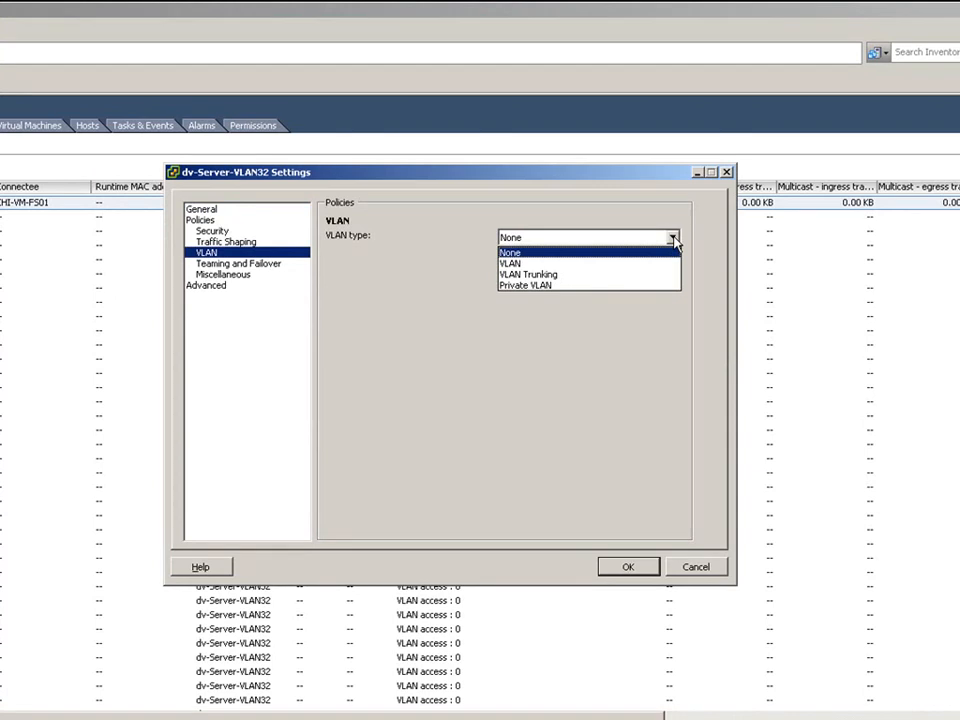
click(664, 264)
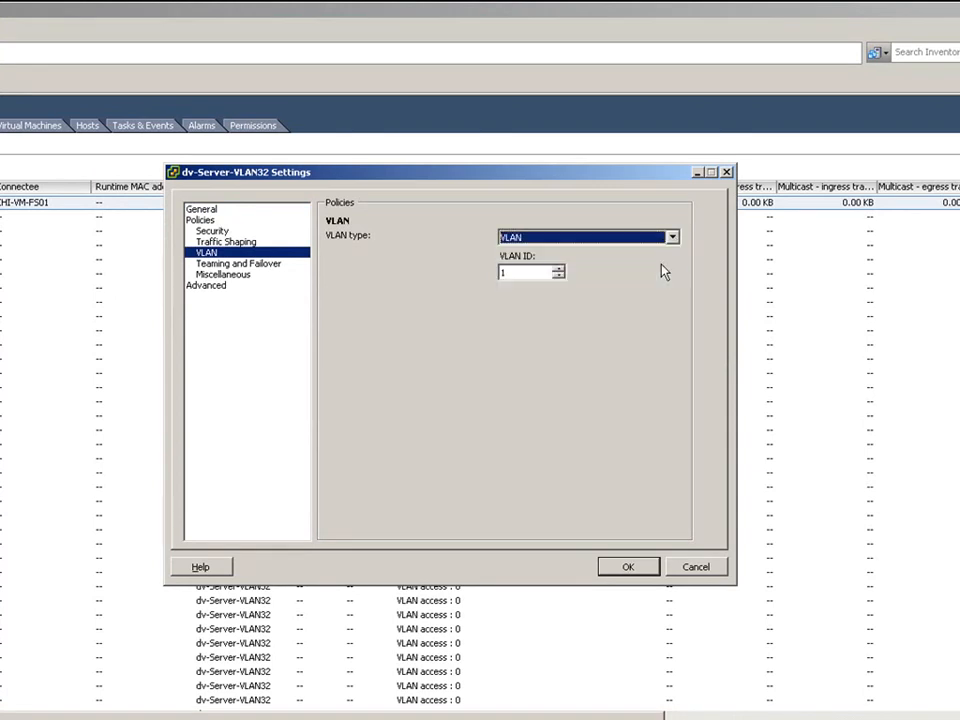
double_click(511, 274)
text(32)
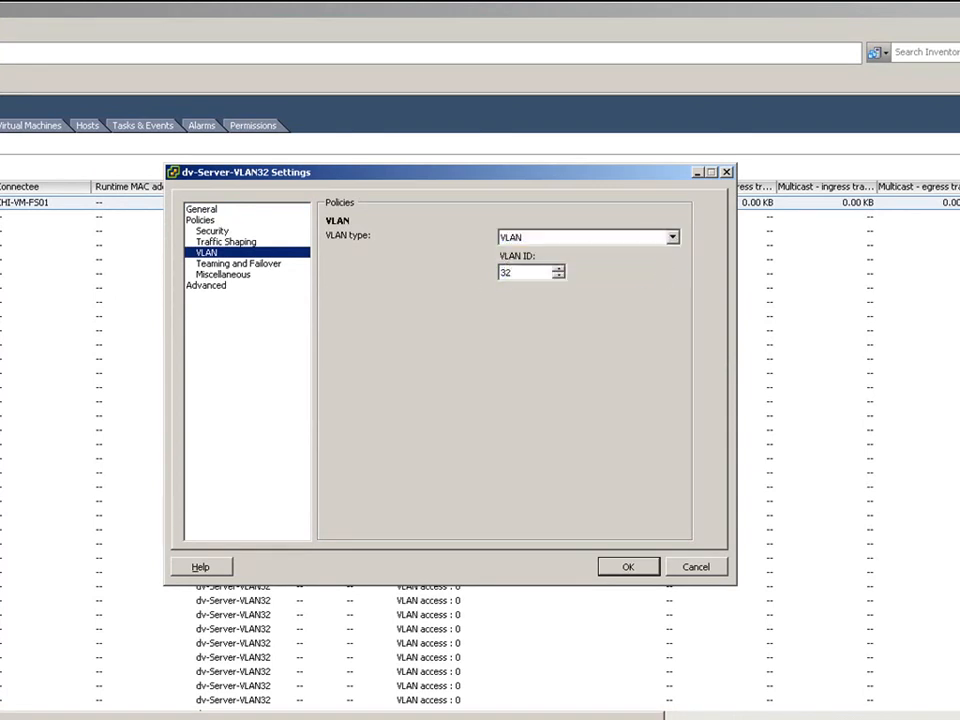
click(626, 566)
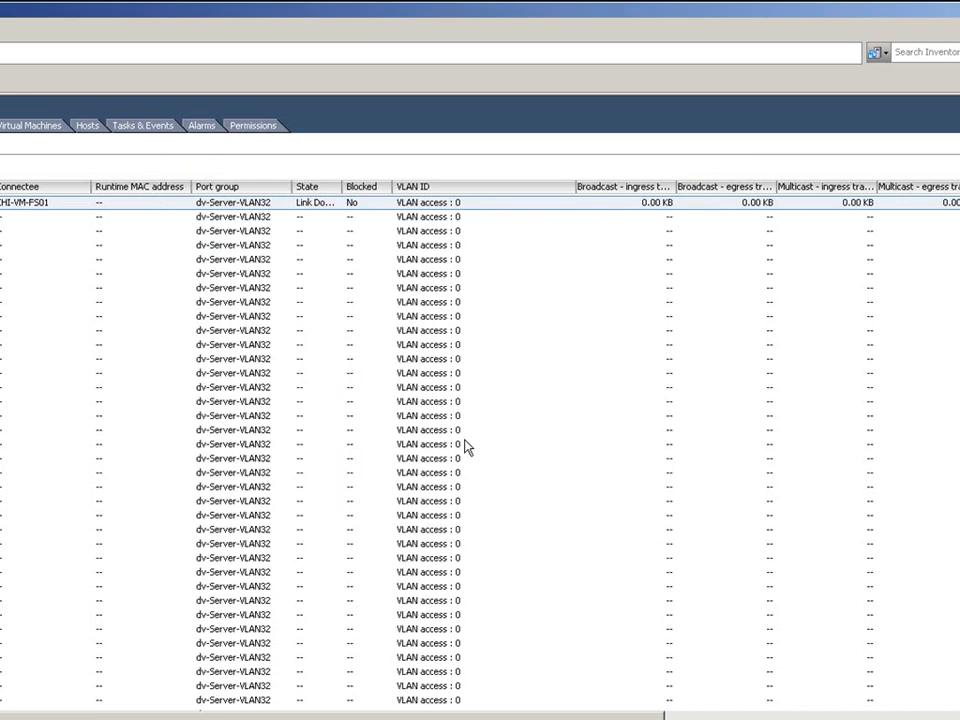
click(258, 303)
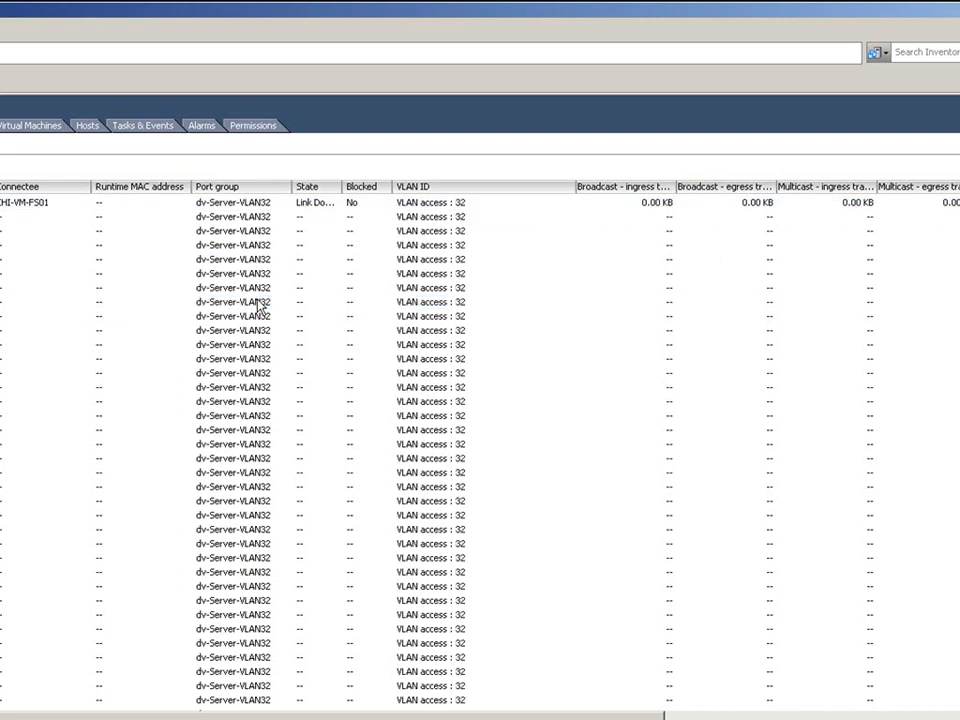
- Refresh dv-Server-VLAN32, step through its VMs, Hosts, Tasks, Alarms and Permissions tabs, then list Ports
click(460, 203)
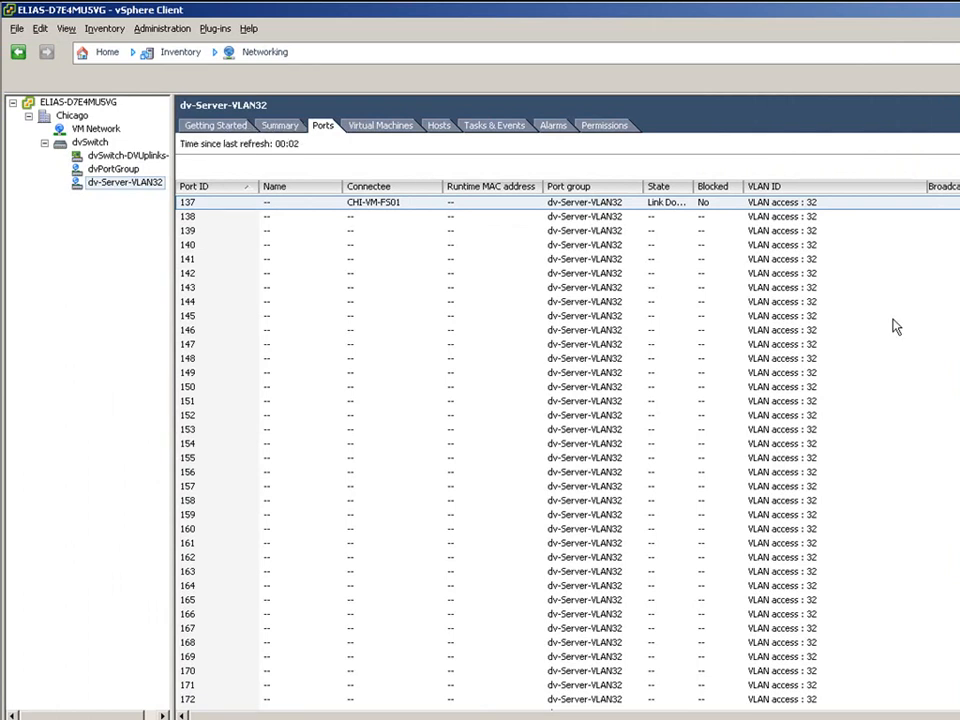
click(384, 127)
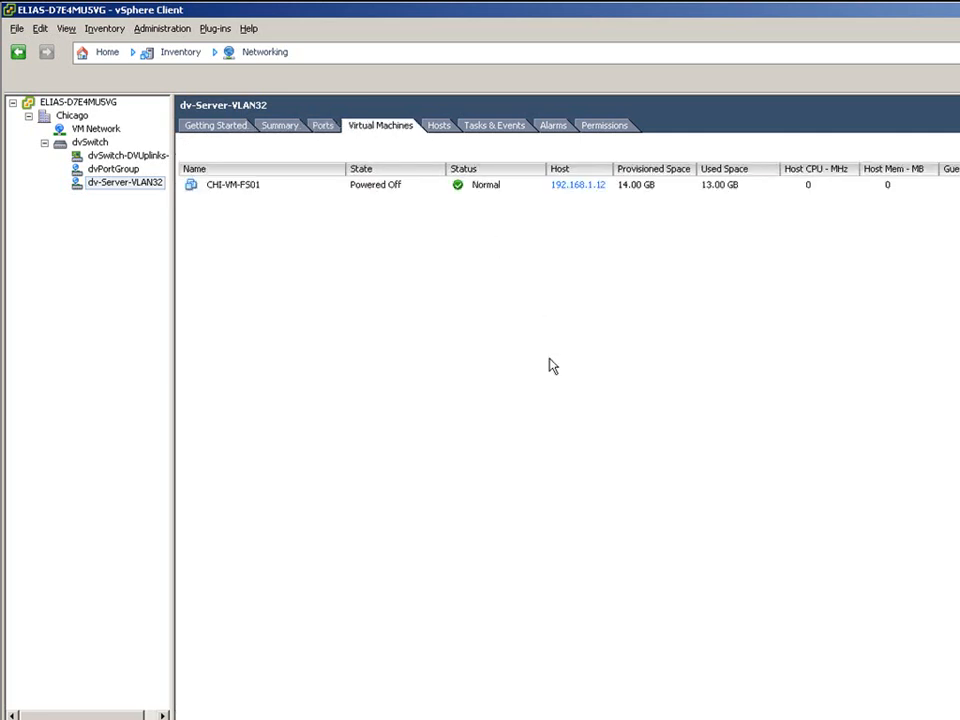
click(442, 125)
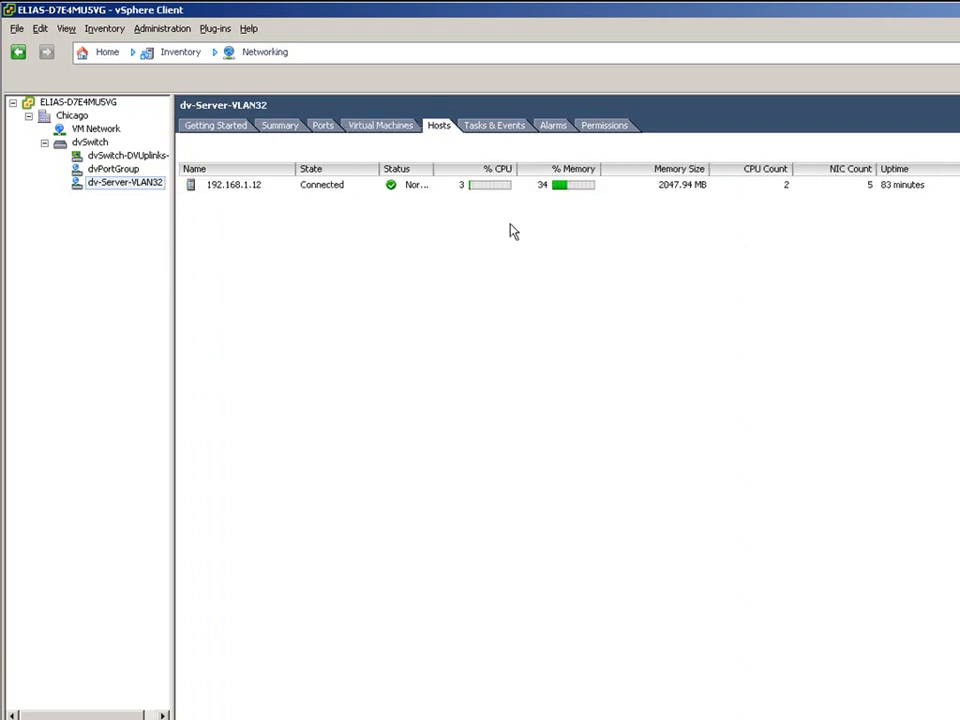
click(494, 126)
click(553, 126)
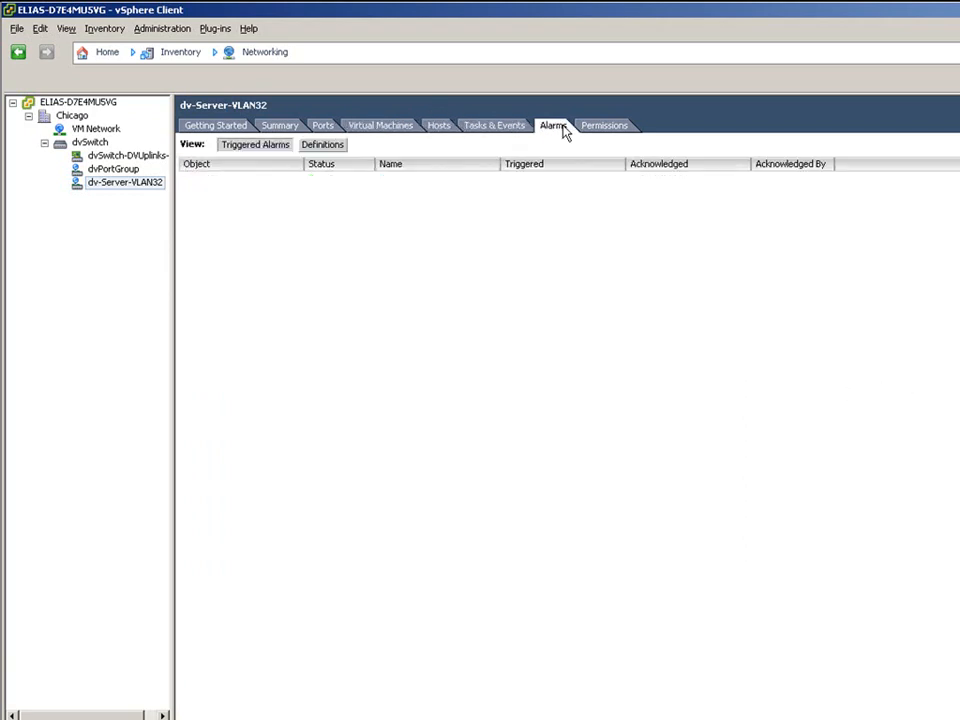
click(598, 127)
click(322, 126)
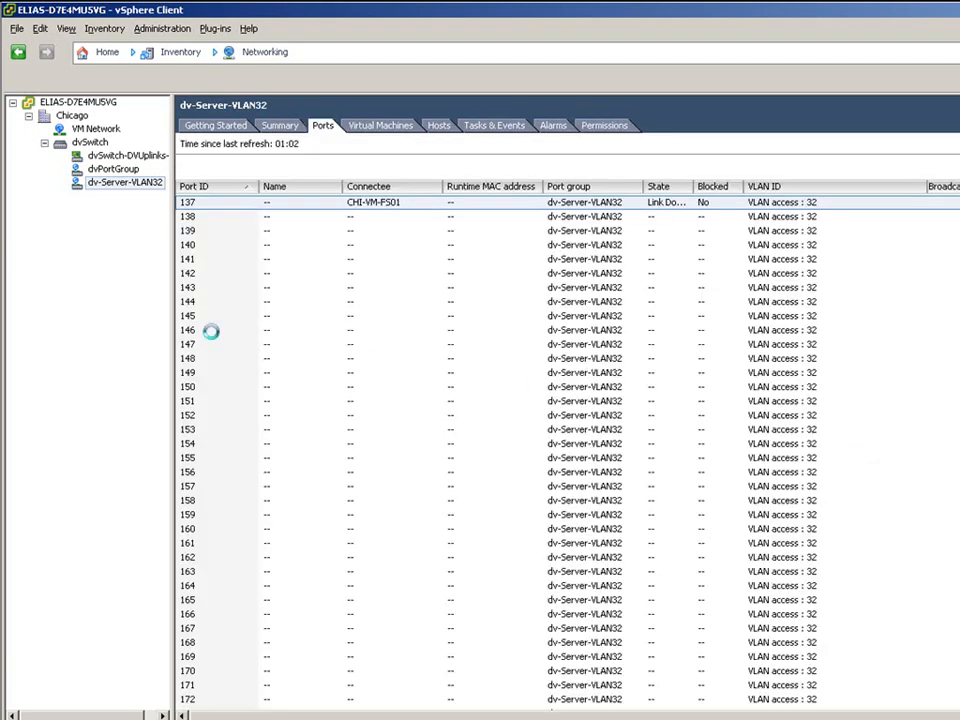
- Edit dv-Server-VLAN32's settings, keep Static binding as port binding, and go to Policies
right_click(97, 184)
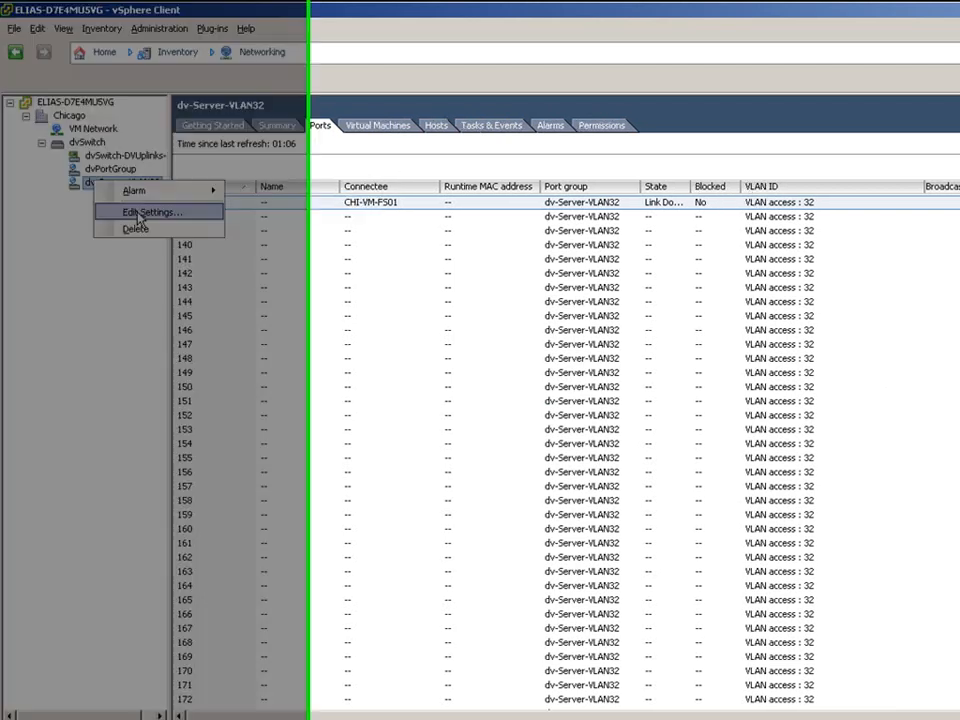
click(150, 212)
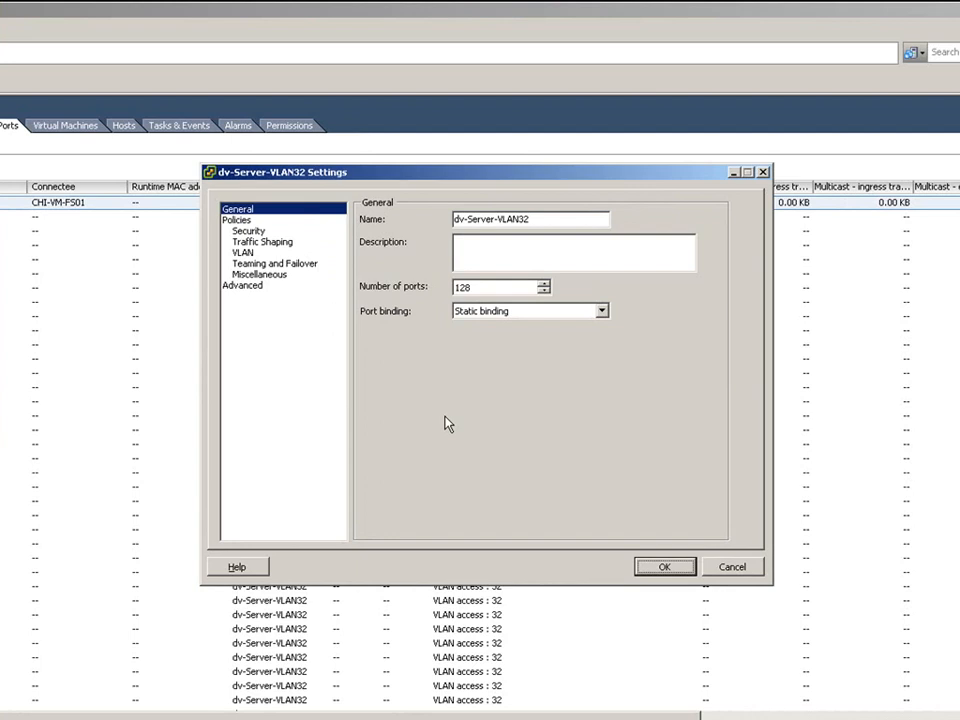
click(601, 311)
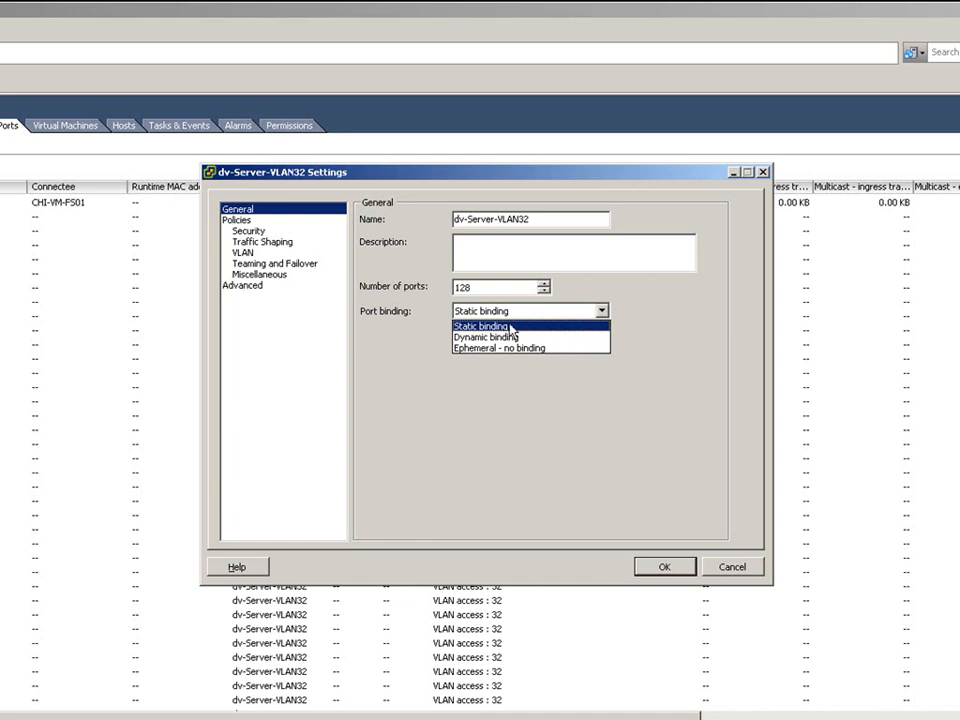
click(531, 327)
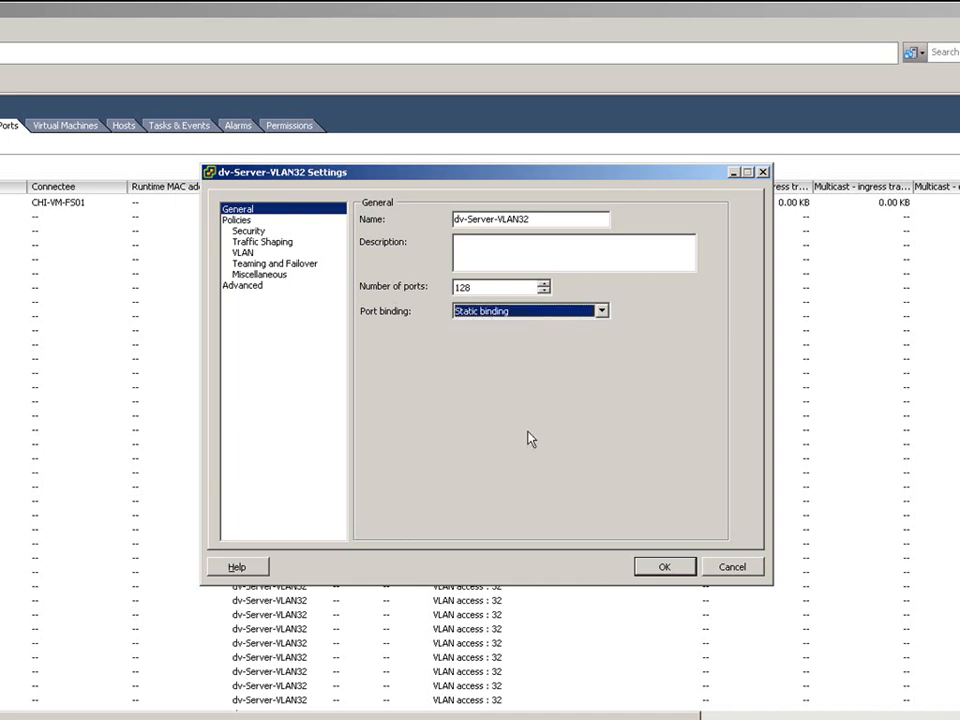
click(238, 220)
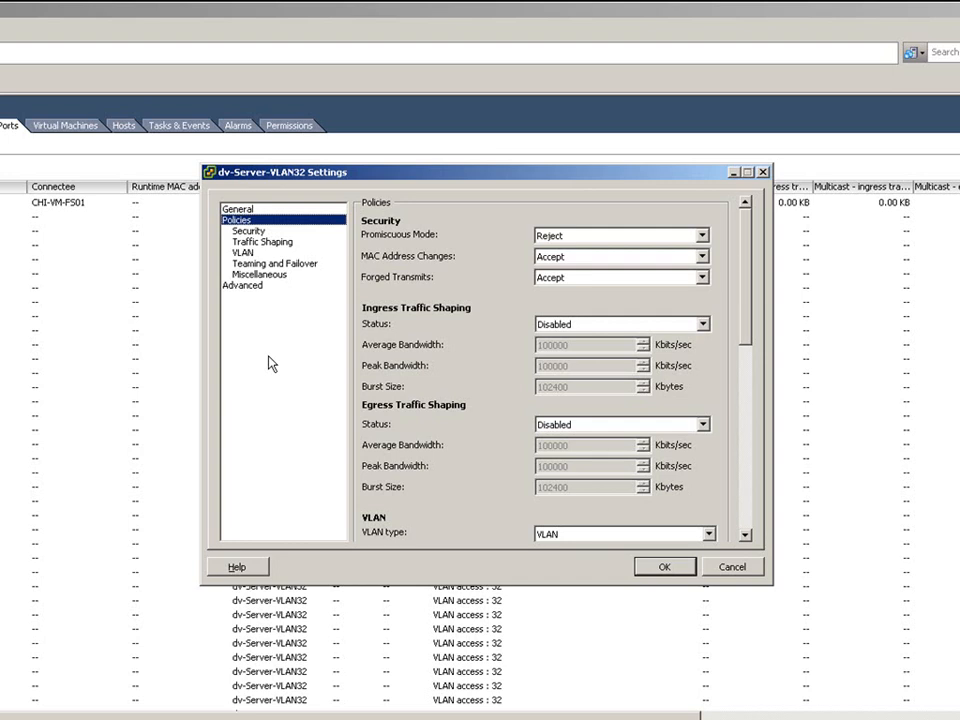
- Switch ingress traffic shaping to Enabled, then back to Disabled
click(464, 361)
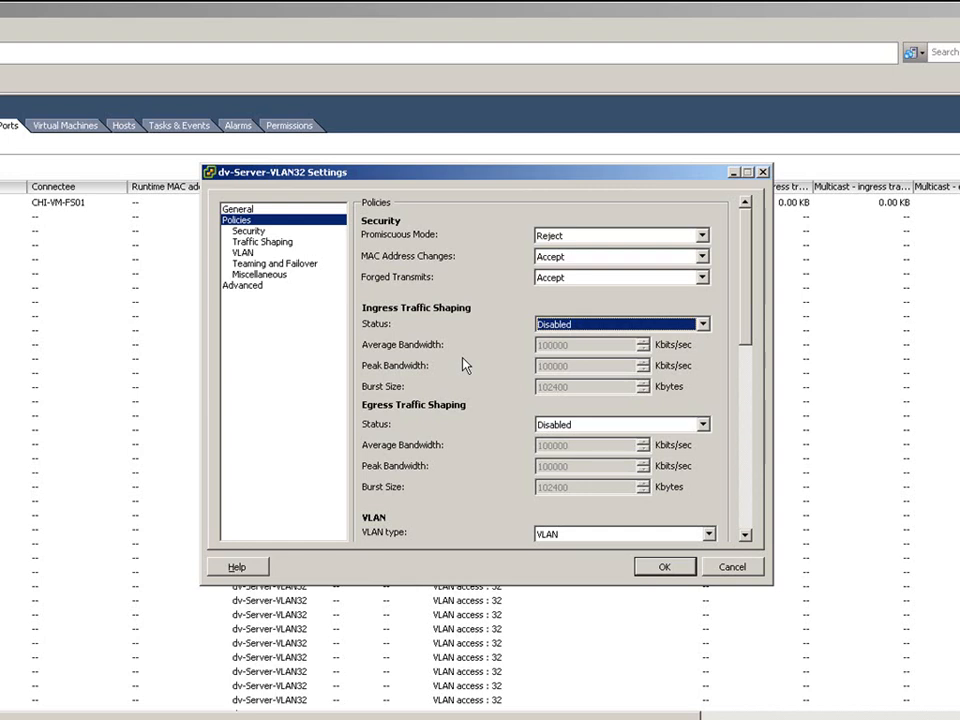
click(703, 326)
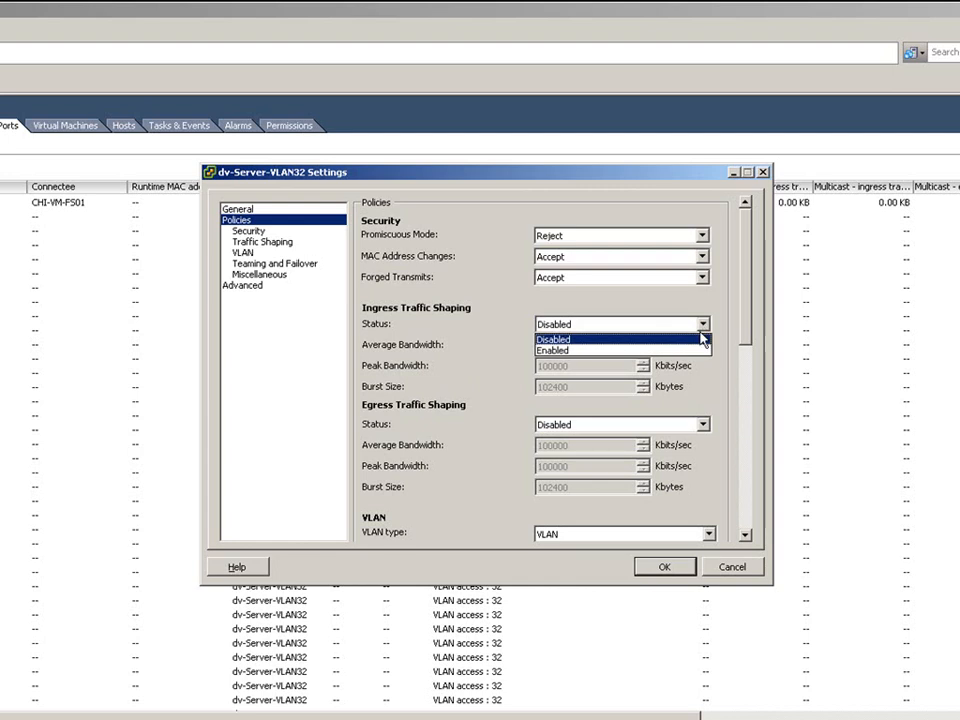
click(695, 351)
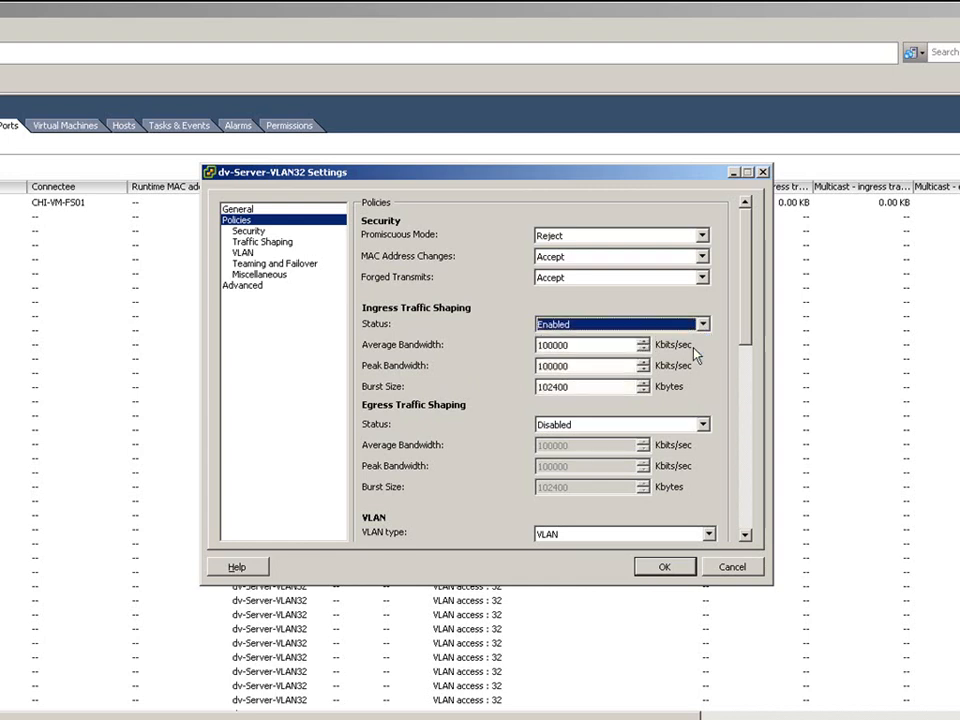
click(703, 324)
click(697, 340)
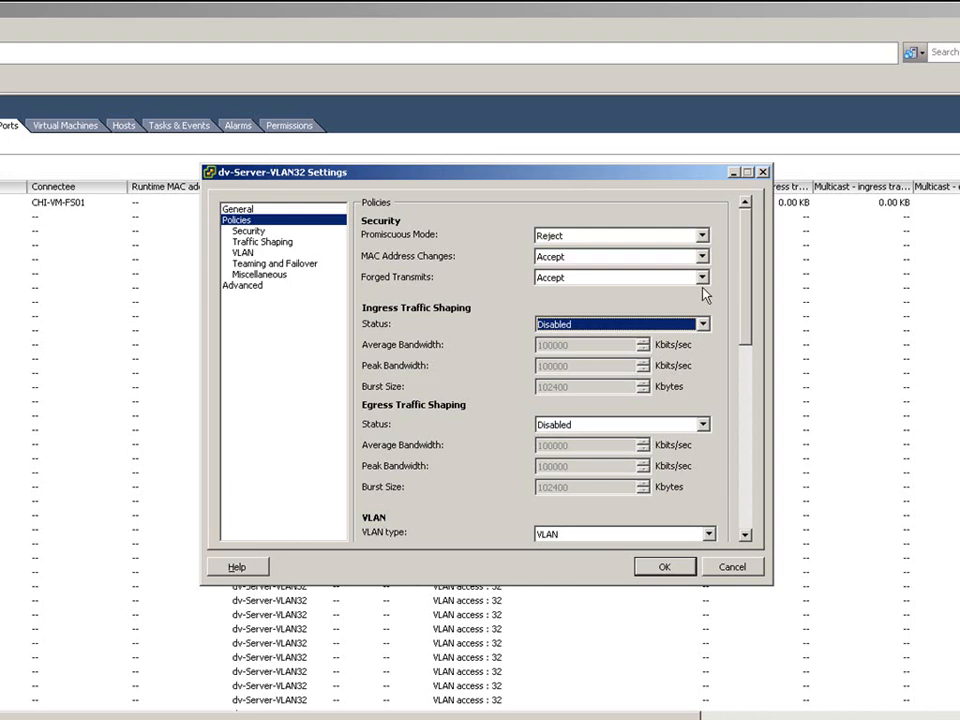
- Select dvUplink4 under Teaming and Failover, then go to the Miscellaneous policy page
drag(744, 285, 744, 343)
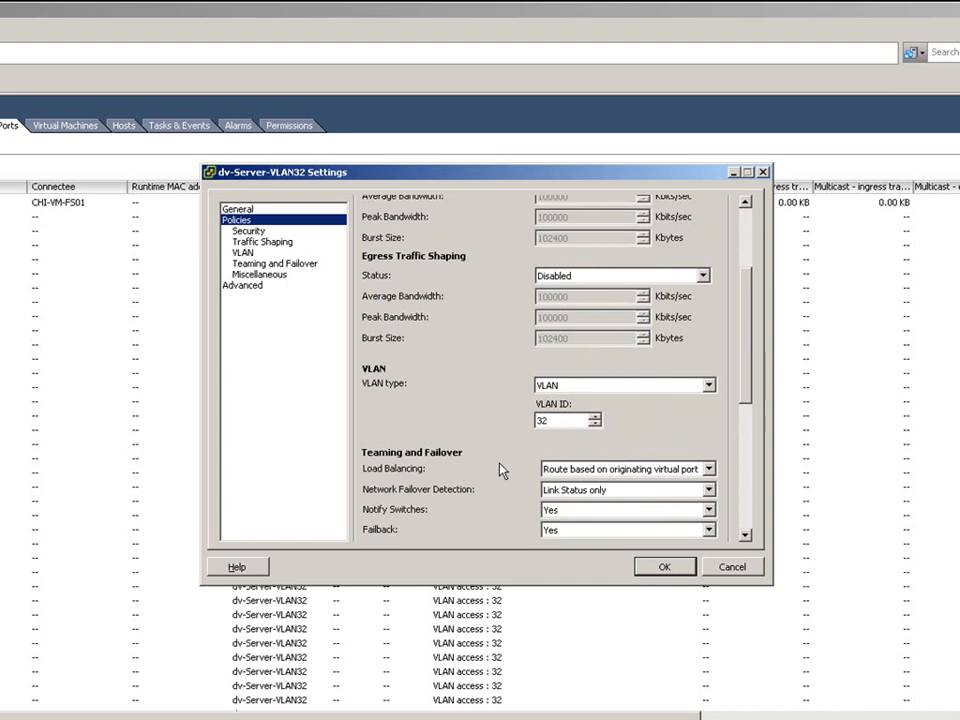
scroll(502, 470, down, 5)
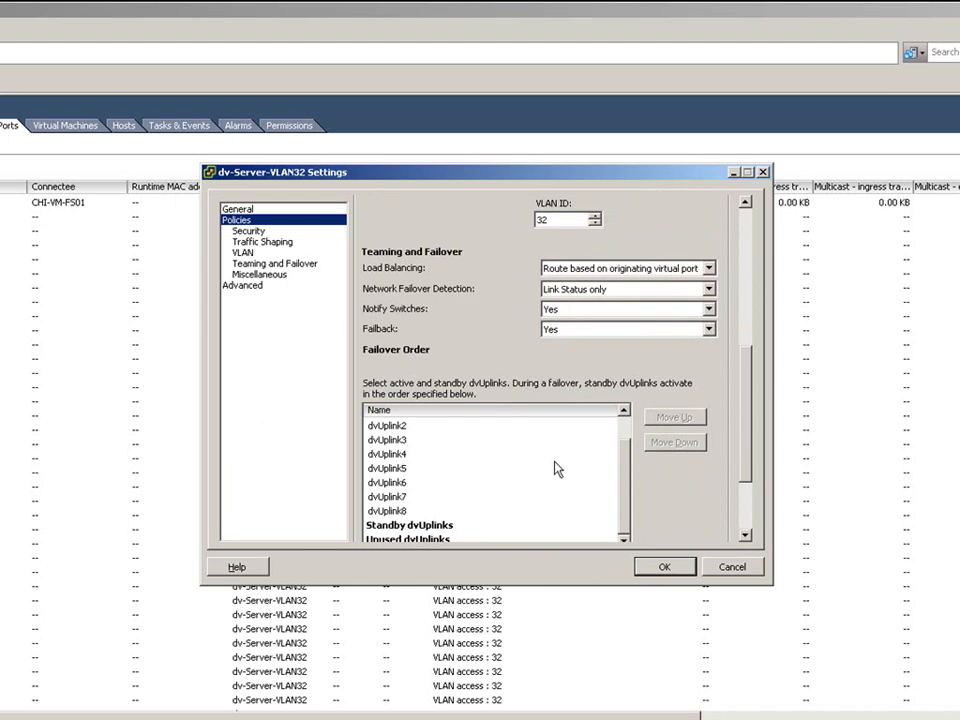
click(556, 459)
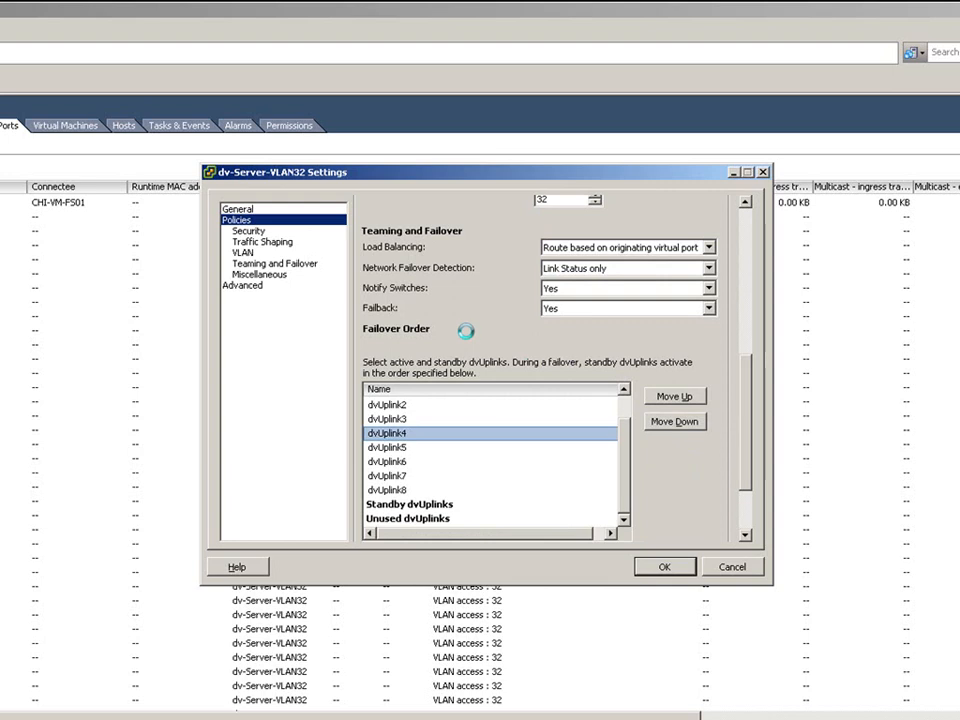
click(259, 276)
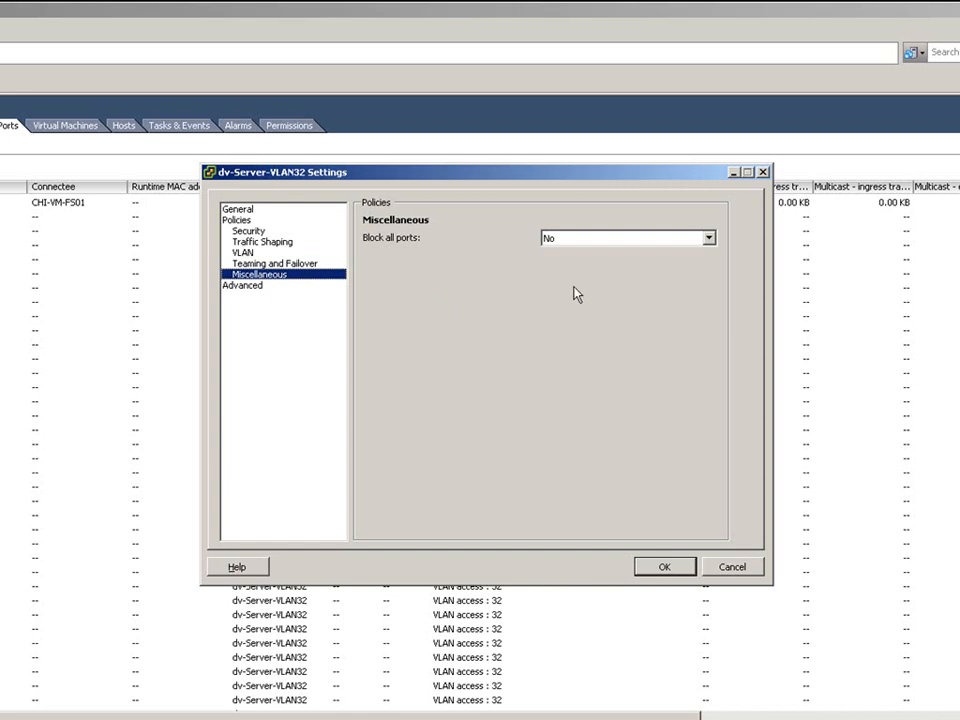
- Leave Block all ports at No and move to the Advanced page
click(709, 238)
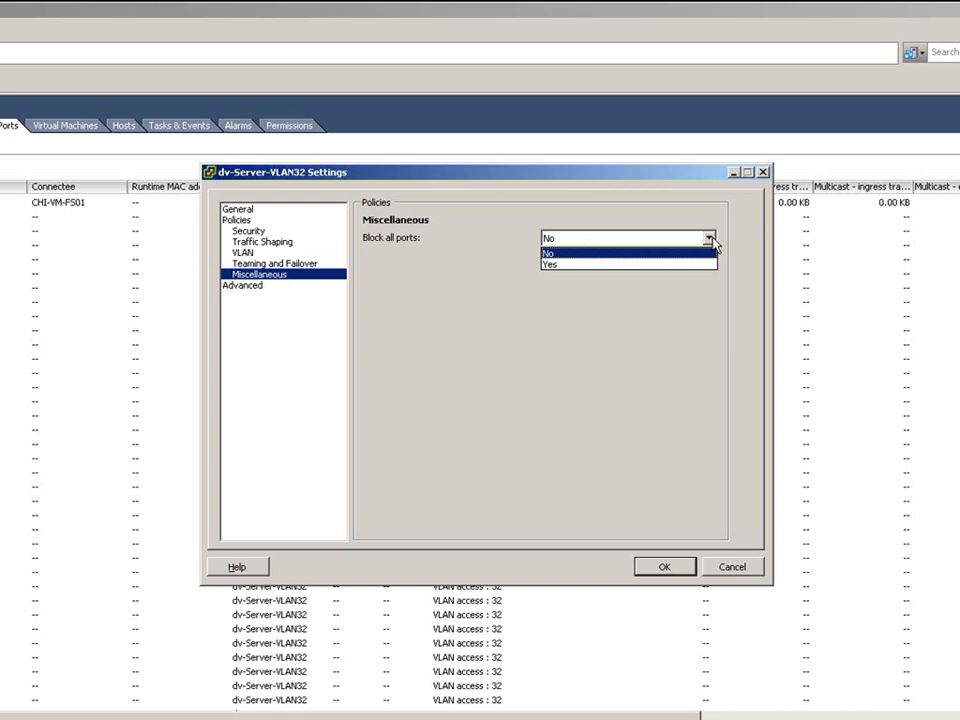
click(243, 285)
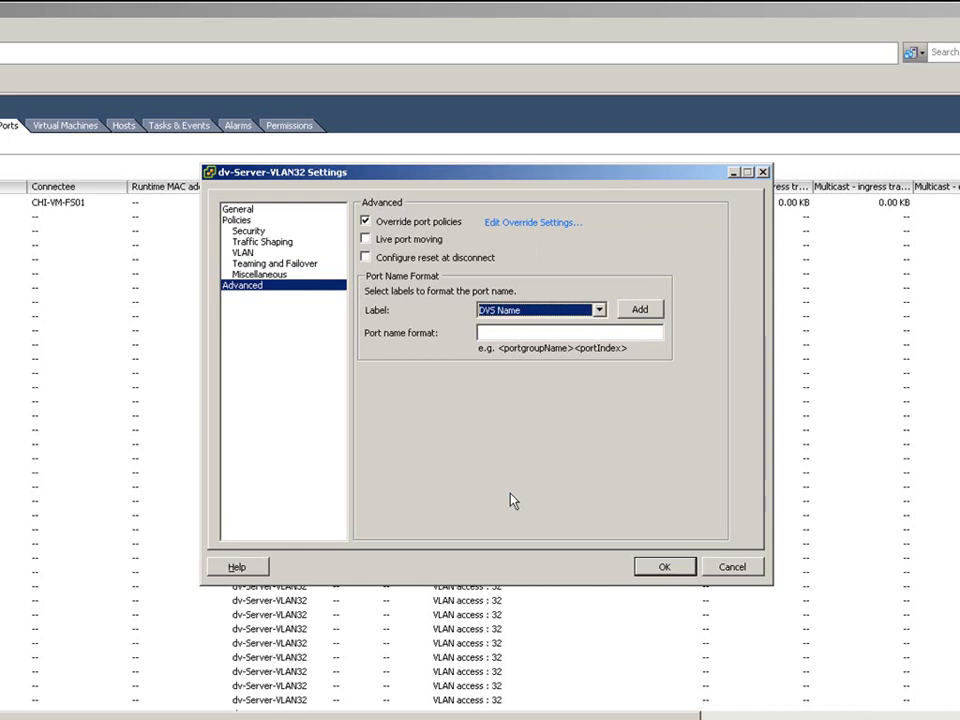
- Open Edit Override Settings... from dv-Server-VLAN32's Advanced page
click(519, 229)
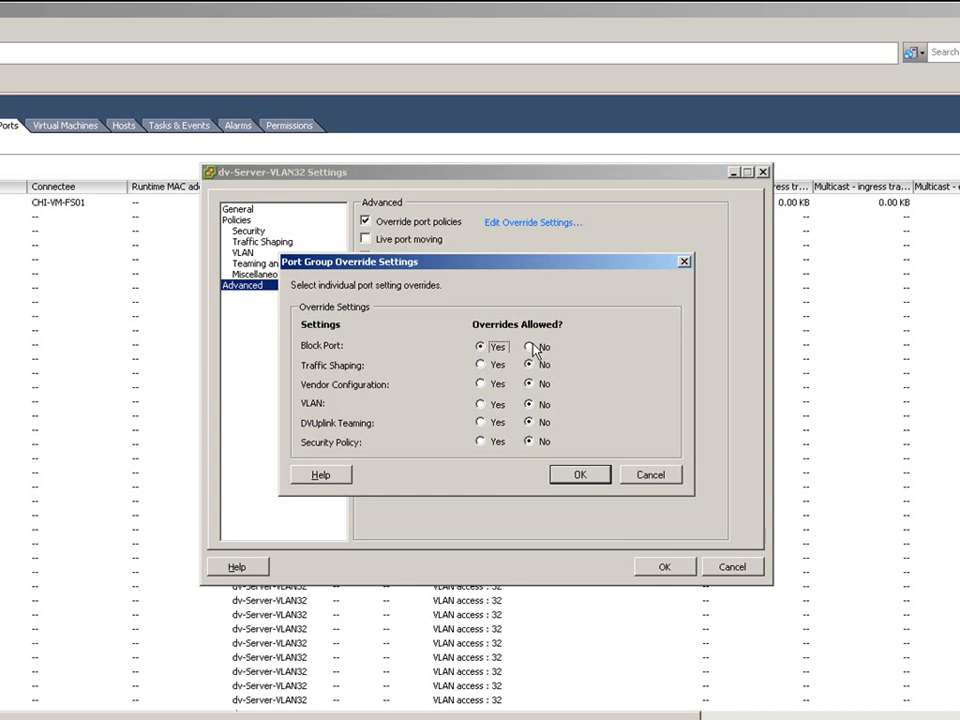
- Cancel the Port Group Override Settings dialog, returning to the Advanced page
click(658, 479)
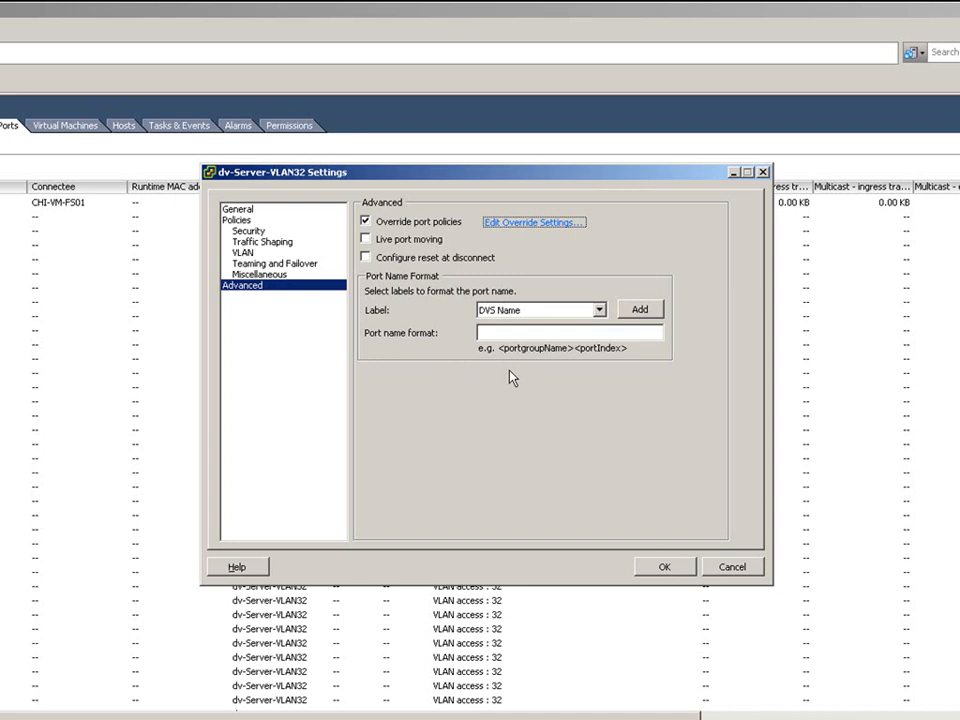
- Keep the Label at DVS Name, cancel the settings, and switch to Hosts and Clusters
click(604, 314)
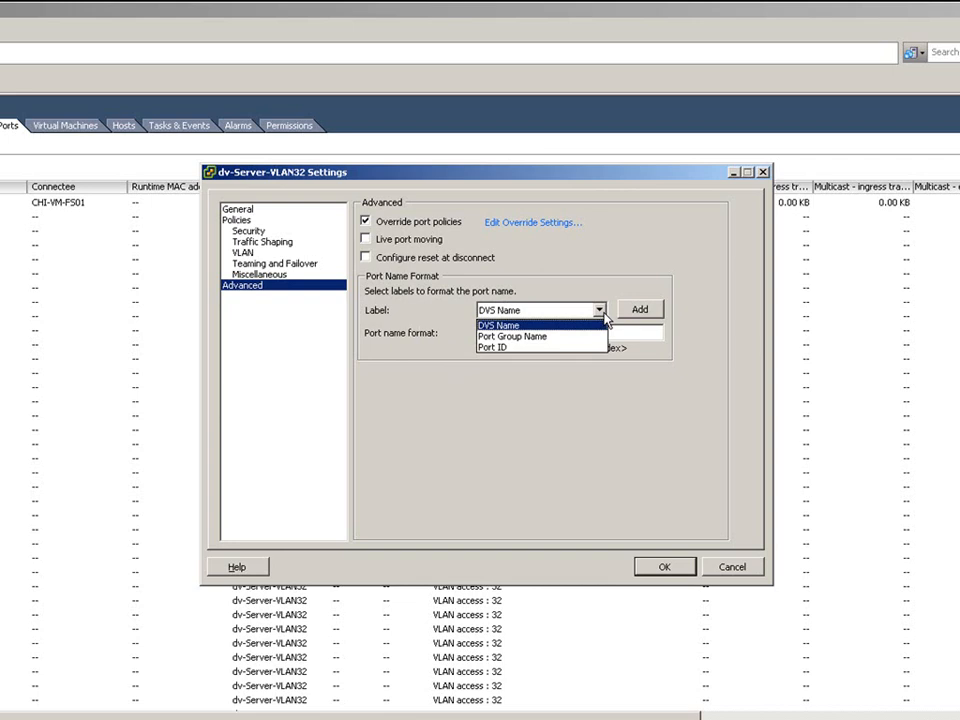
click(598, 325)
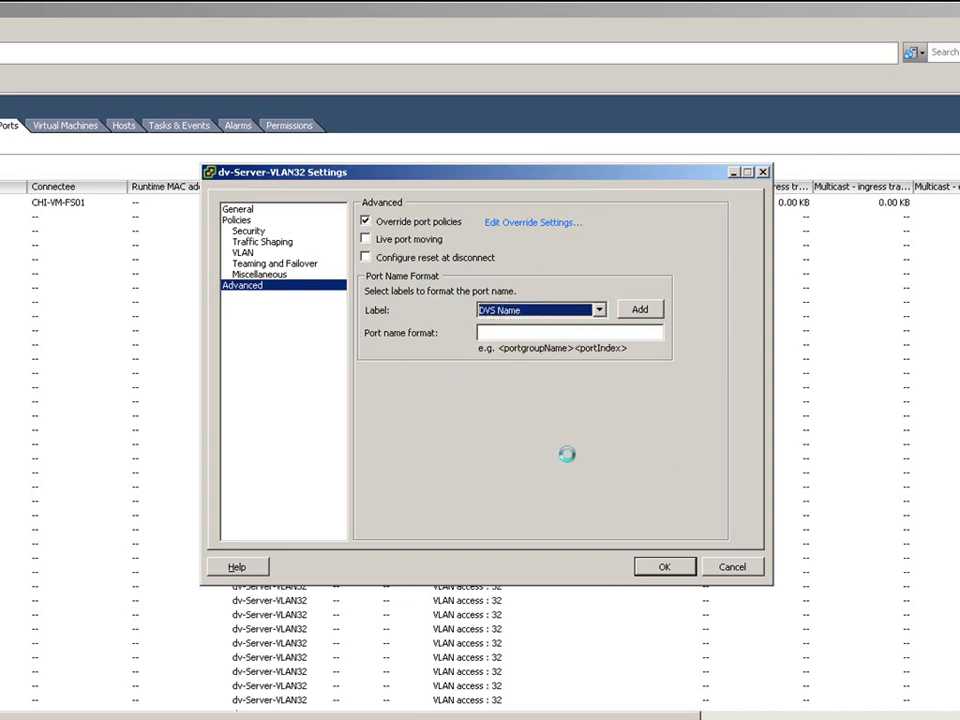
click(735, 567)
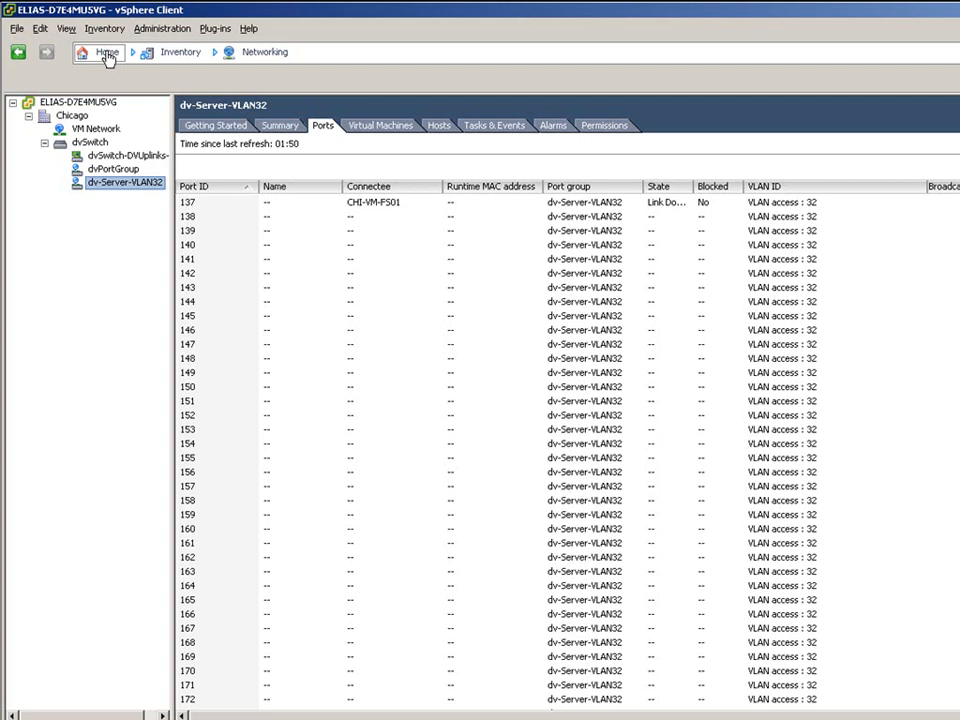
key(ctrl+shift+h)
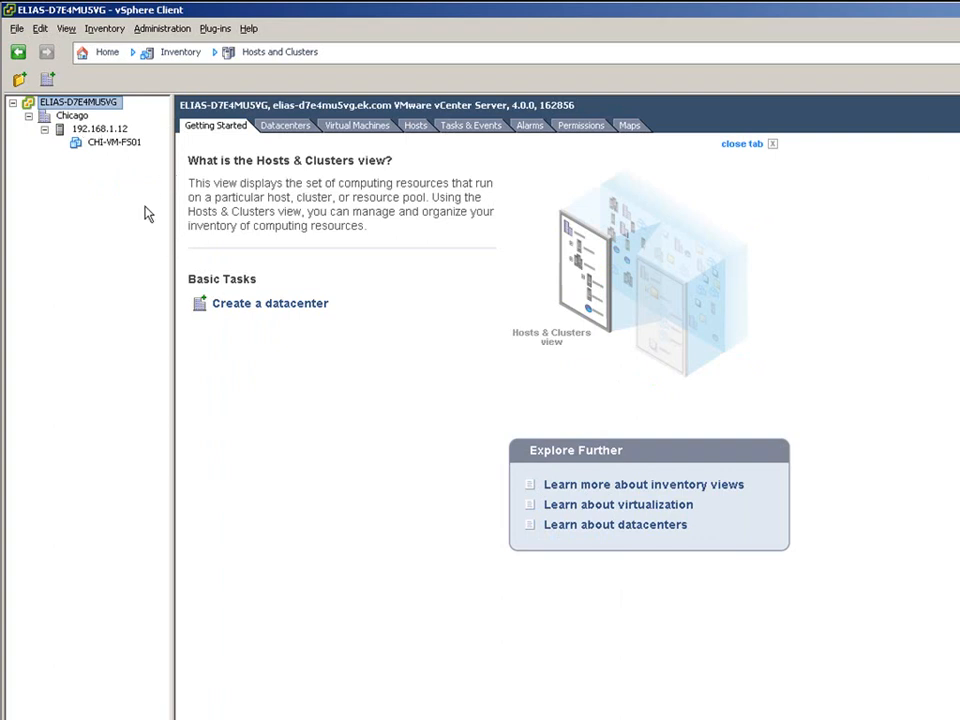
- Show host 192.168.1.12's Distributed Virtual Switch networking view and open its physical adapters
click(98, 130)
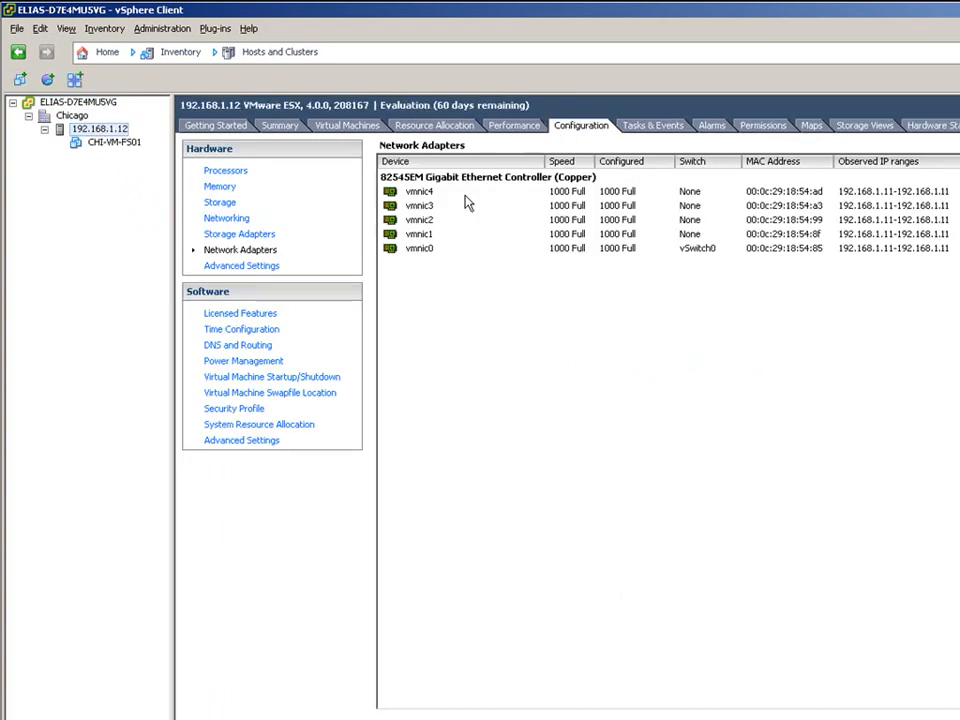
click(238, 221)
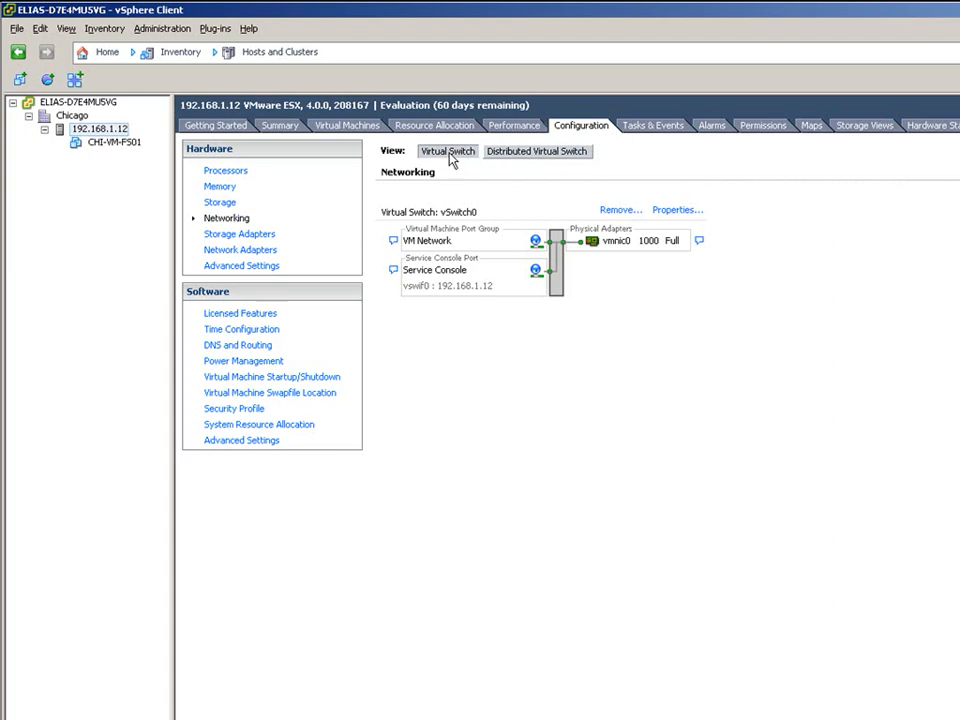
click(533, 152)
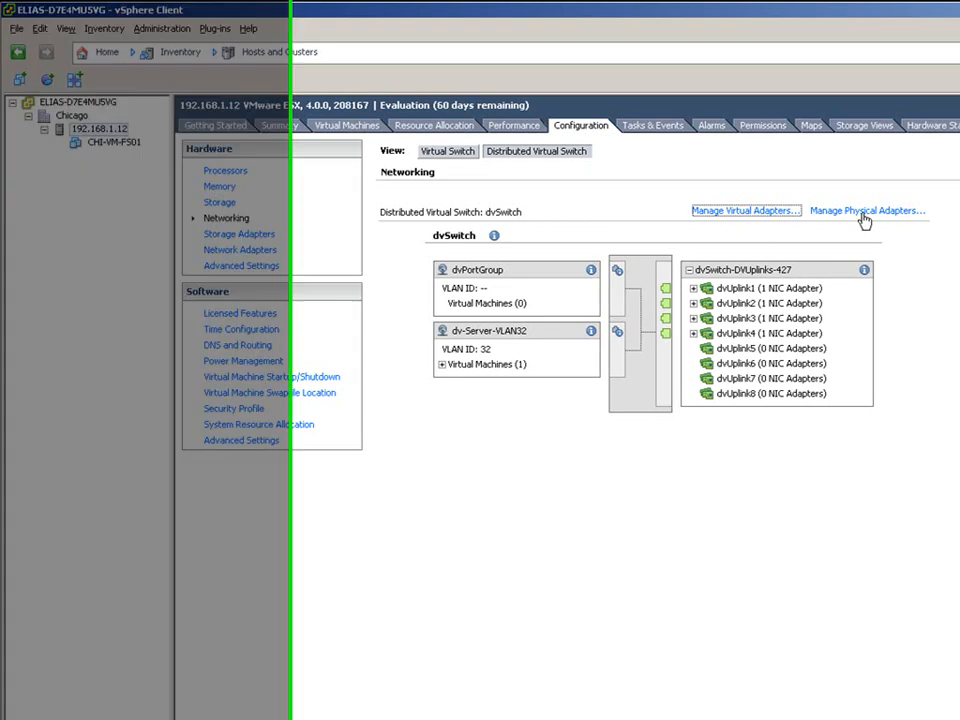
click(862, 212)
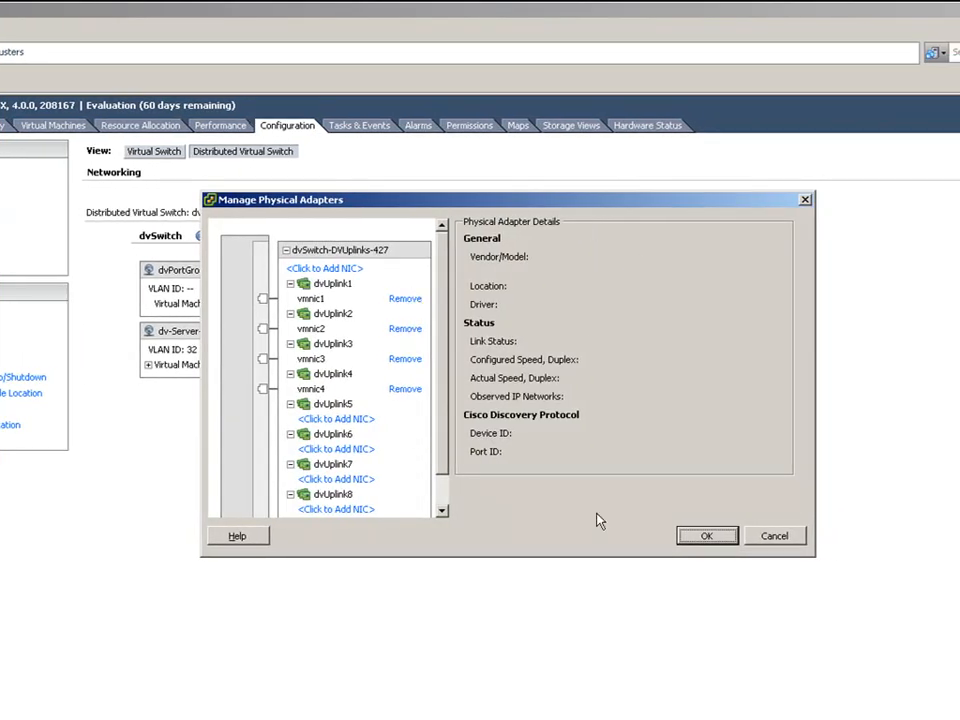
- Close Manage Physical Adapters and open Manage Virtual Adapters for the dvSwitch
click(787, 540)
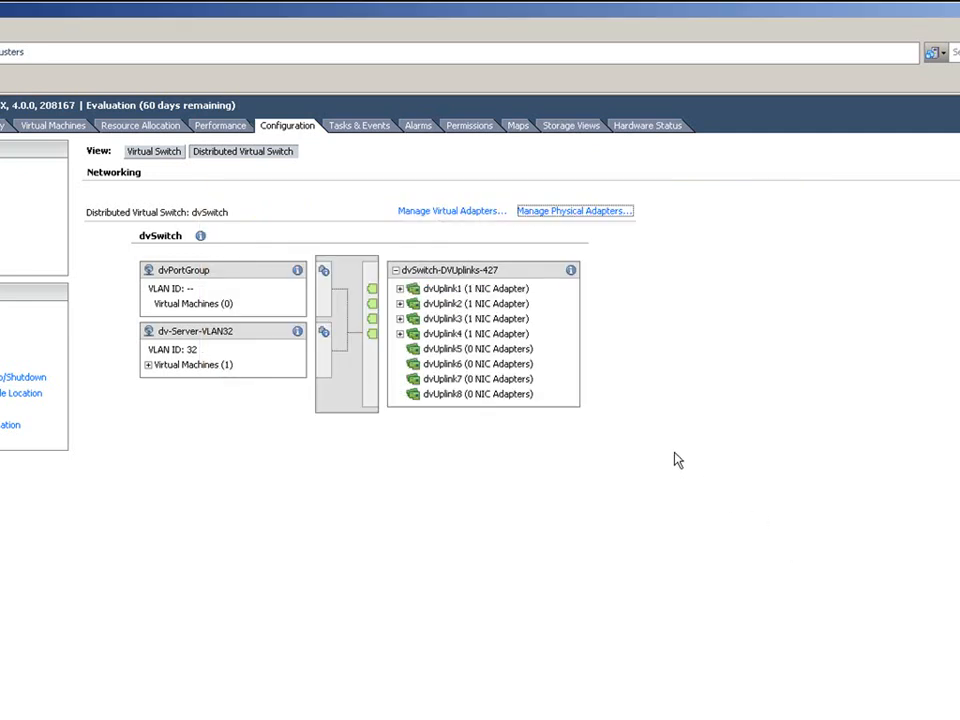
click(462, 211)
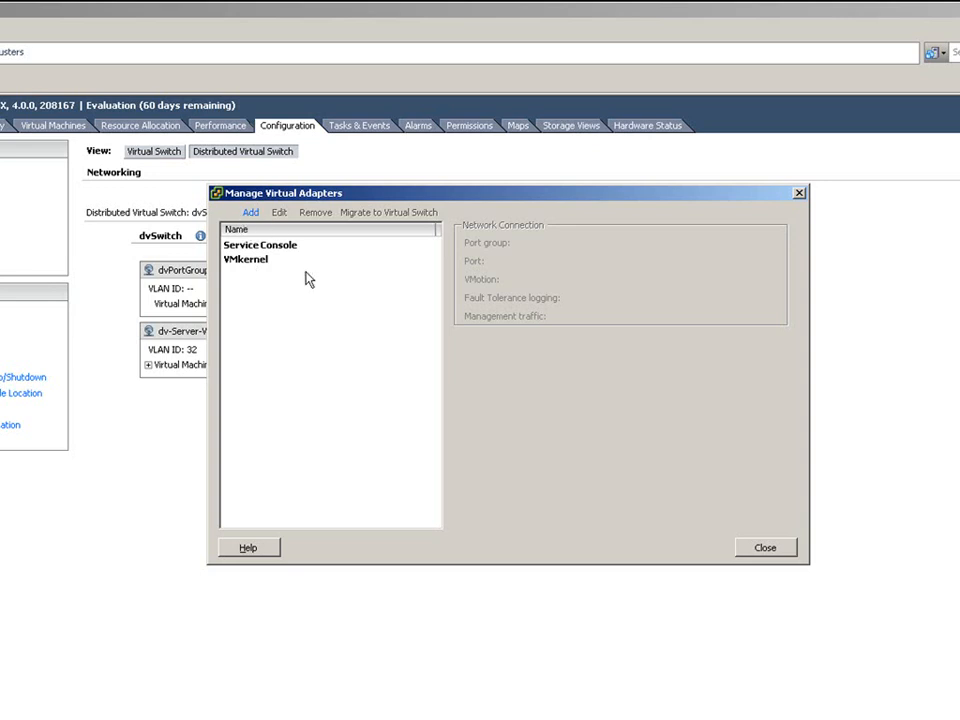
- Start the Add Virtual Adapter wizard from Manage Virtual Adapters
click(251, 213)
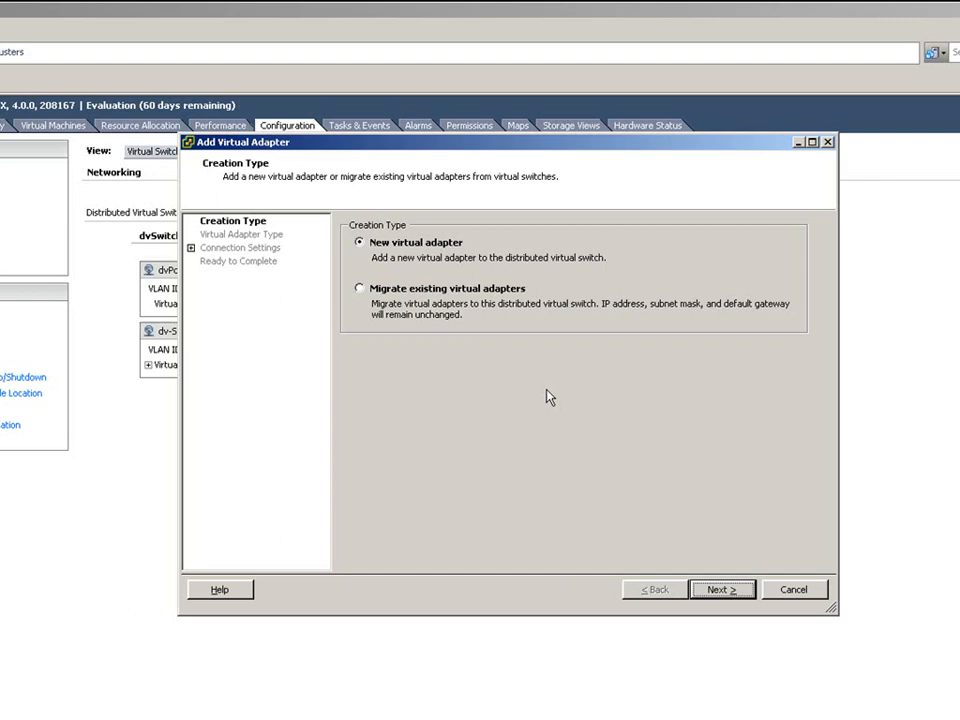
- Start creating a new VMkernel virtual adapter instead of migrating existing ones
click(479, 292)
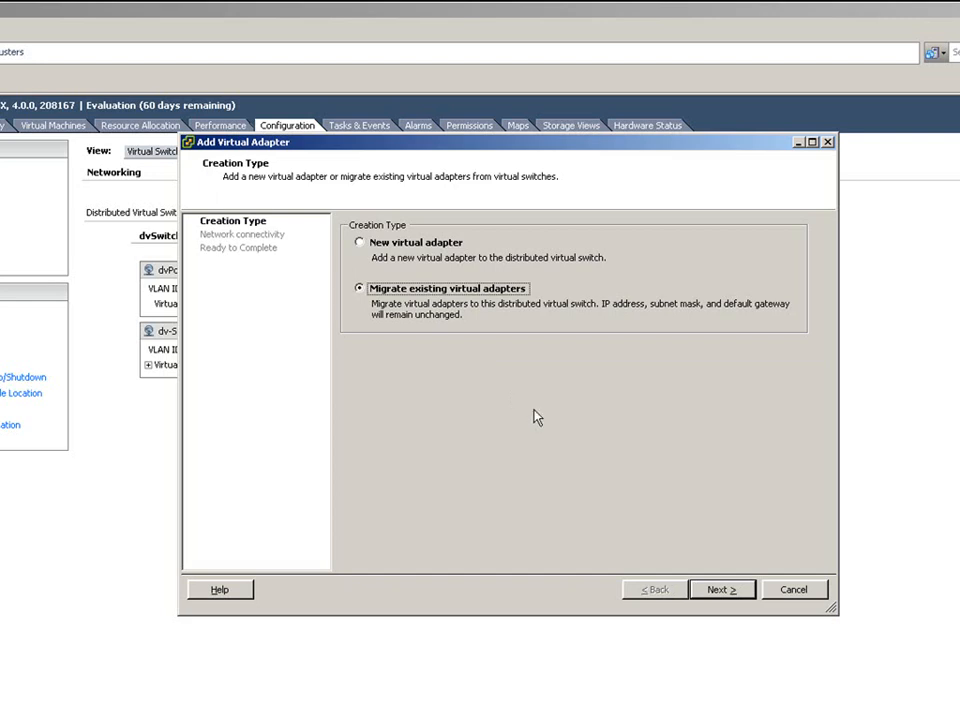
click(732, 591)
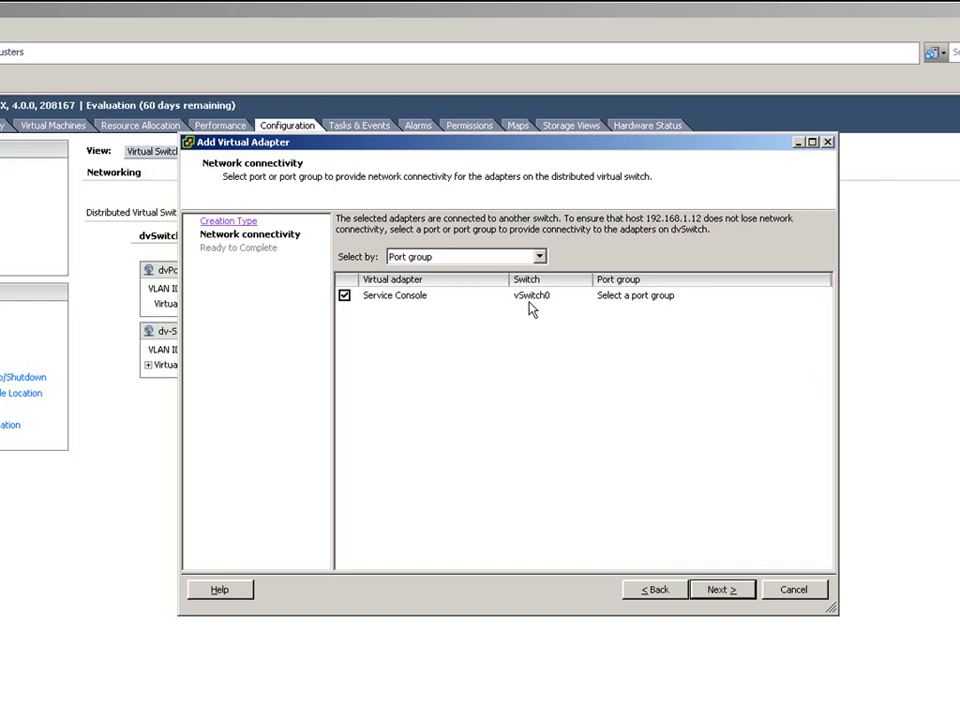
click(662, 589)
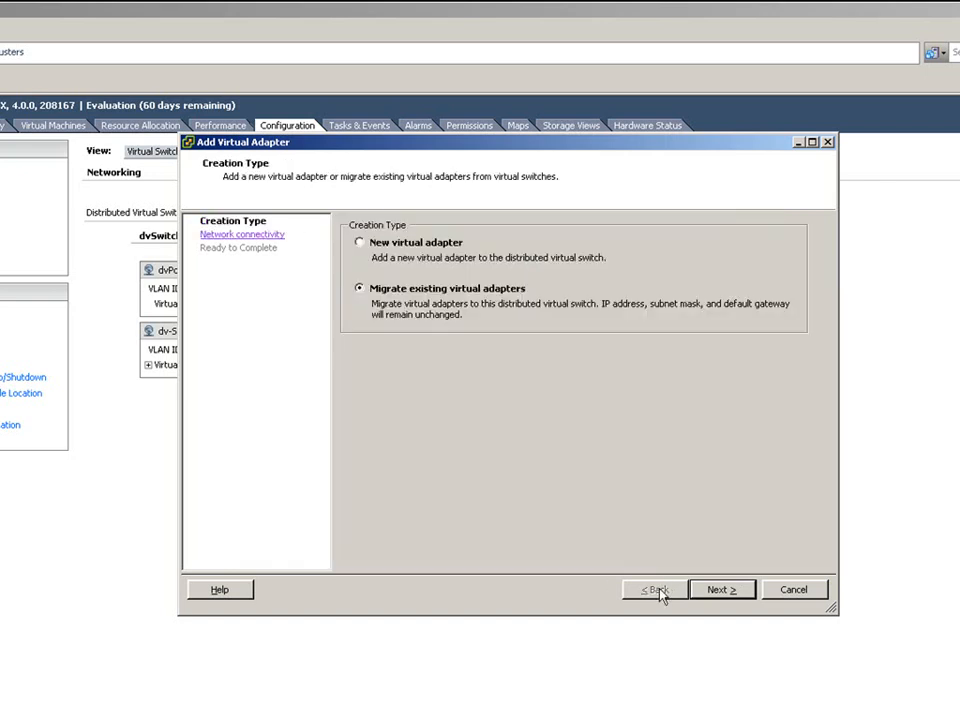
click(412, 243)
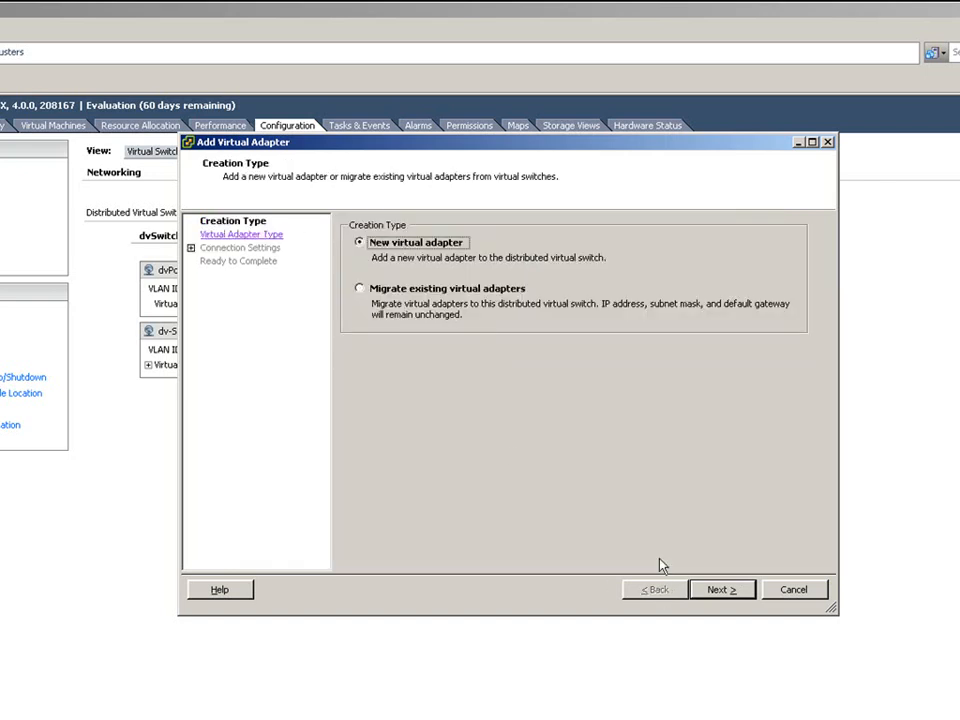
click(716, 590)
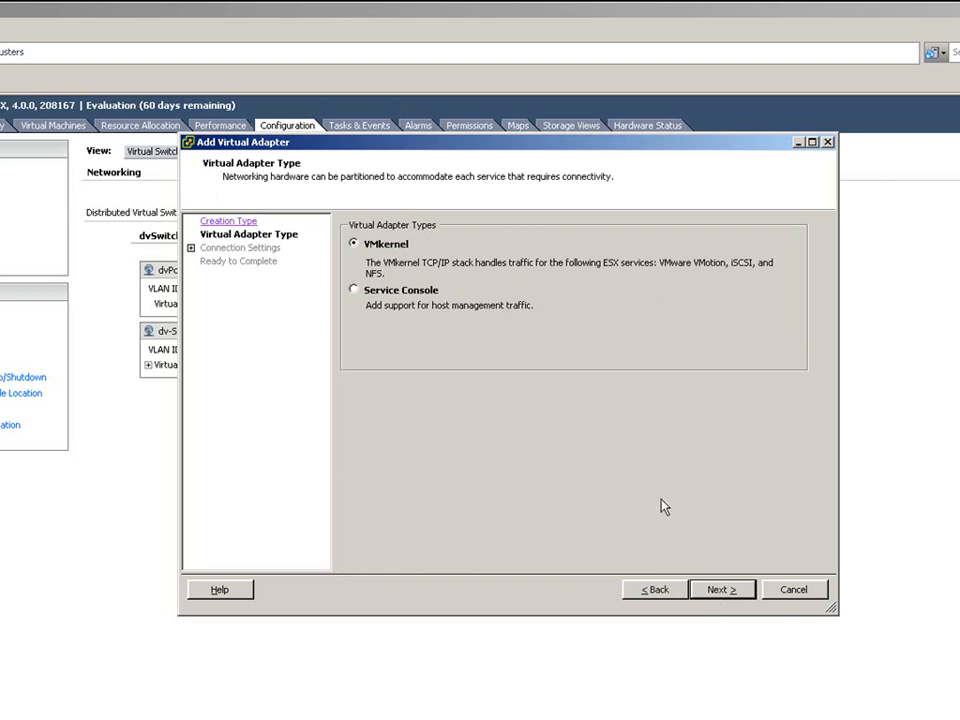
click(724, 590)
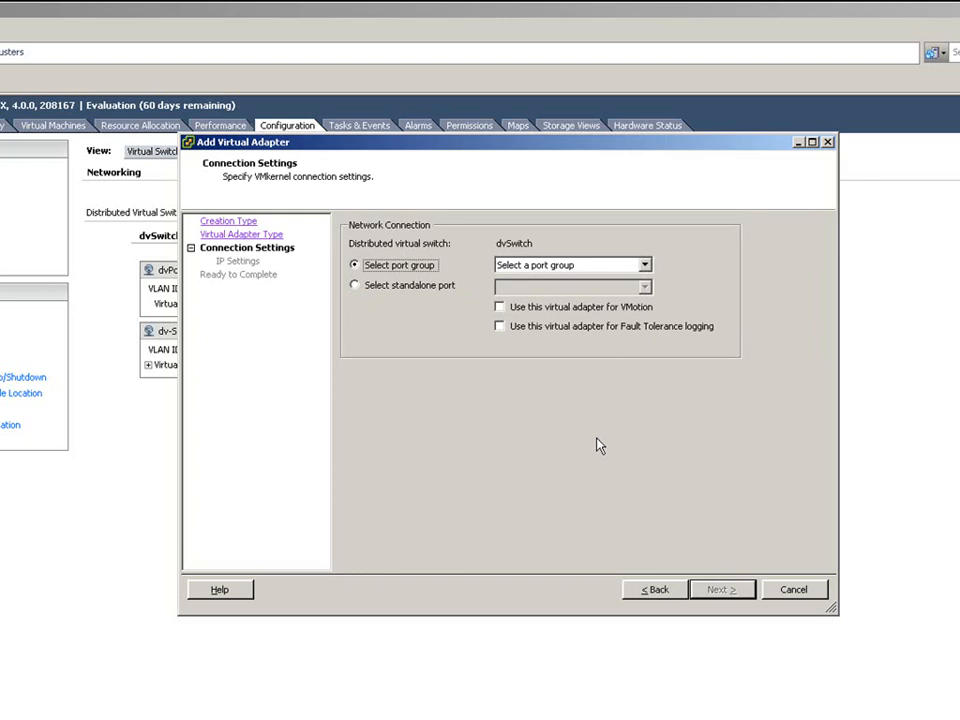
- Connect the new adapter to dvPortGroup with VMotion enabled, advancing to IP settings
click(644, 265)
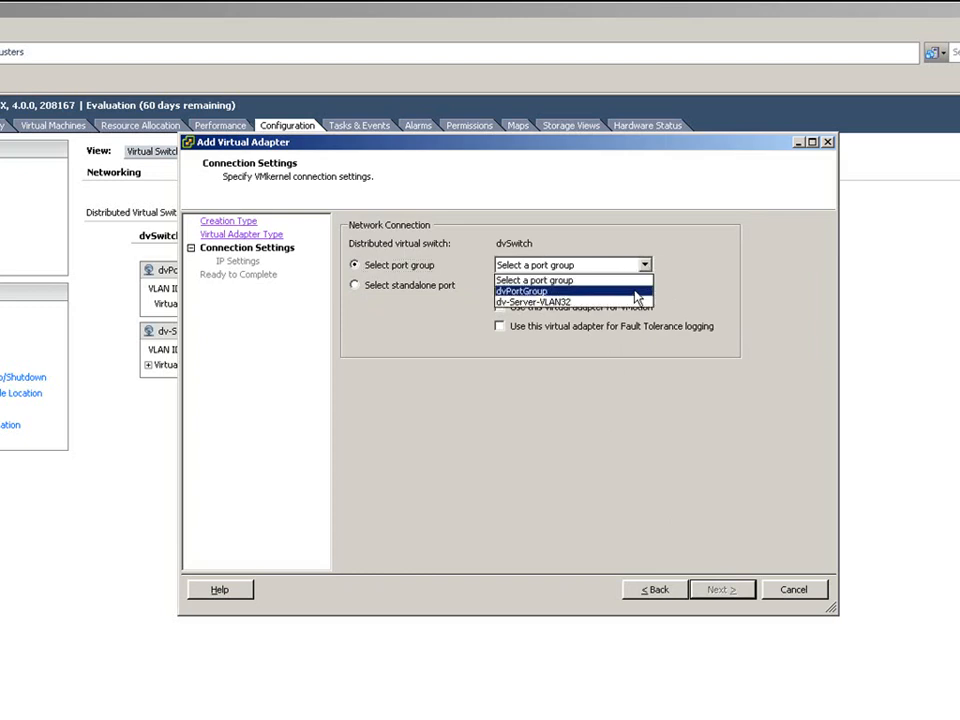
click(636, 291)
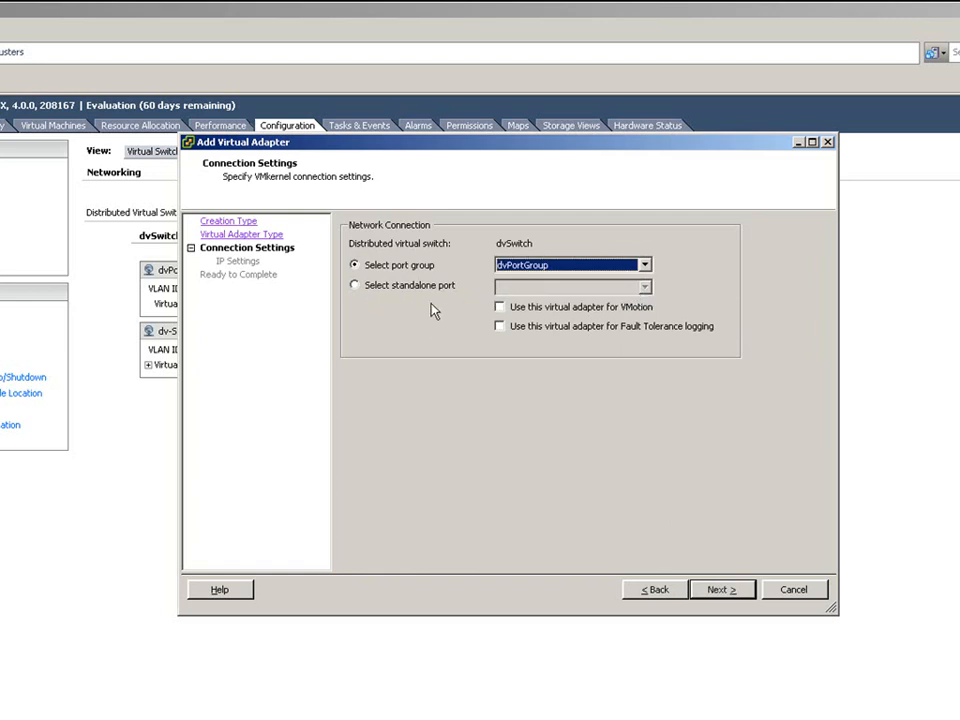
click(500, 307)
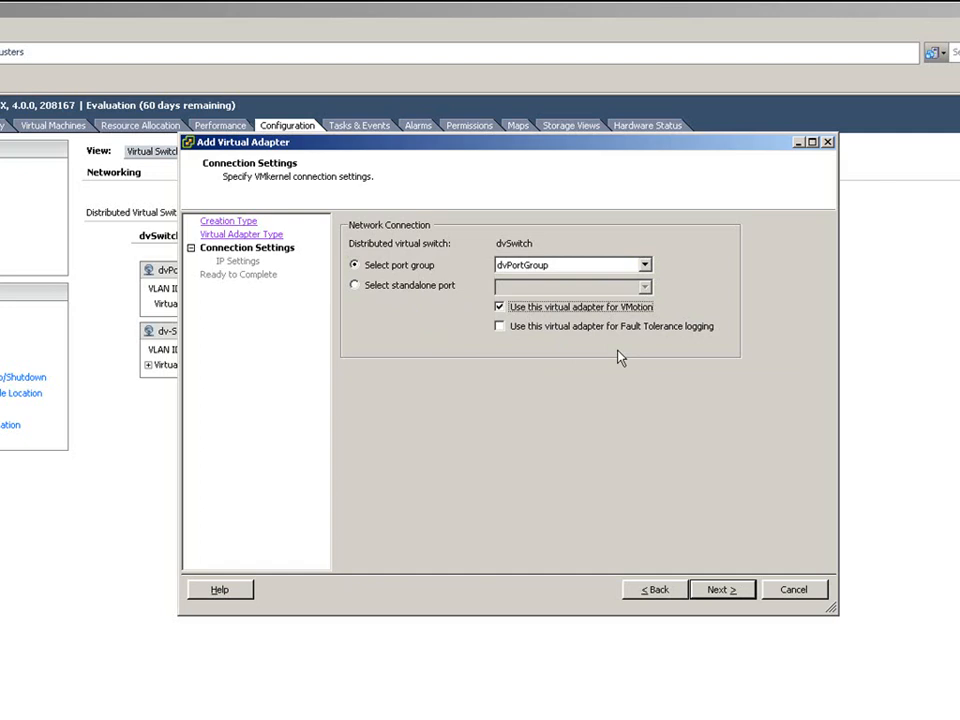
click(517, 333)
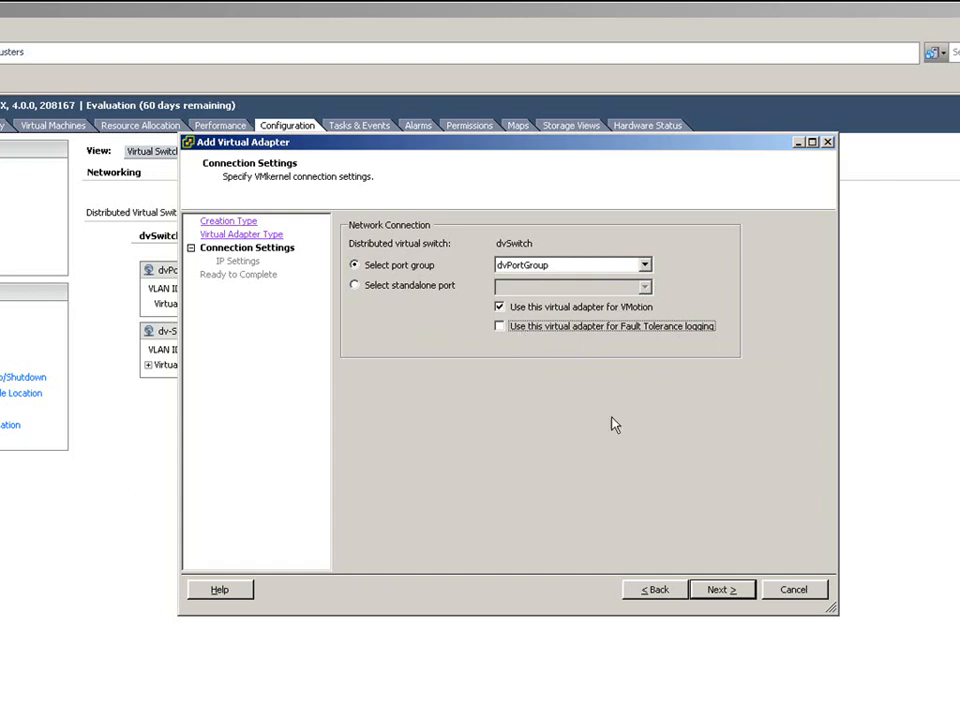
click(722, 590)
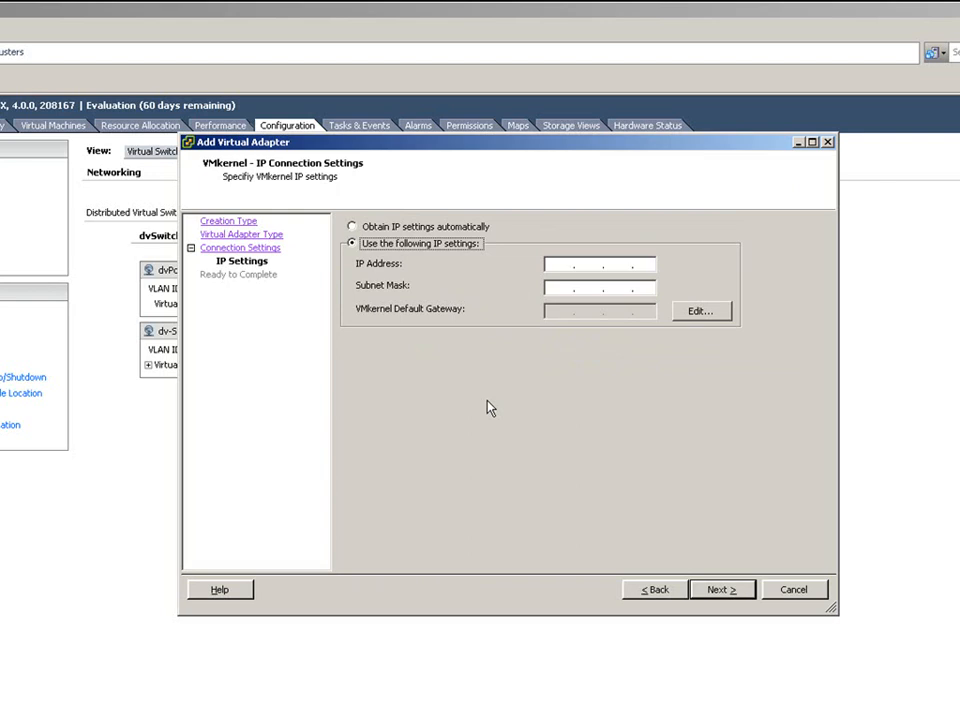
- Use automatic IP settings, finish creating vmk0, and decline setting a default gateway
click(364, 227)
click(720, 590)
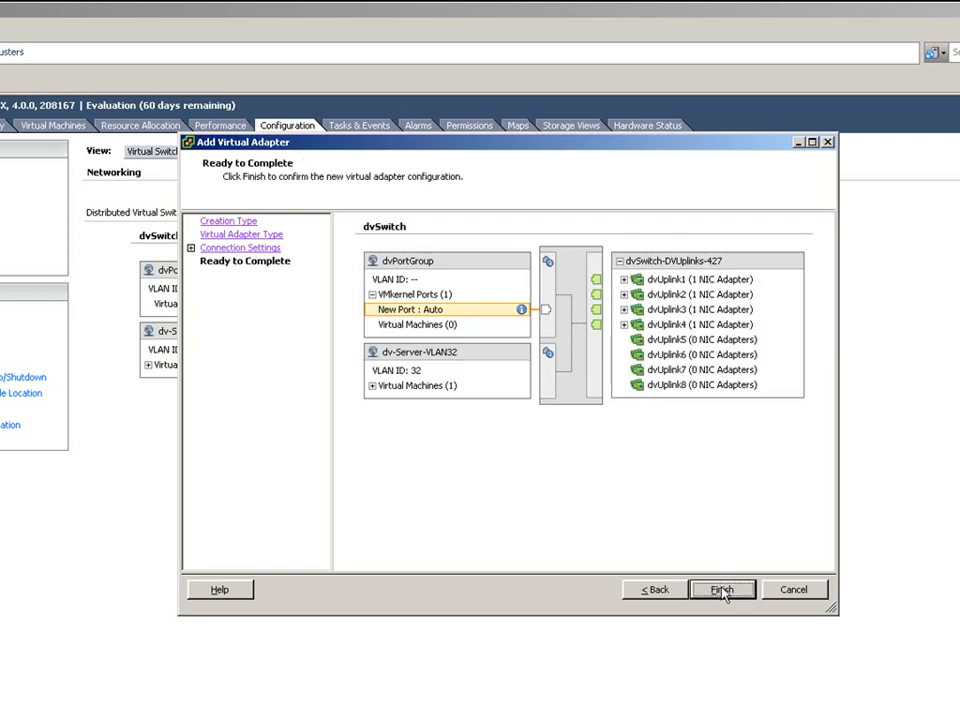
click(726, 592)
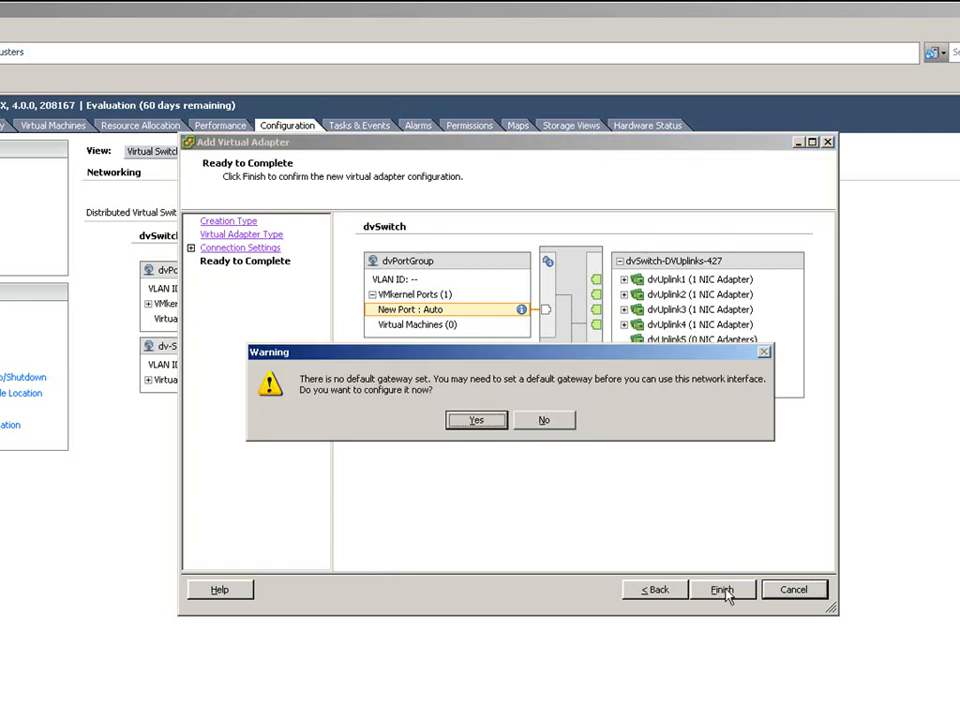
click(549, 422)
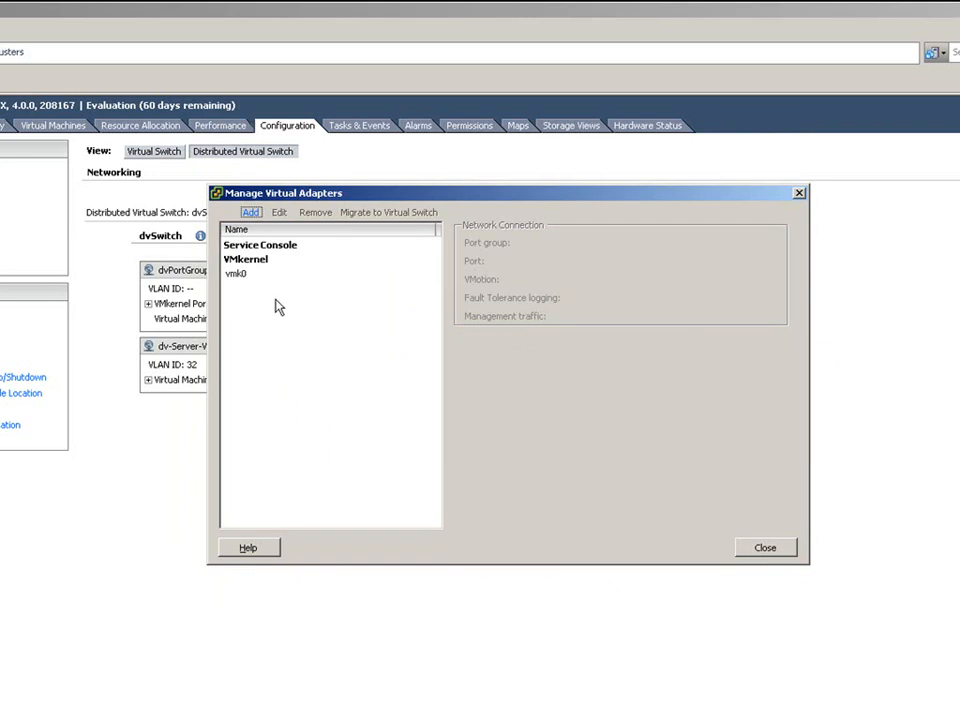
- Review vmk0's details on dvPortGroup port 10 with VMotion, then close the adapter manager
click(240, 274)
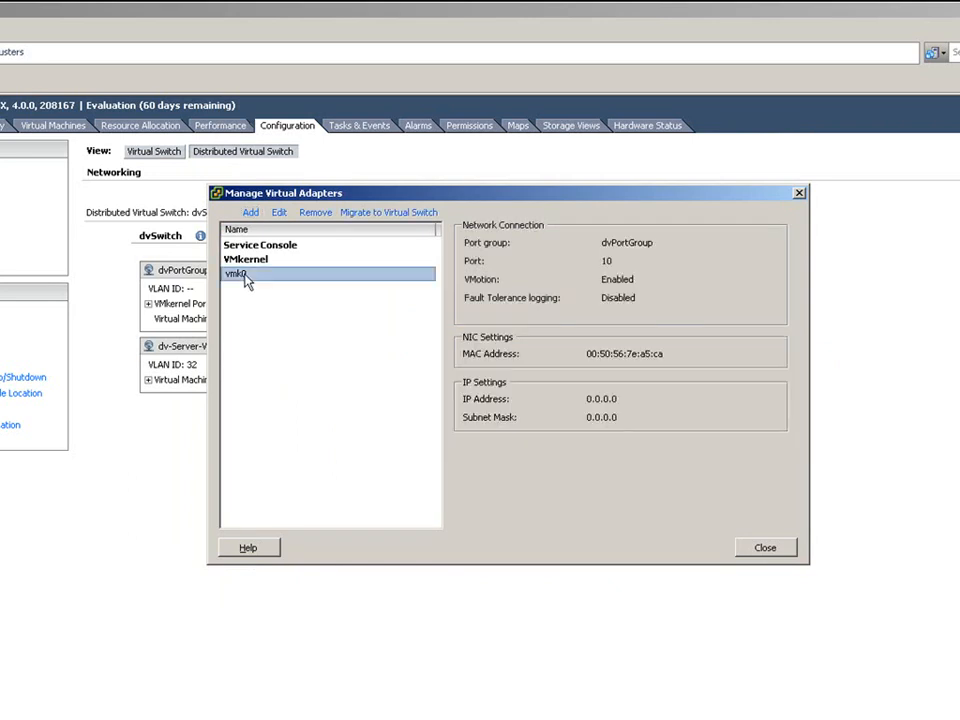
click(765, 549)
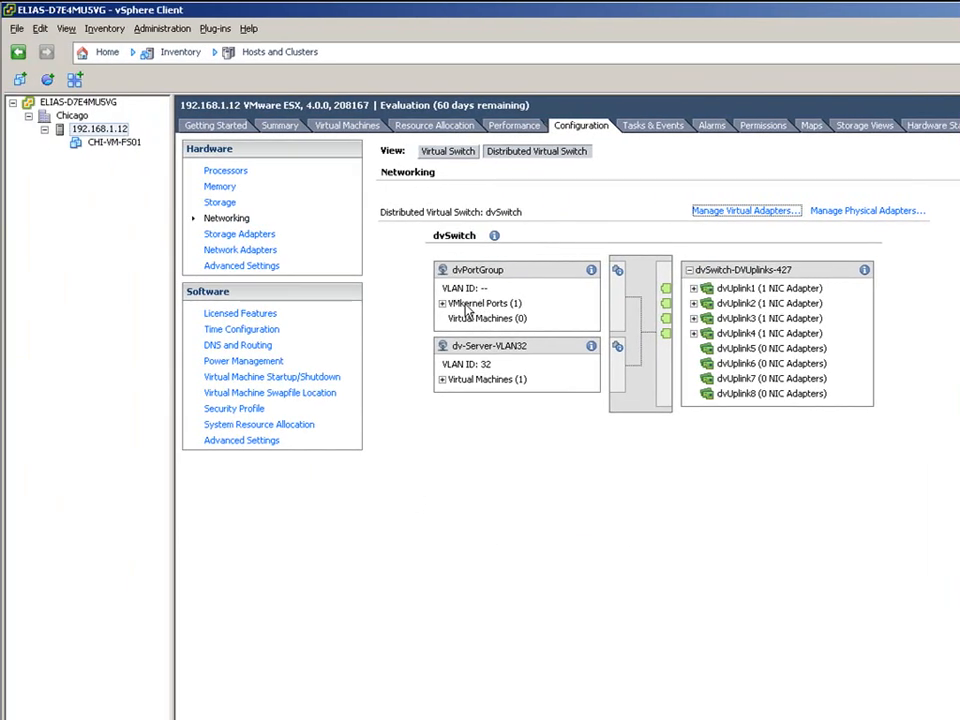
- Expand dvPortGroup's VMkernel ports to confirm vmk0, then show the standard vSwitch view
click(442, 303)
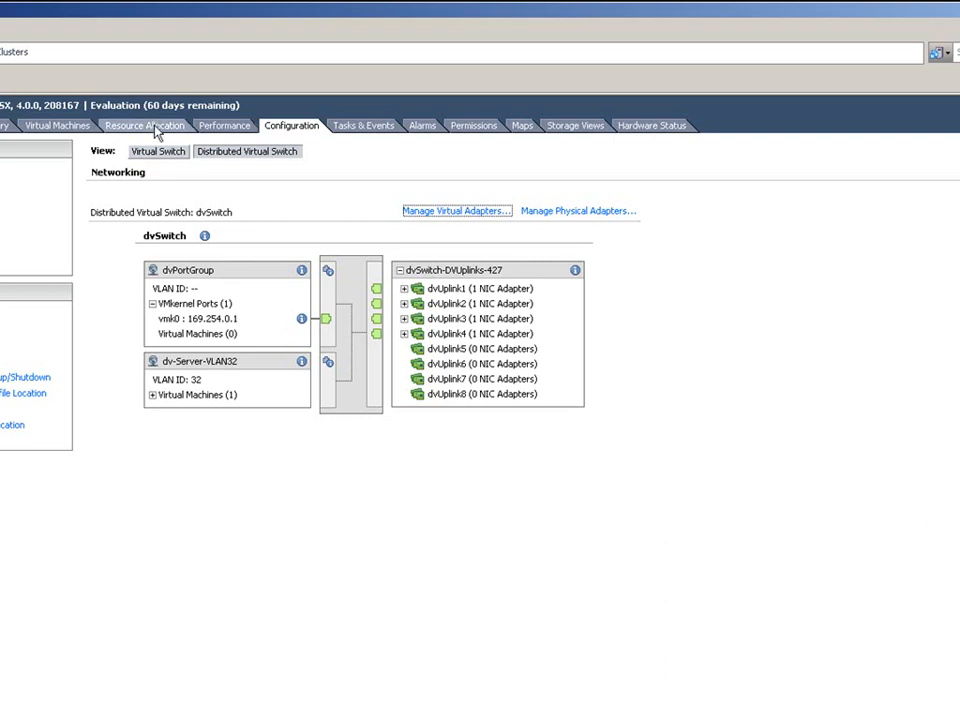
click(167, 154)
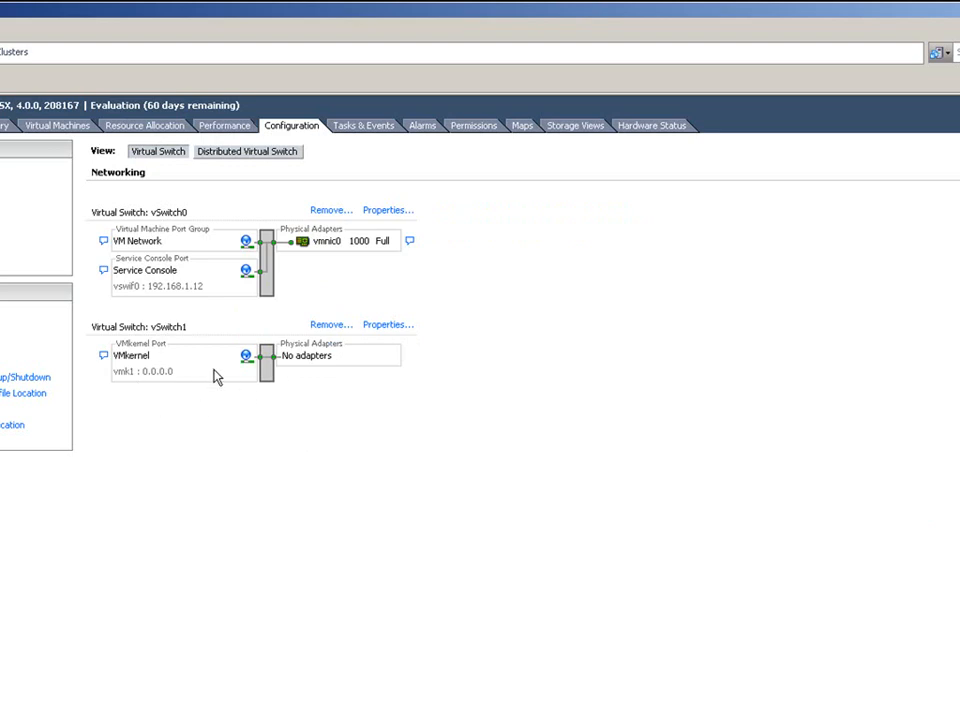
- Return to the distributed switch view and list its virtual adapters, showing vmk0
click(264, 156)
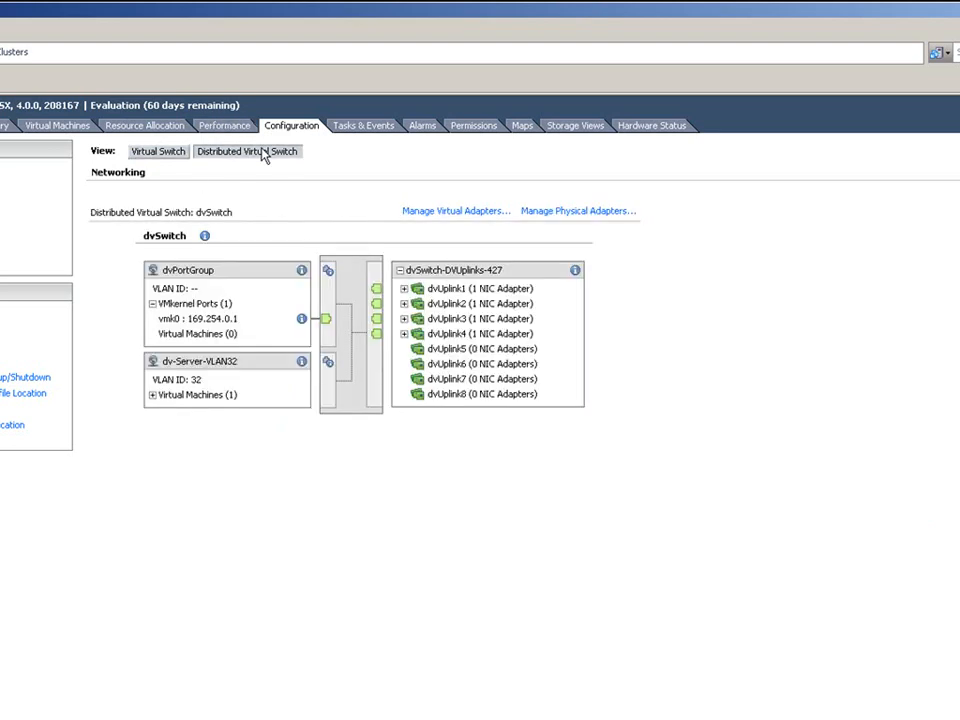
click(450, 212)
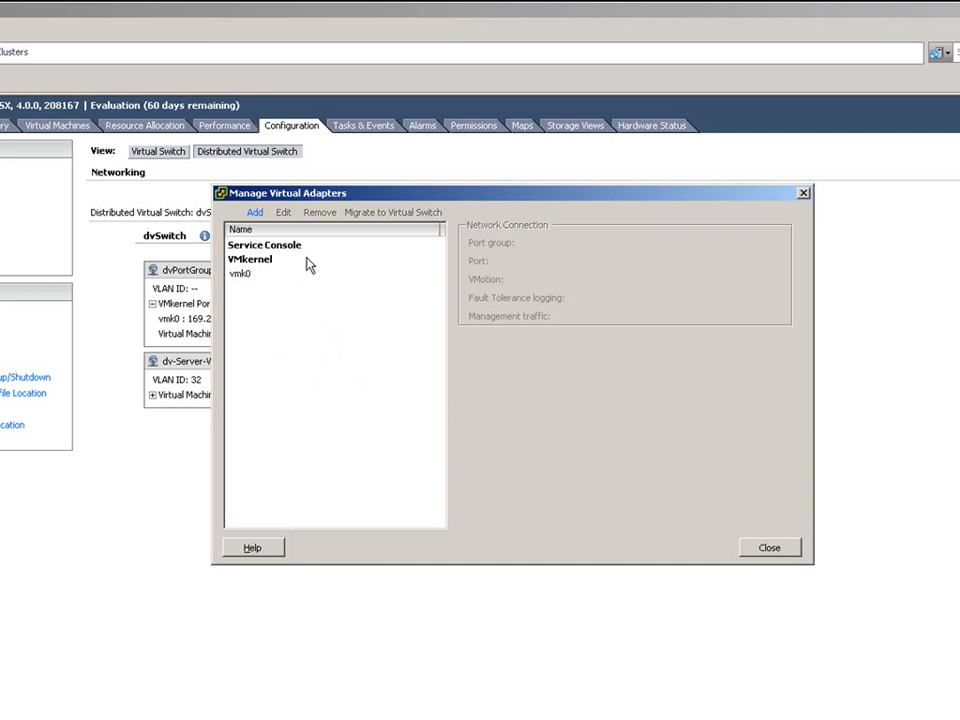
- Begin migrating existing virtual adapters, leaving the Service Console out
click(255, 213)
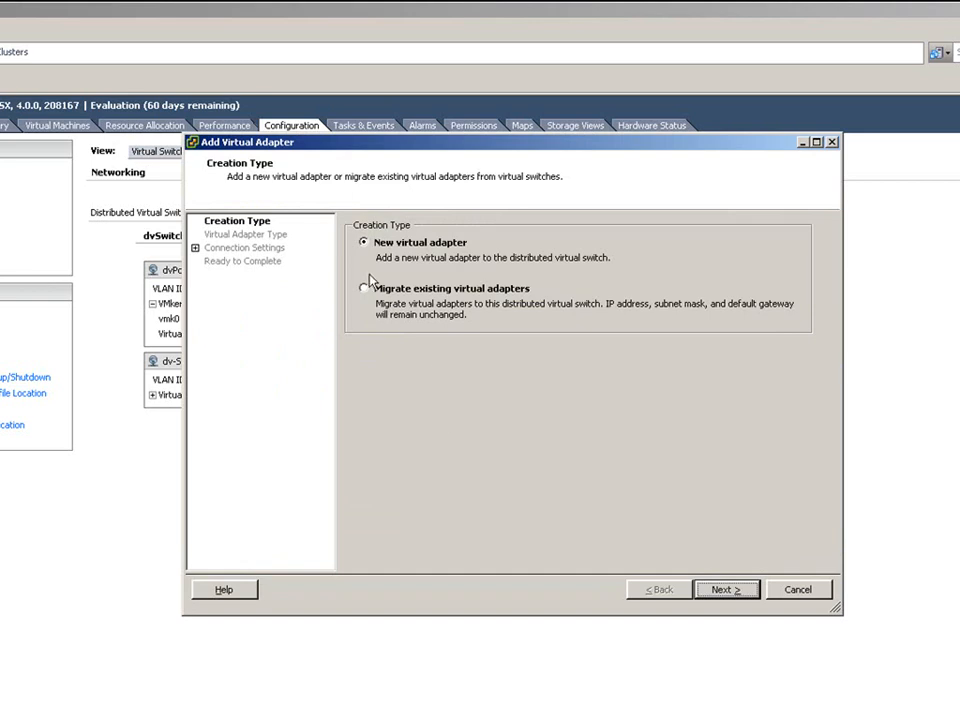
click(465, 295)
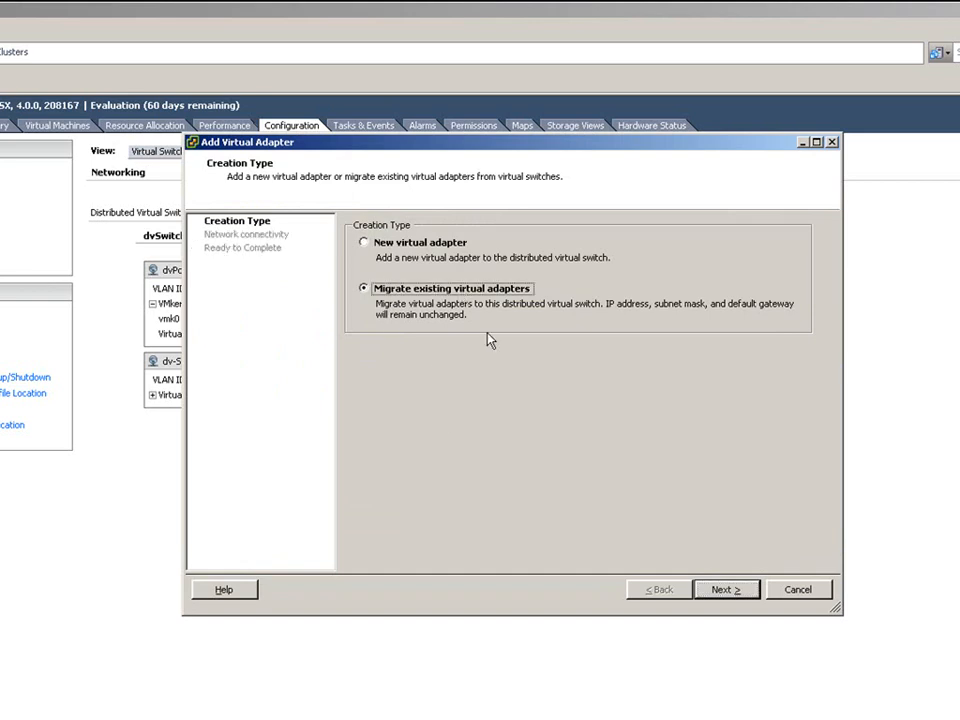
click(733, 592)
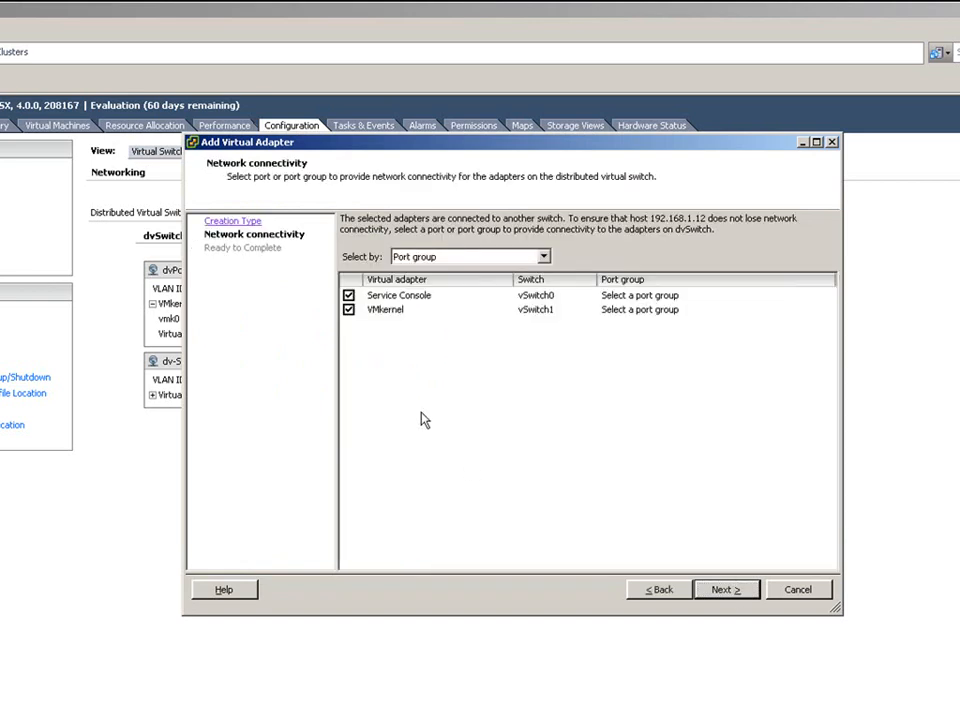
click(348, 296)
- Assign vSwitch1's VMkernel adapter to dvPortGroup and finish the migration
click(400, 312)
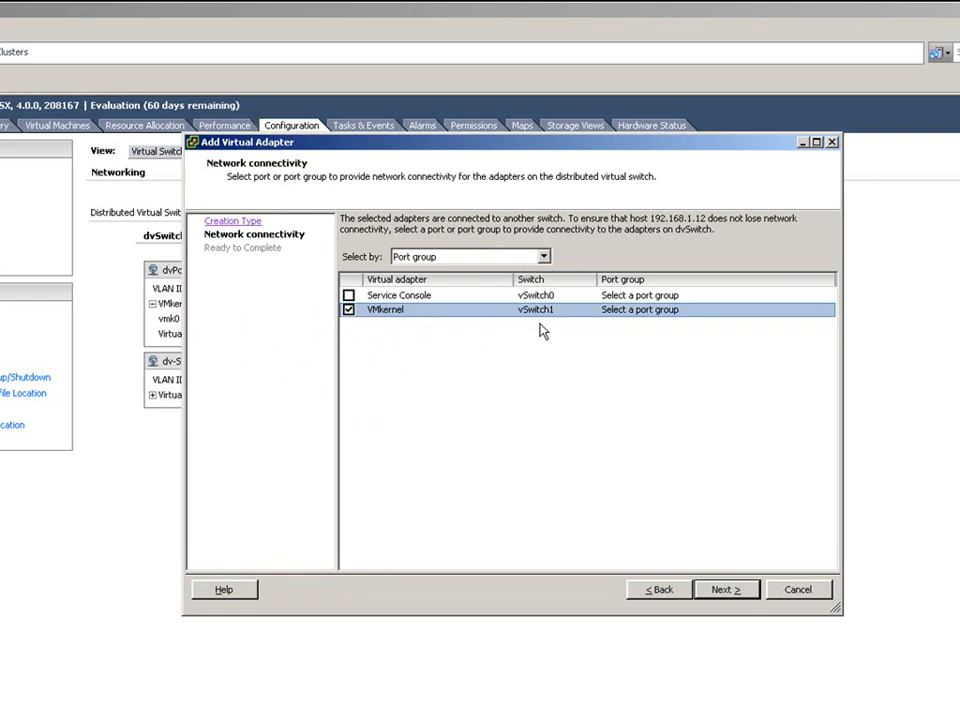
click(798, 312)
click(829, 311)
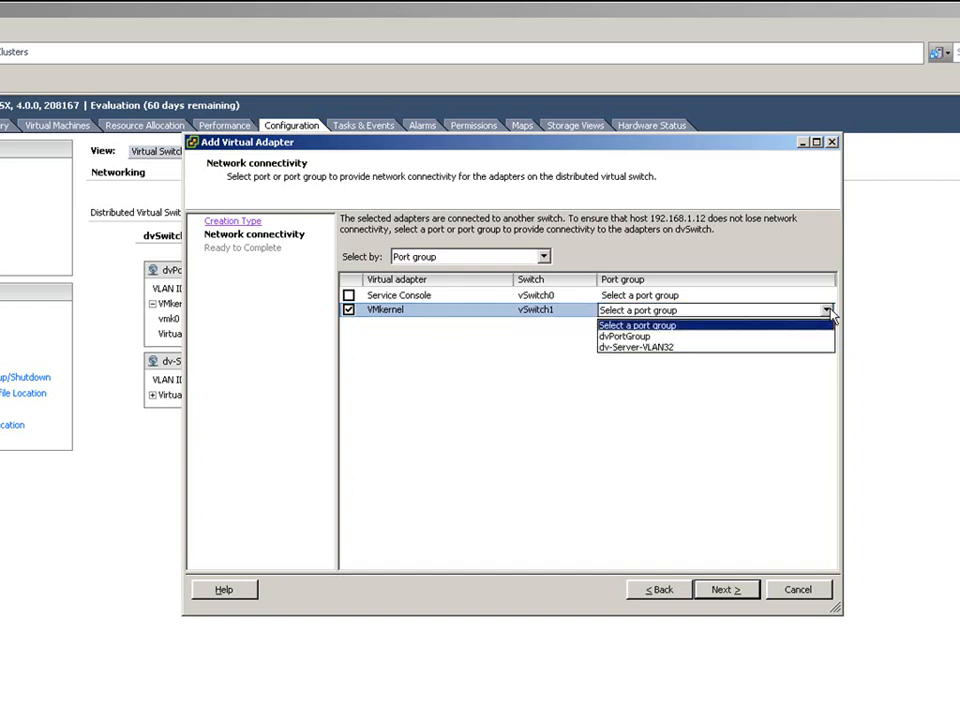
click(806, 341)
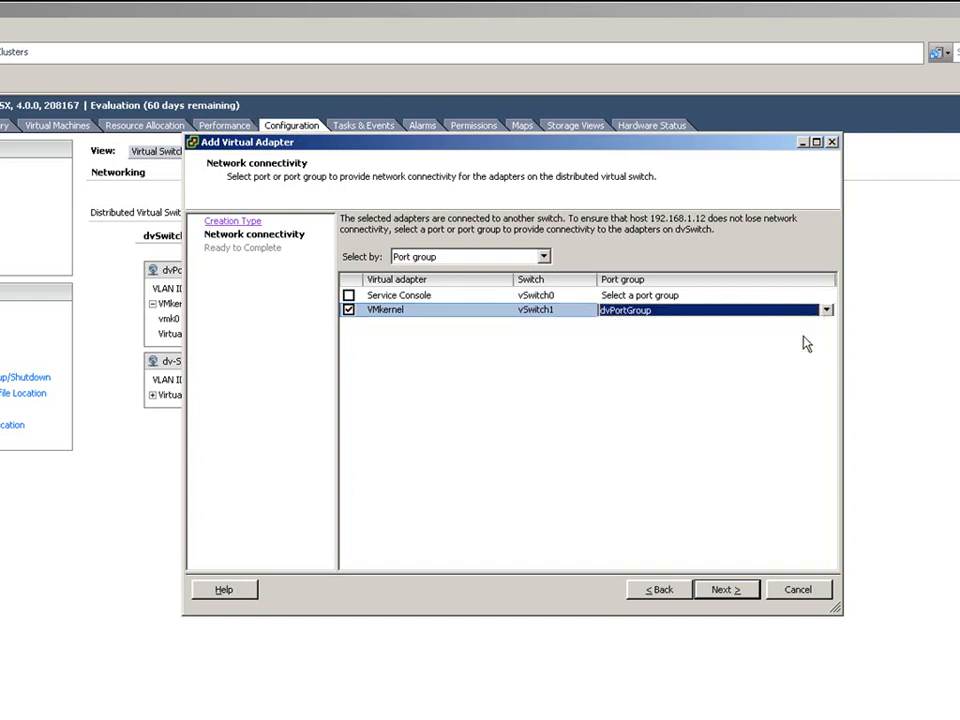
click(729, 592)
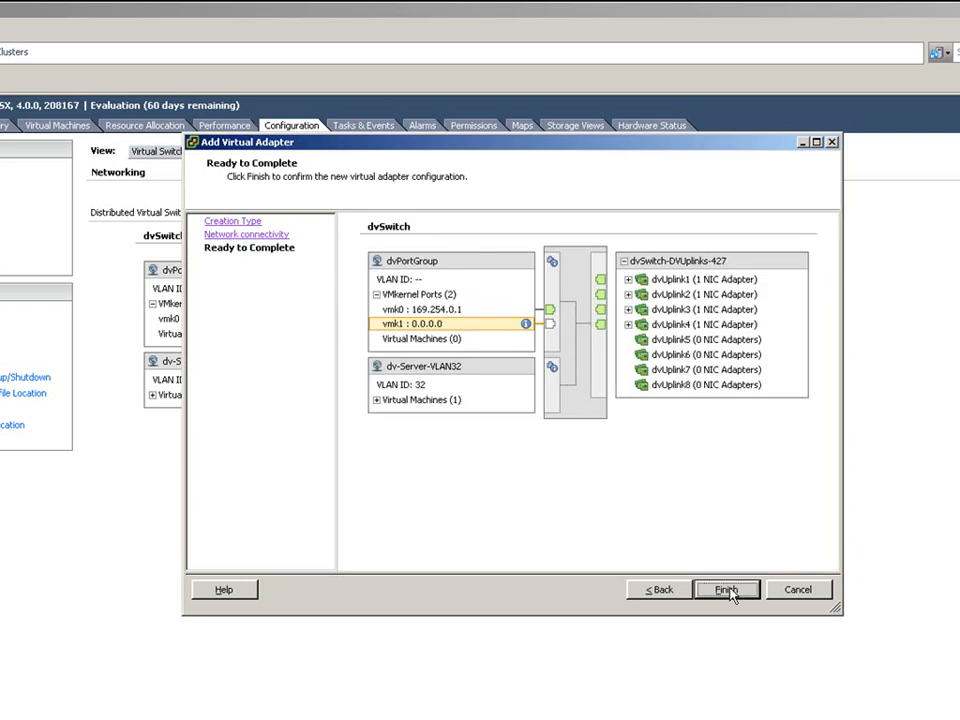
click(727, 590)
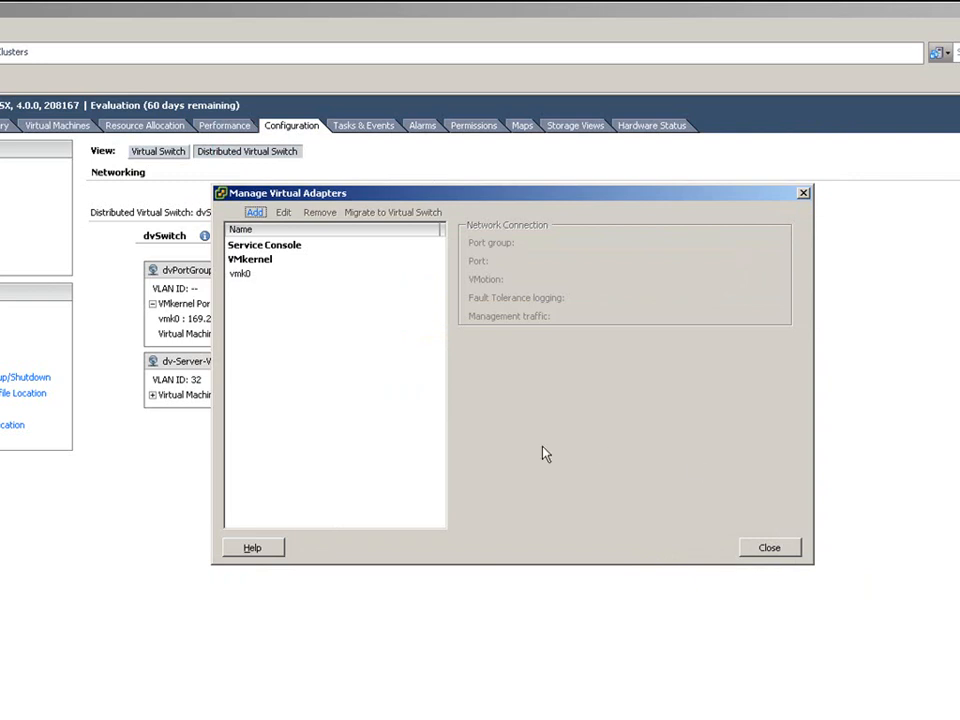
click(769, 550)
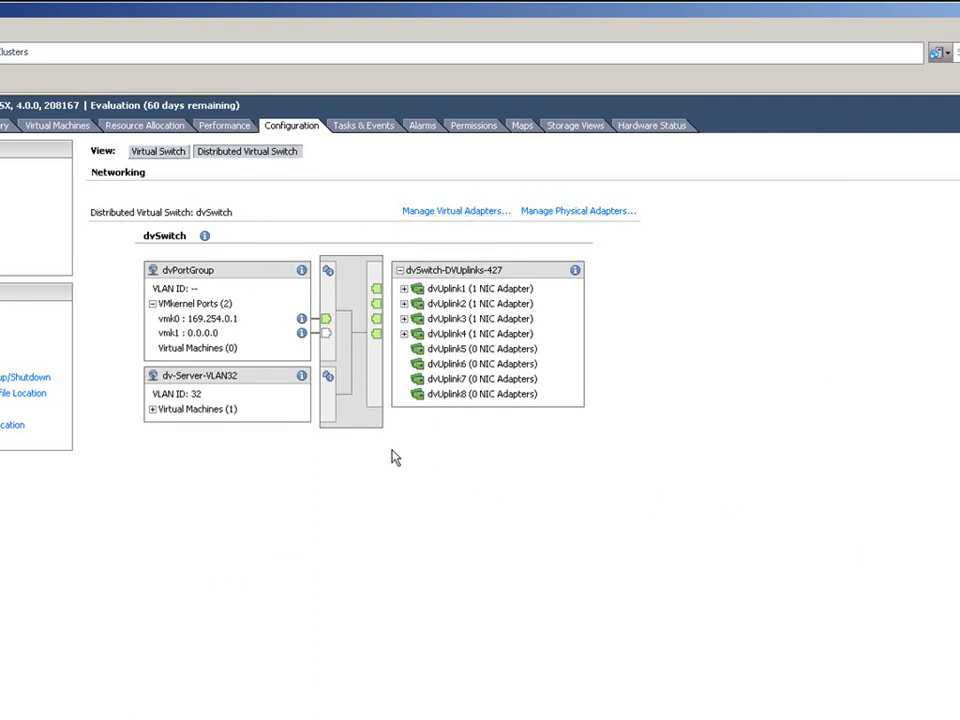
click(168, 334)
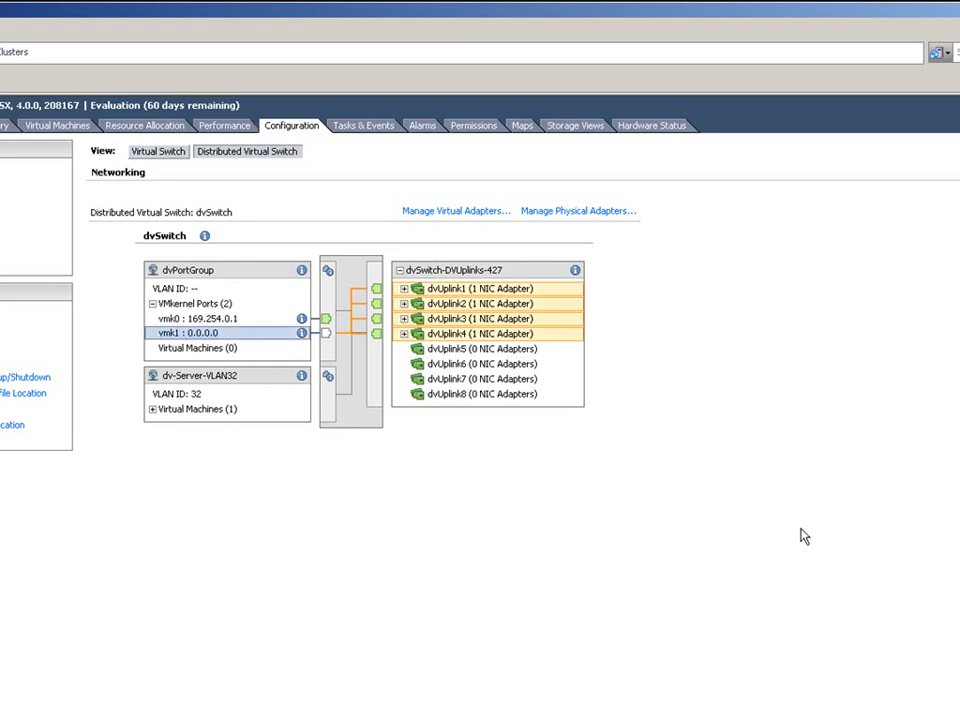
click(168, 157)
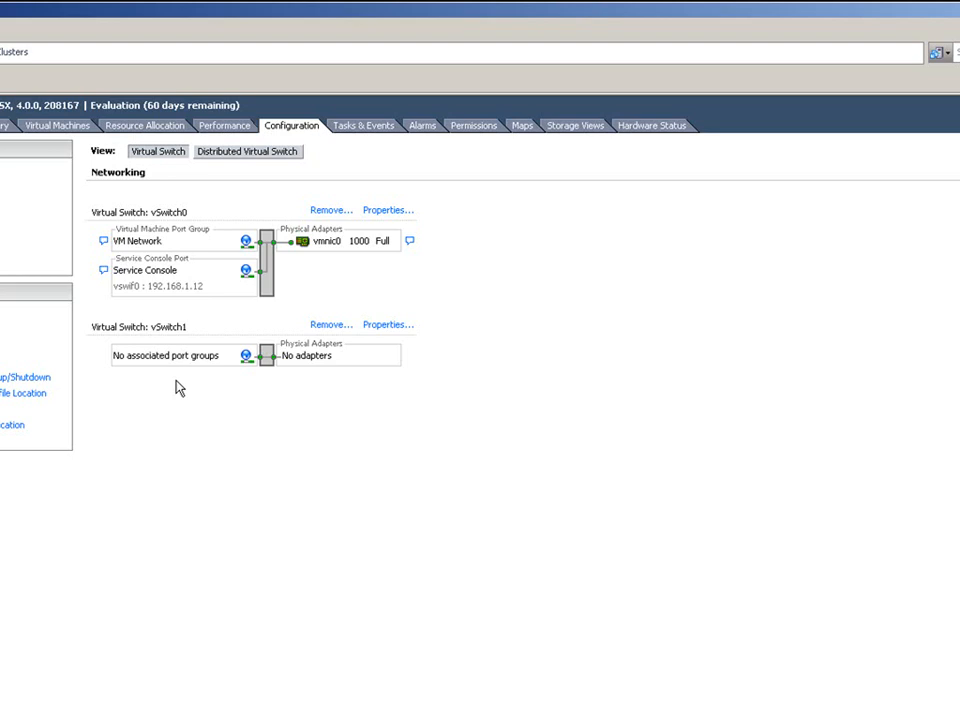
click(216, 153)
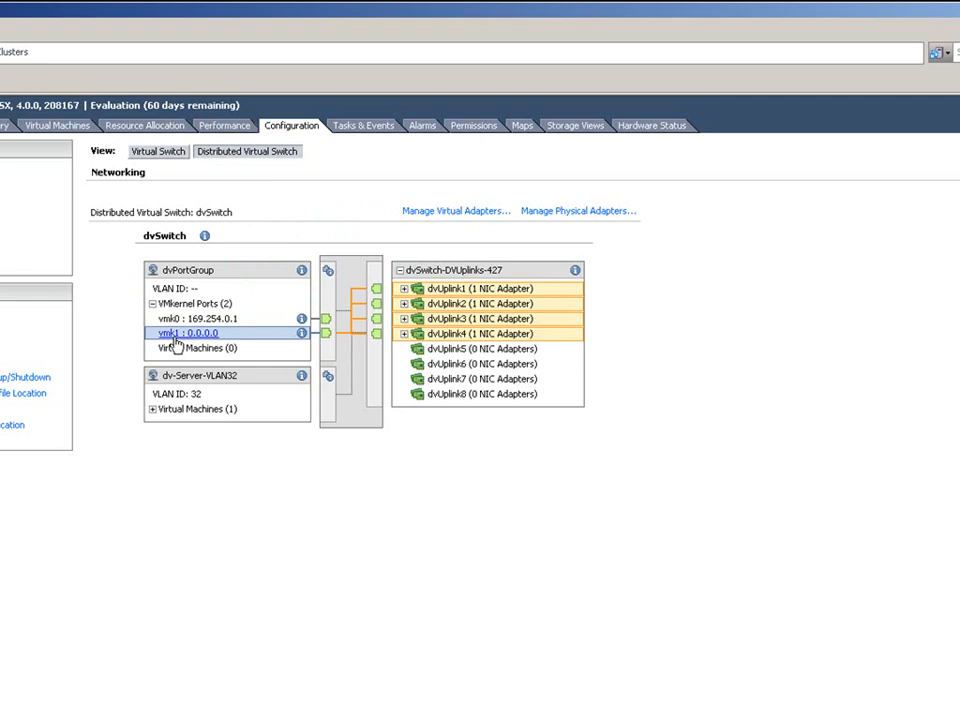
click(595, 484)
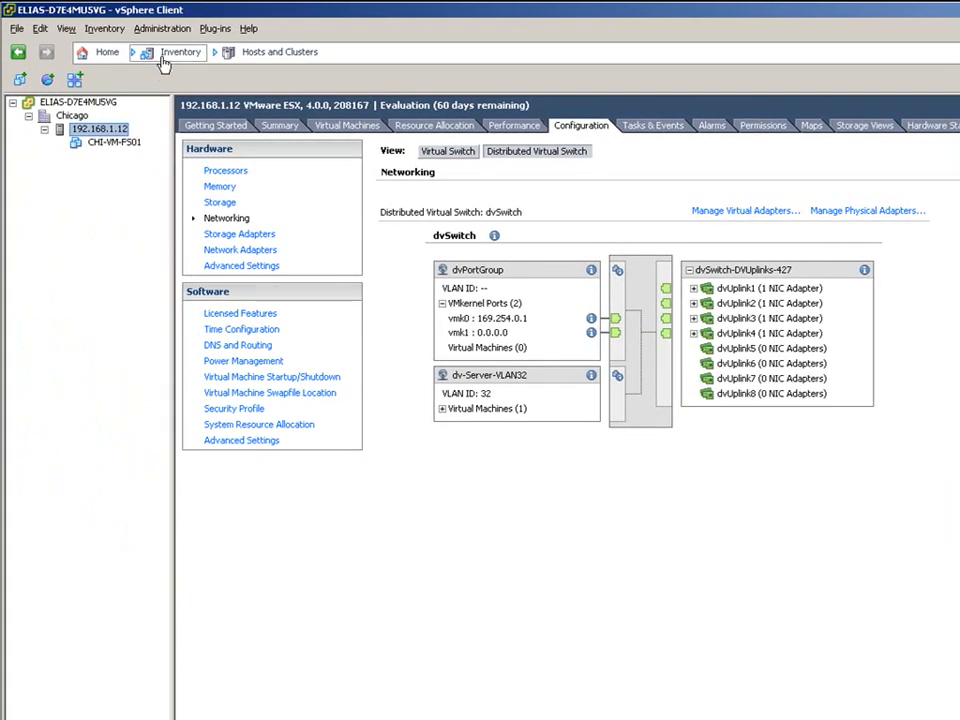
- Go to the Networking inventory and open Edit Settings for dvSwitch
click(133, 51)
mouse_move(200, 74)
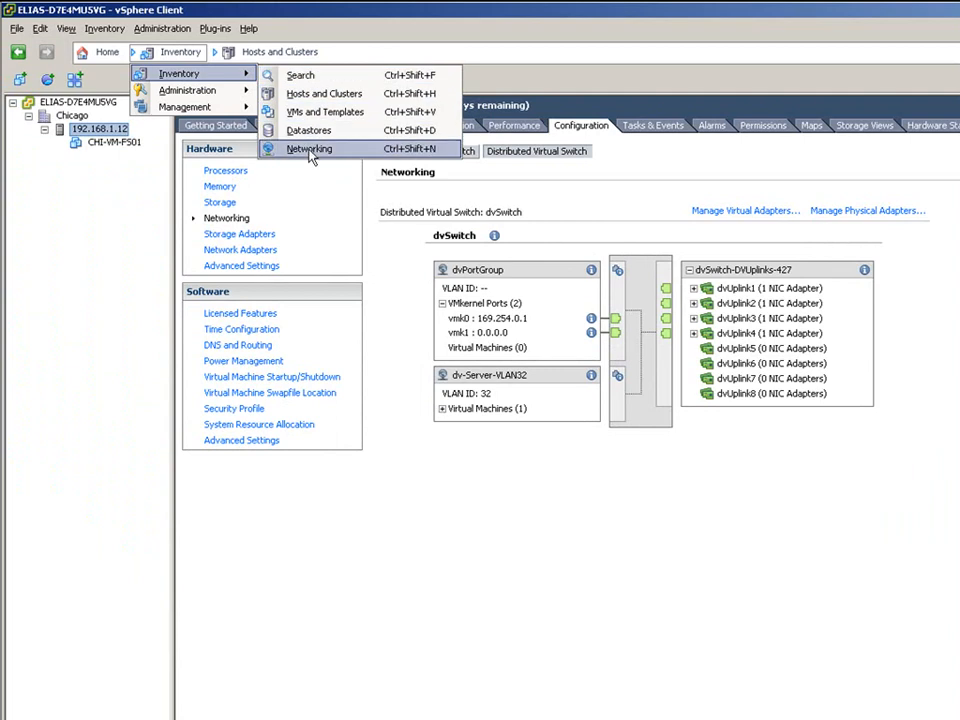
click(563, 540)
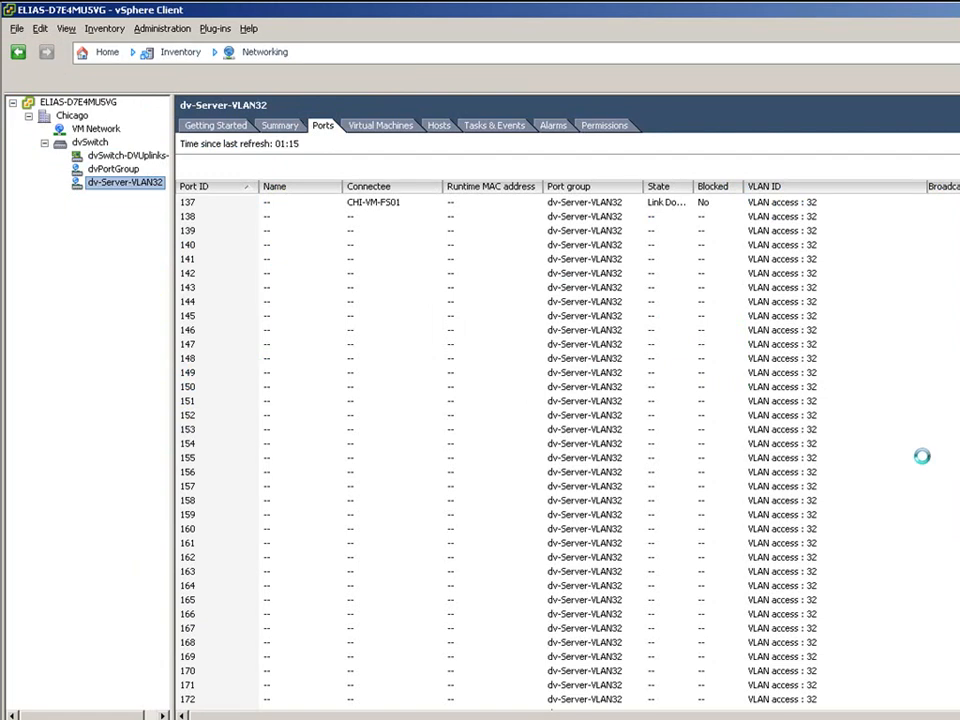
right_click(92, 143)
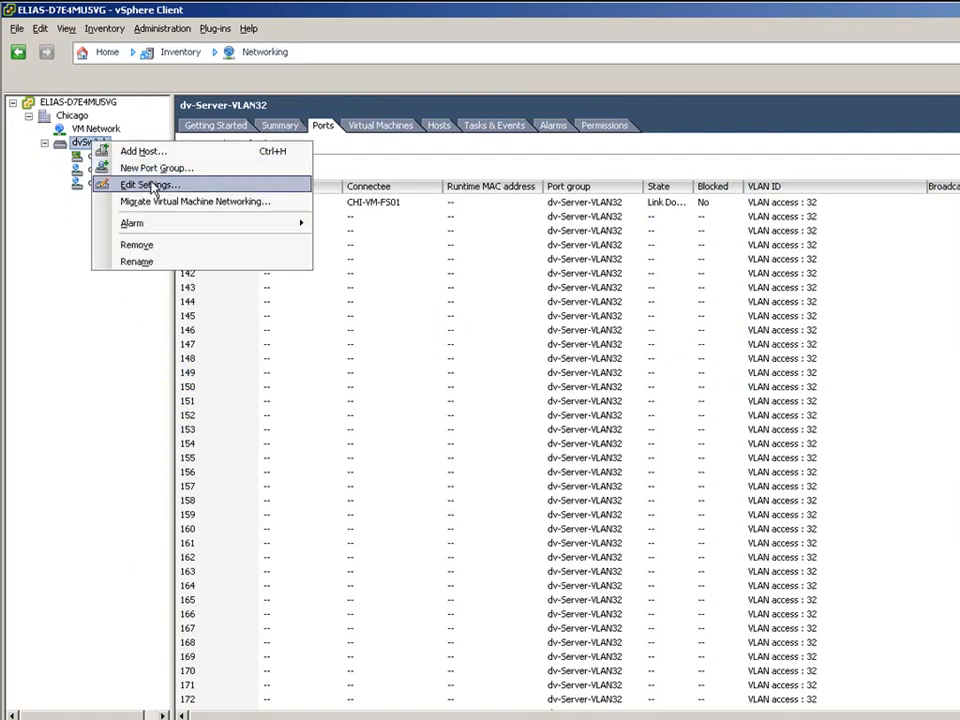
click(124, 184)
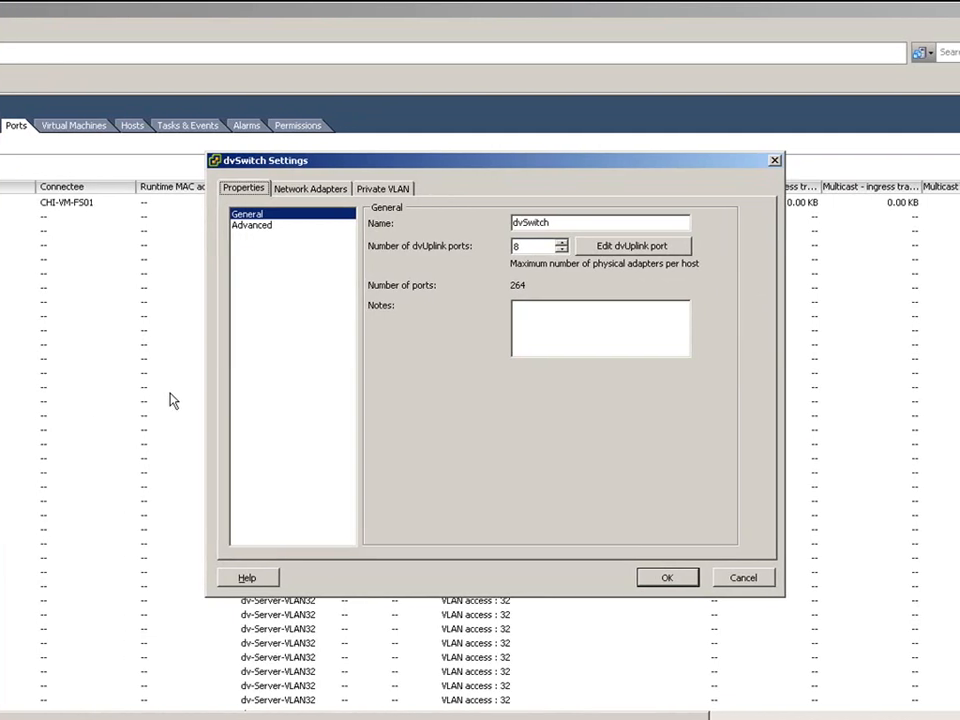
- Look through the dvSwitch Settings tabs, ending on Private VLAN with no IDs defined
click(392, 191)
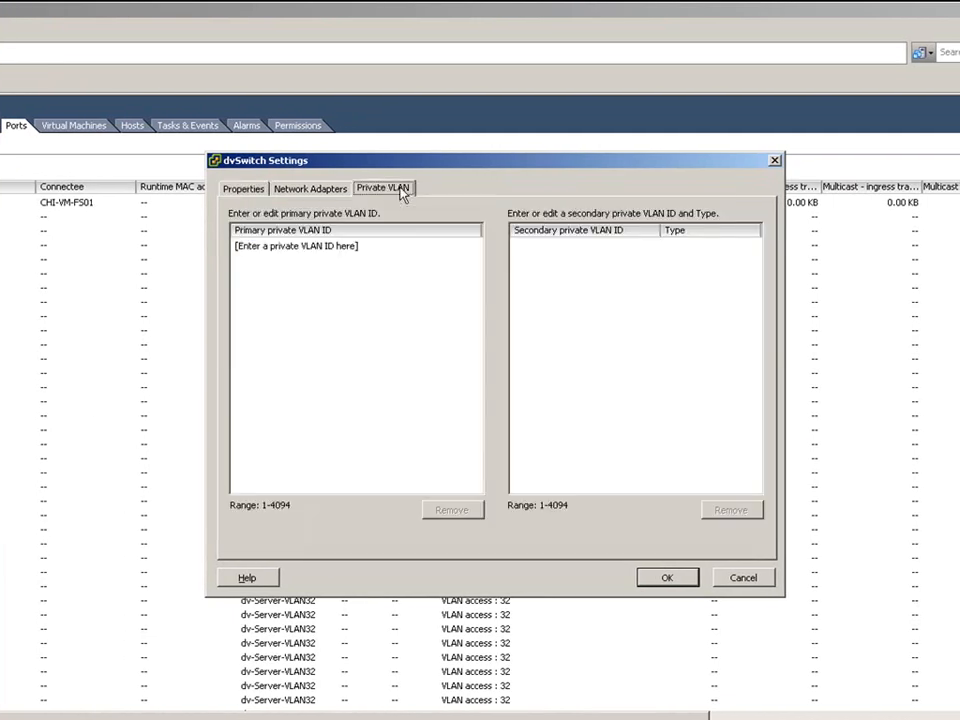
click(317, 194)
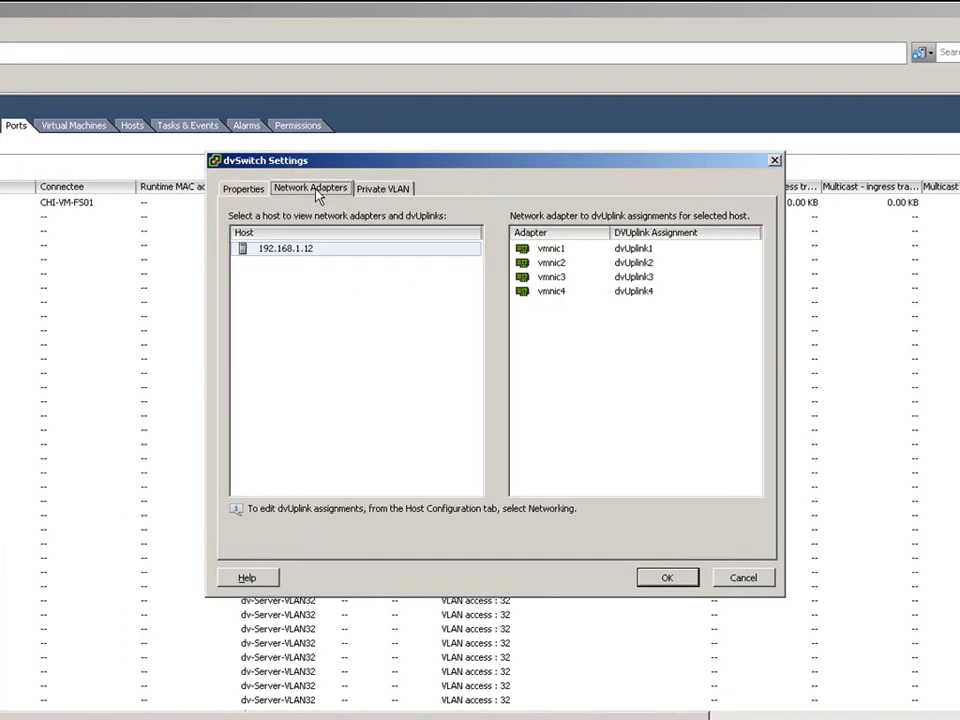
click(251, 192)
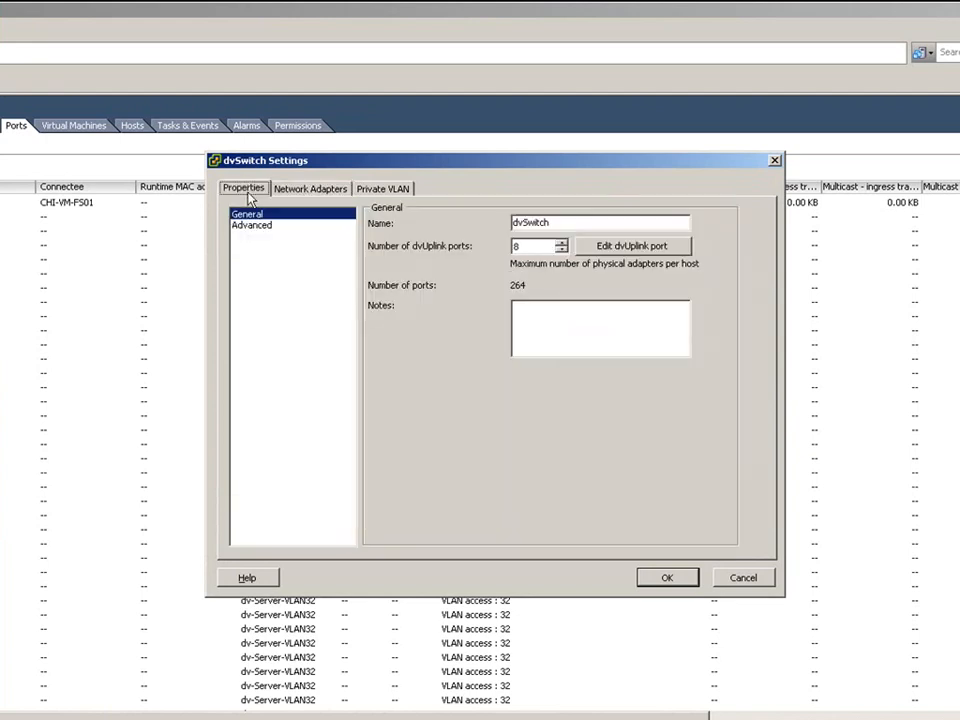
click(374, 190)
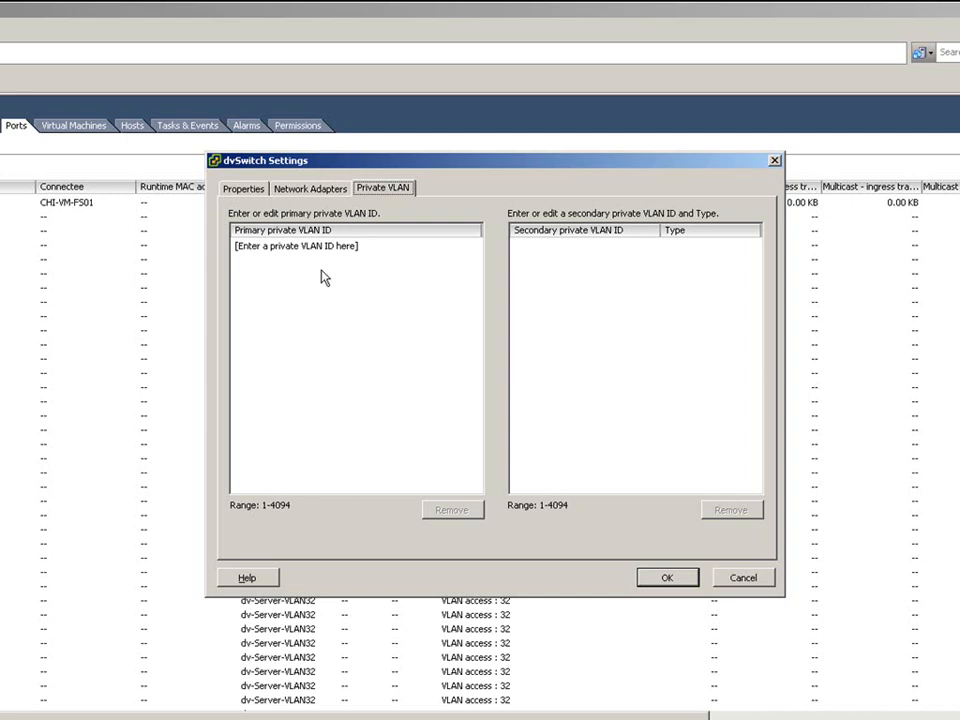
- Enter 100 as a primary private VLAN ID and select it to view its secondaries
click(263, 250)
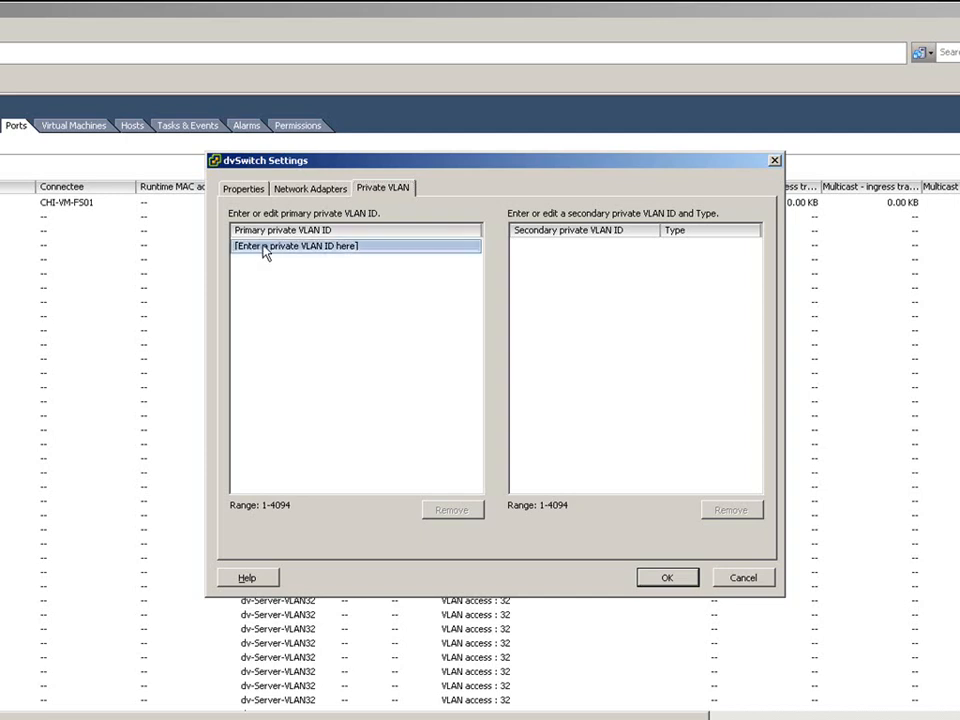
click(263, 250)
text(100)
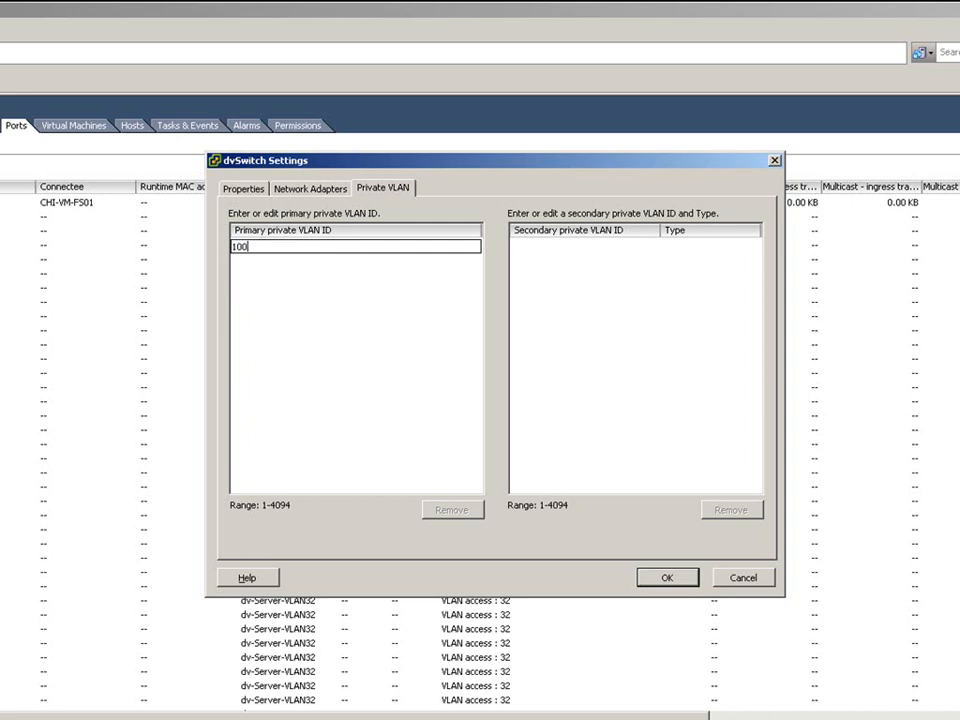
click(302, 346)
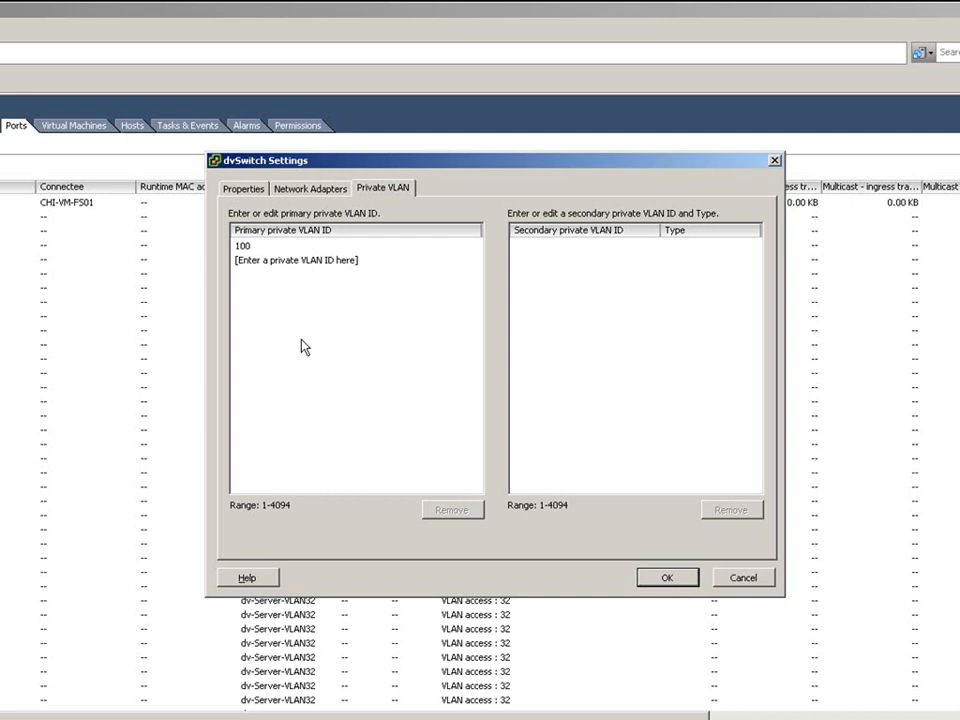
click(244, 246)
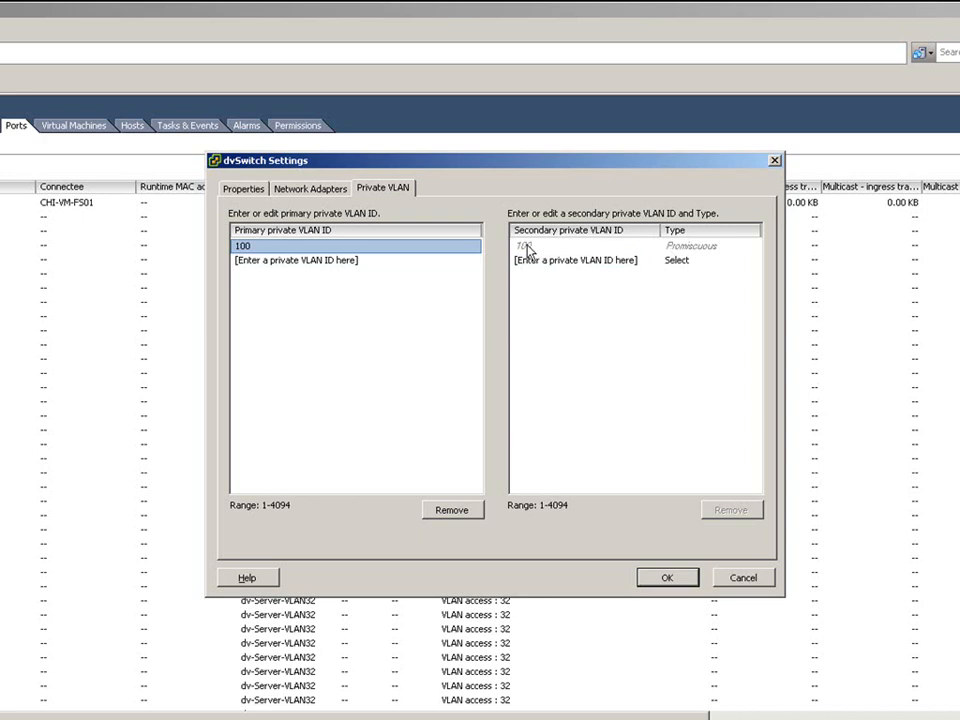
- Add secondary VLAN 102 with type Isolated under primary 100
click(547, 264)
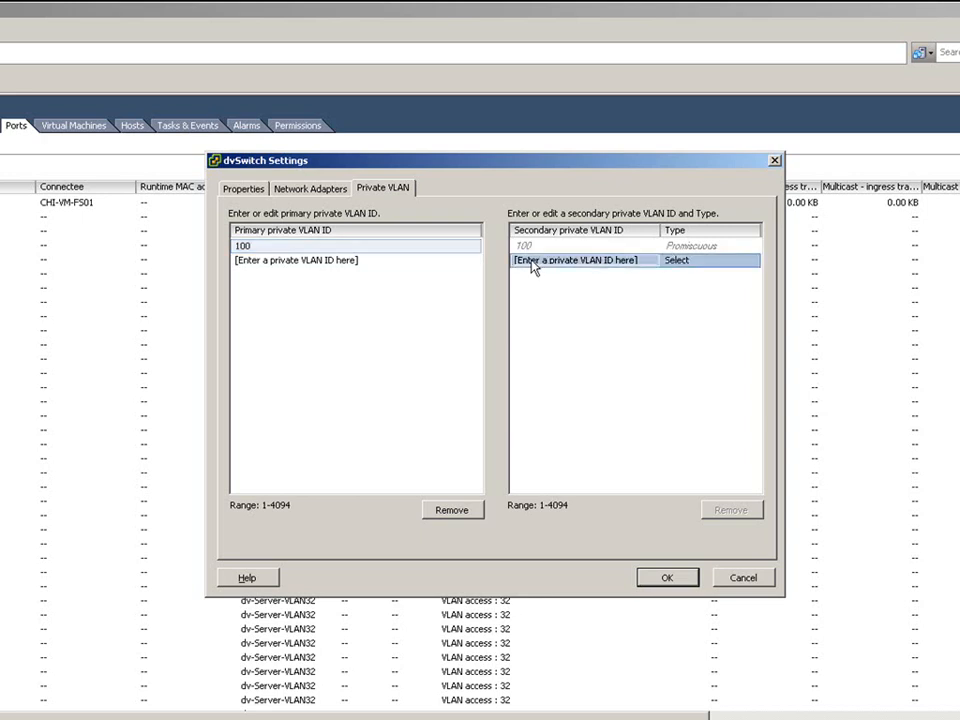
click(537, 265)
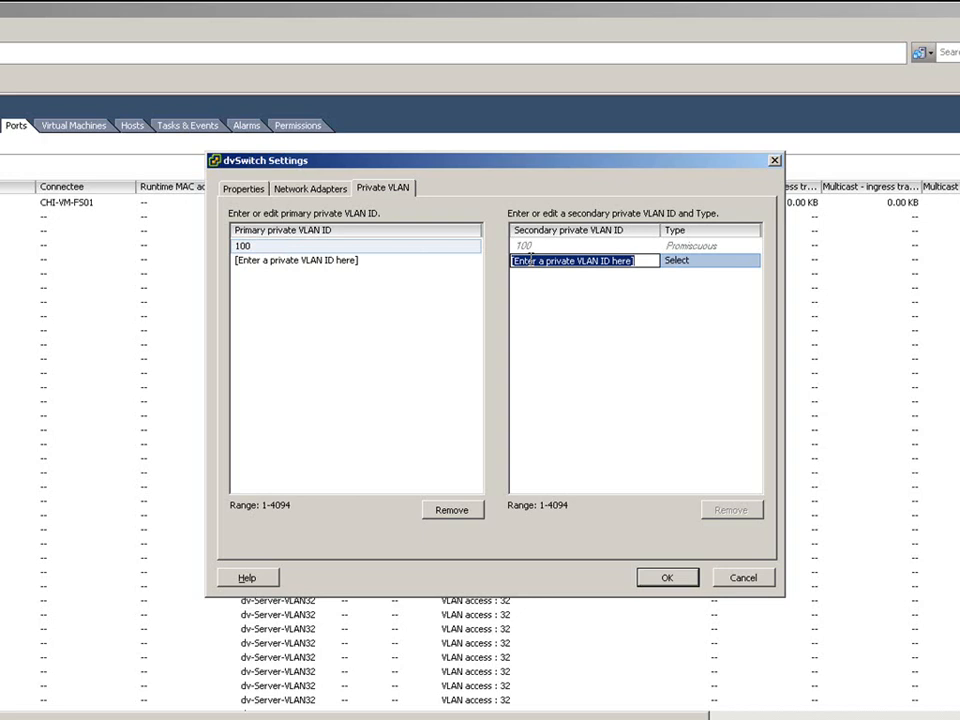
text(102)
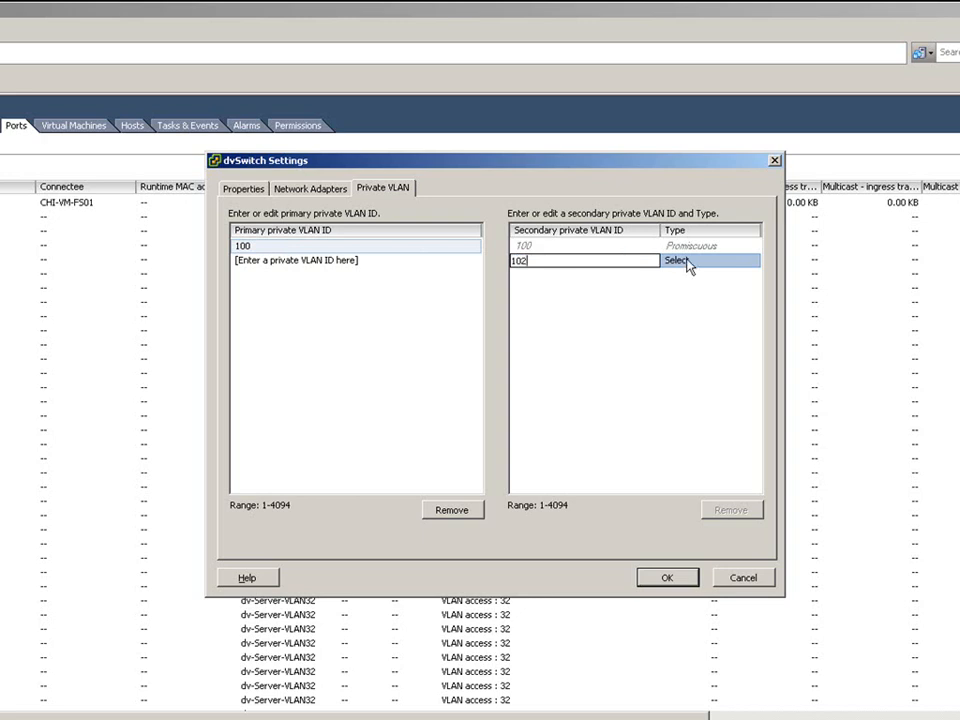
click(690, 266)
click(751, 262)
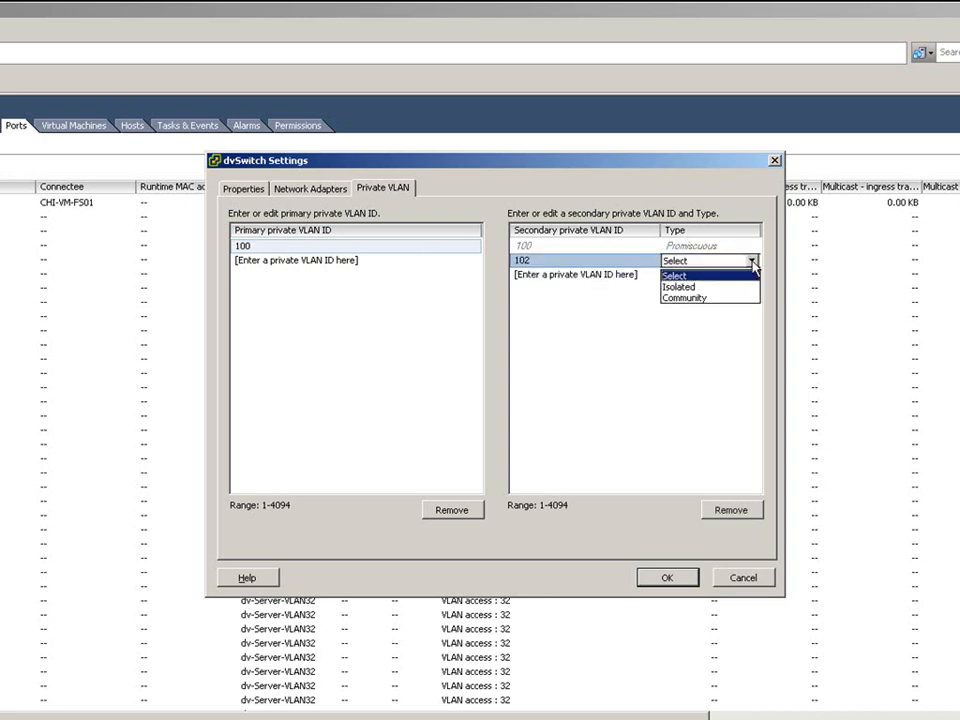
click(745, 288)
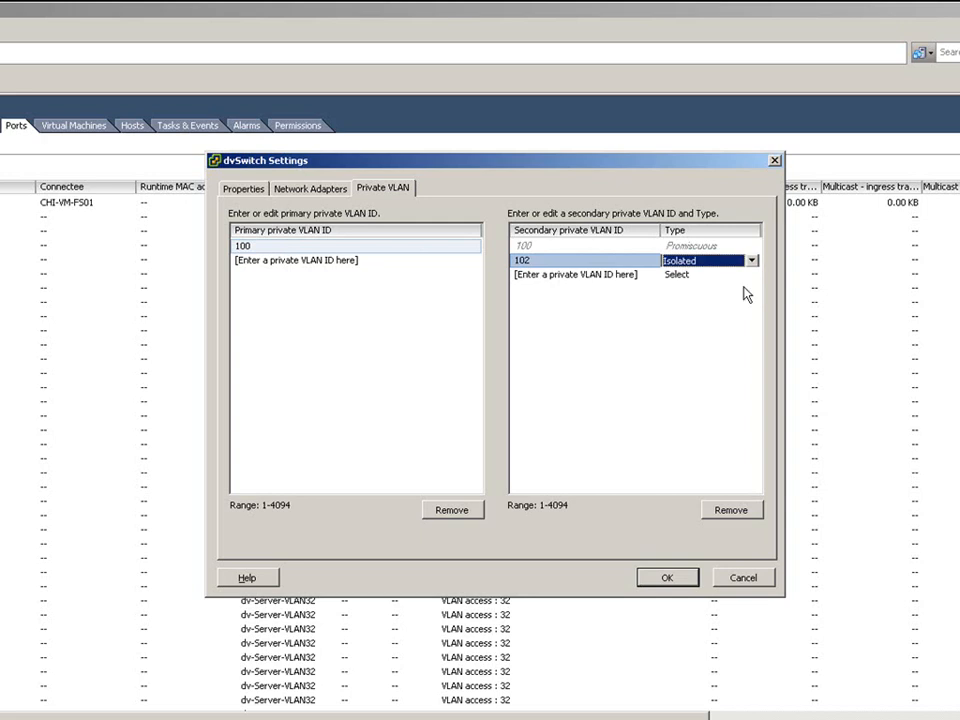
- Add secondary VLAN 103 with type Community and save the switch settings
click(541, 277)
click(541, 275)
text(103)
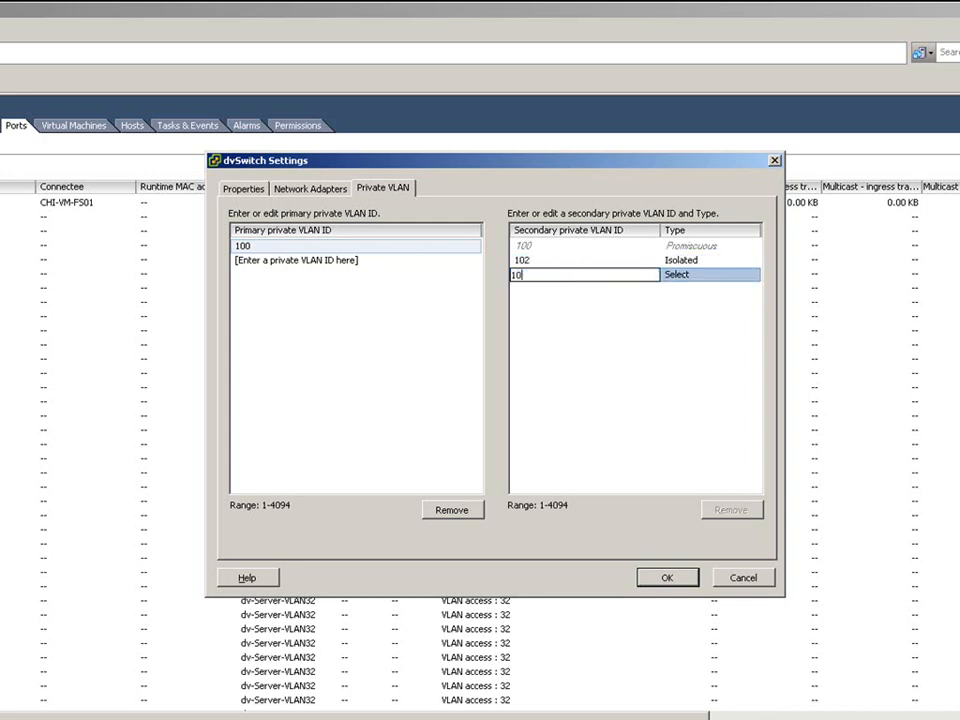
click(720, 280)
click(752, 276)
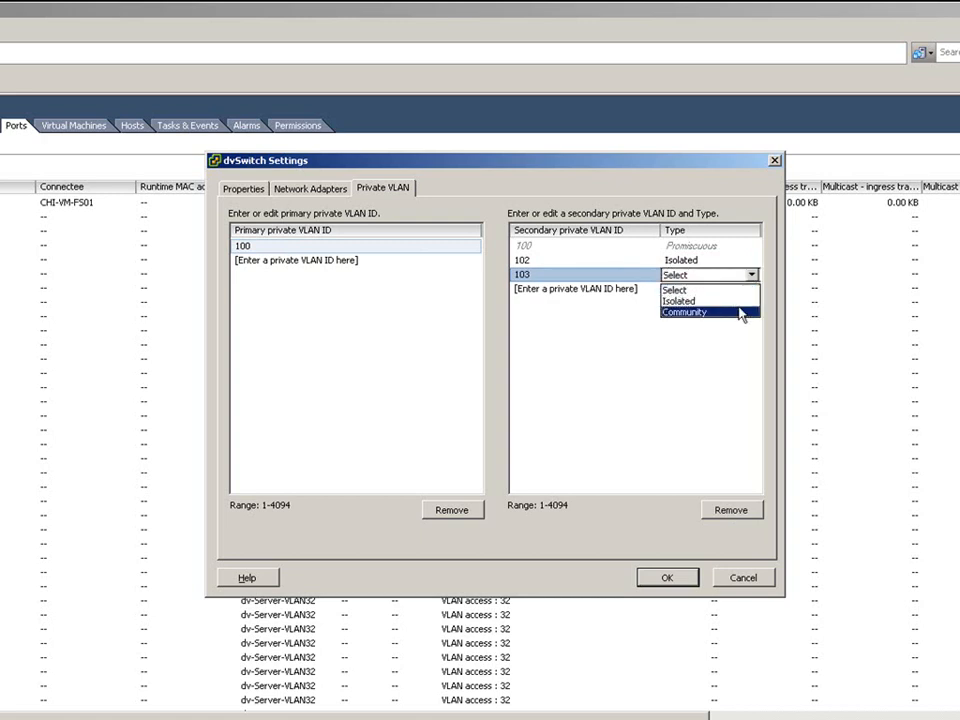
click(741, 313)
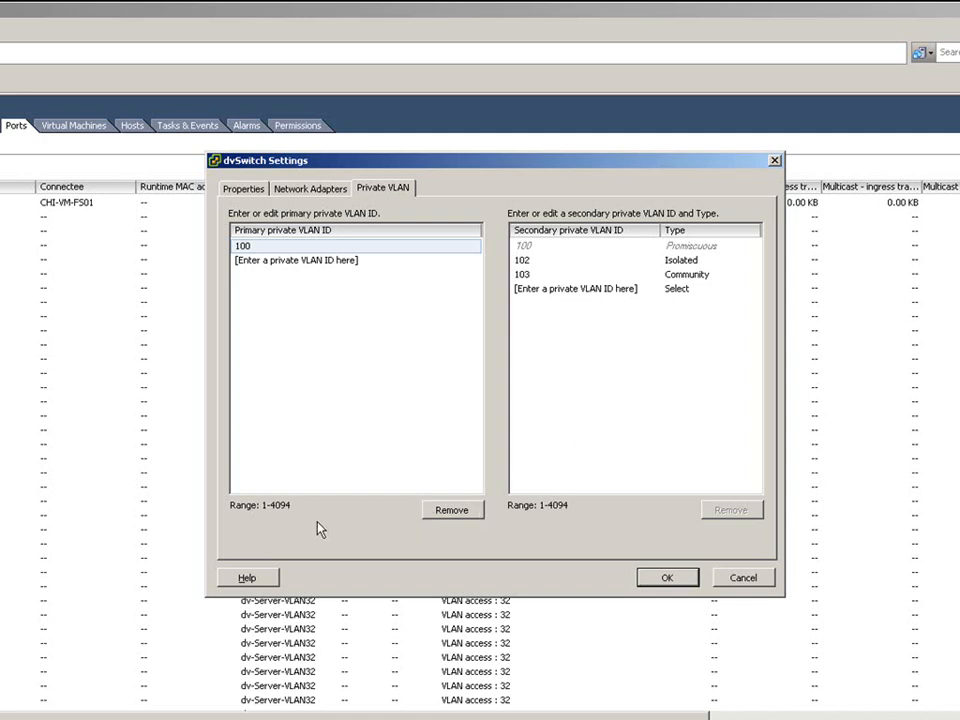
click(664, 579)
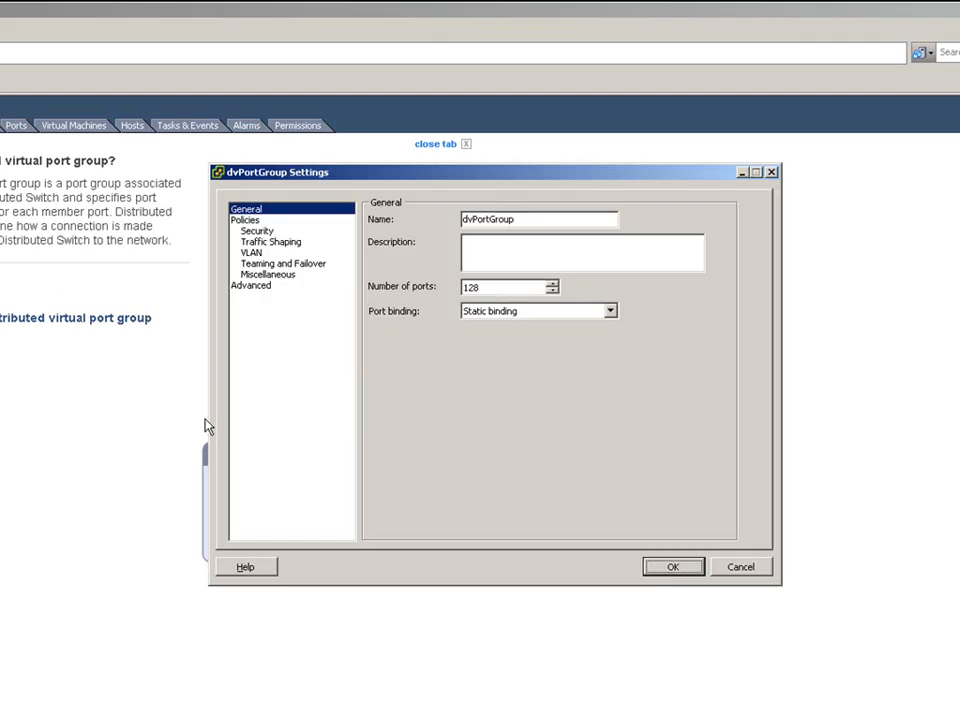
- Set the port group's VLAN type to Private VLAN, entry Community (100, 103), and apply
click(251, 253)
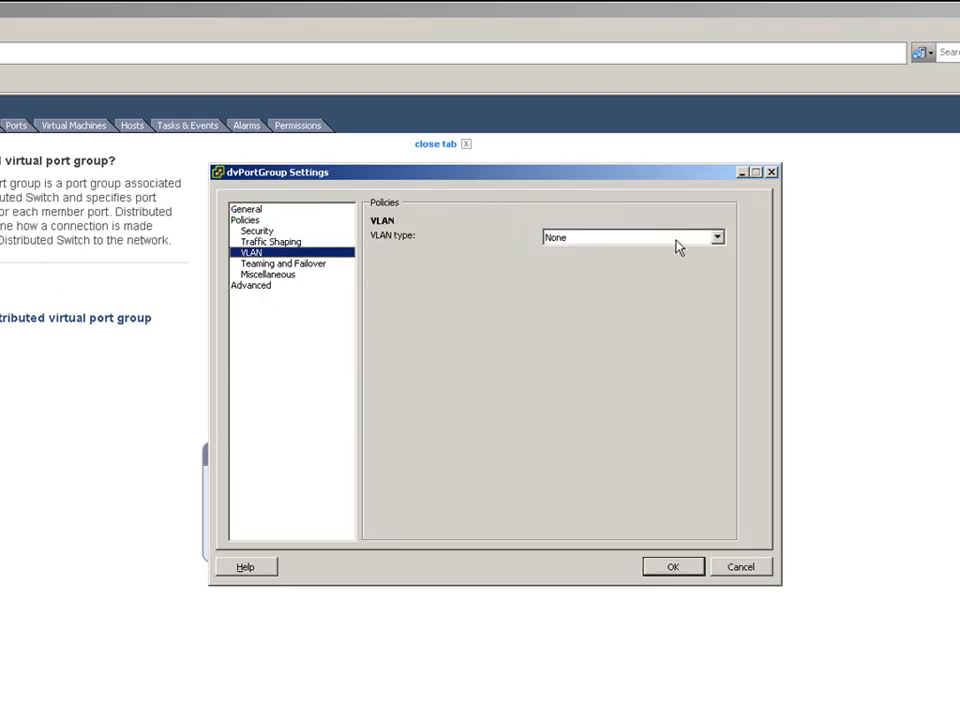
click(720, 239)
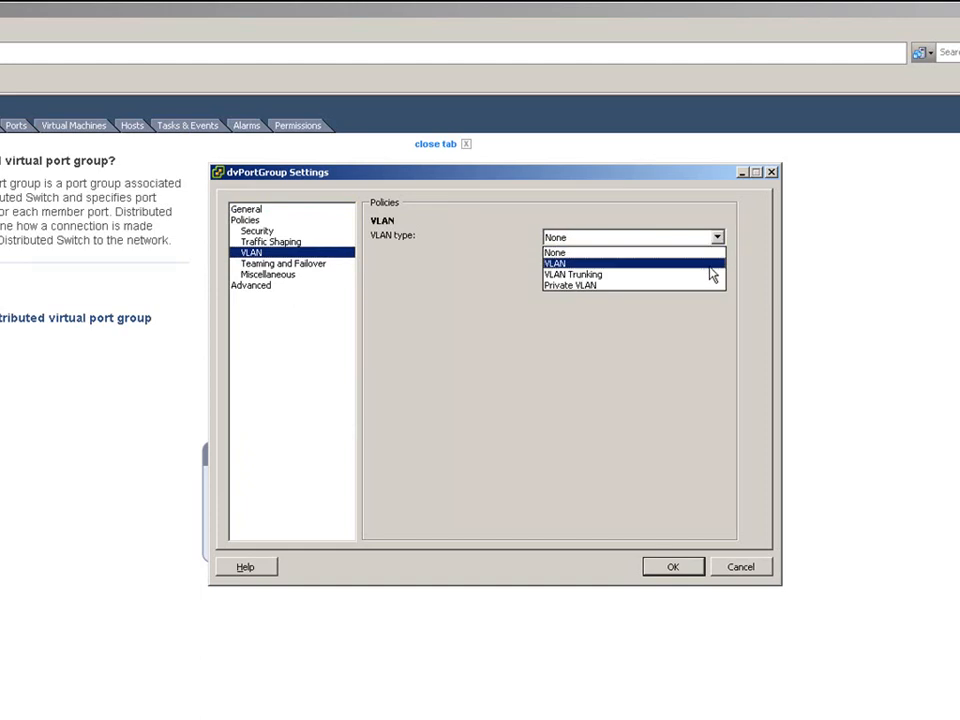
click(718, 286)
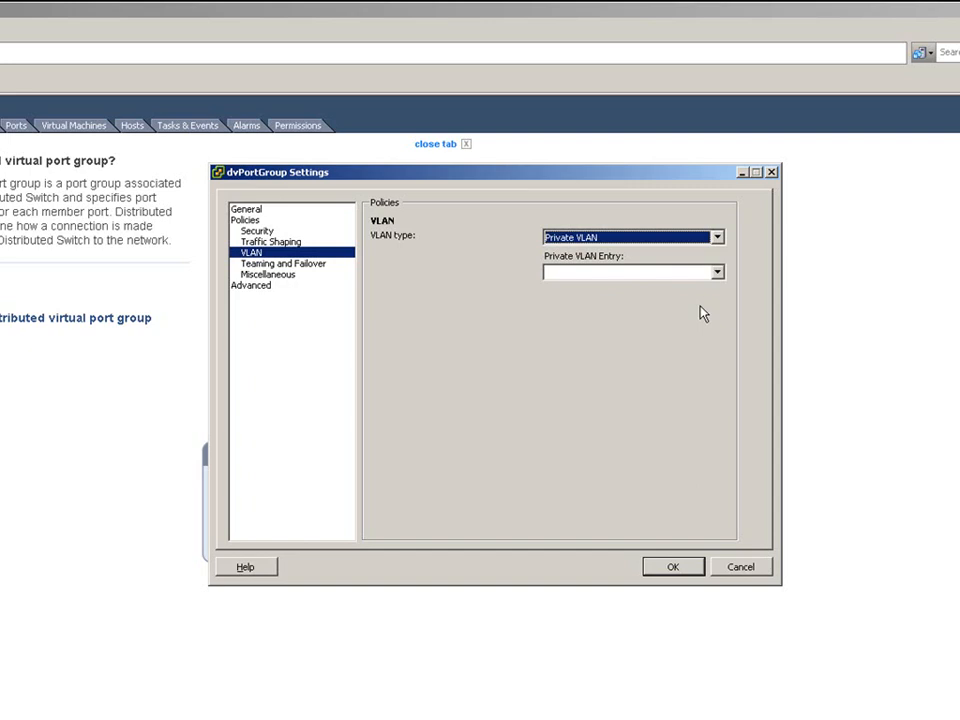
click(717, 273)
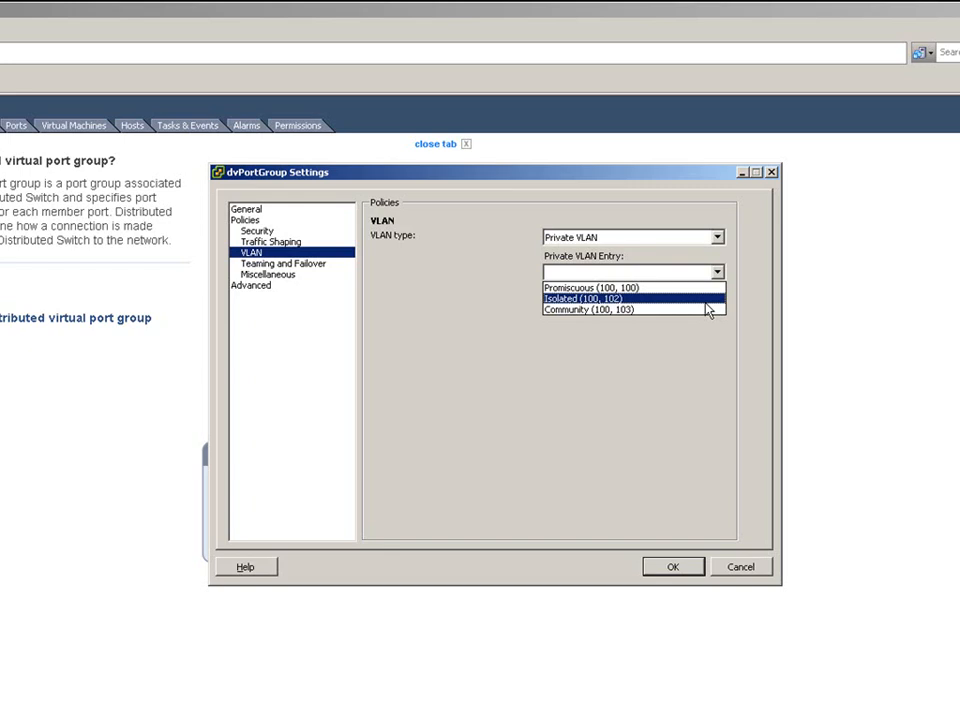
click(695, 310)
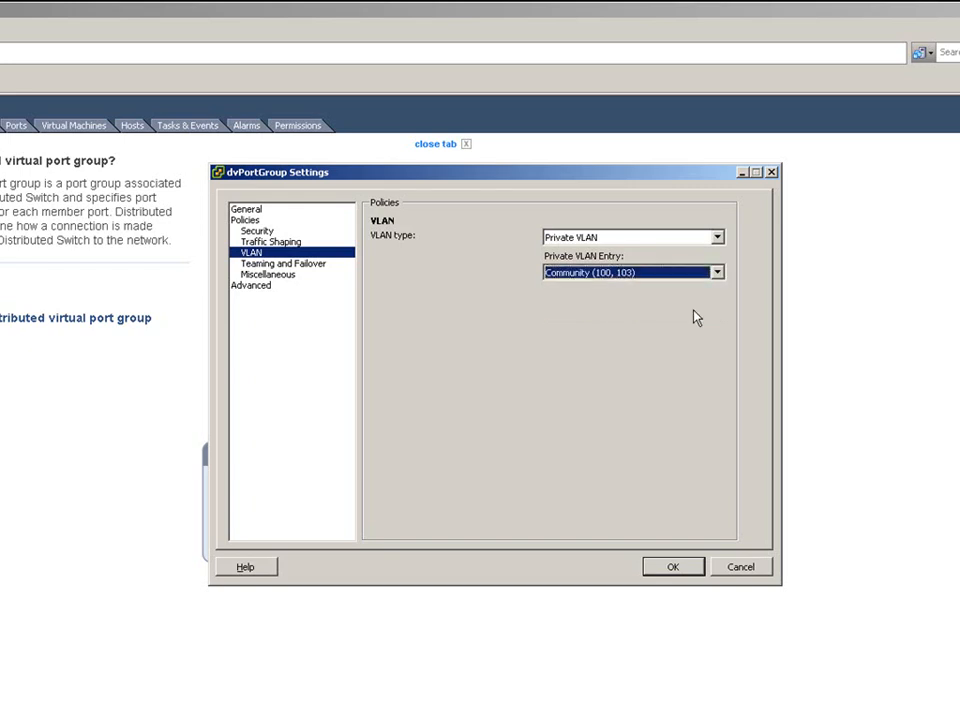
click(670, 569)
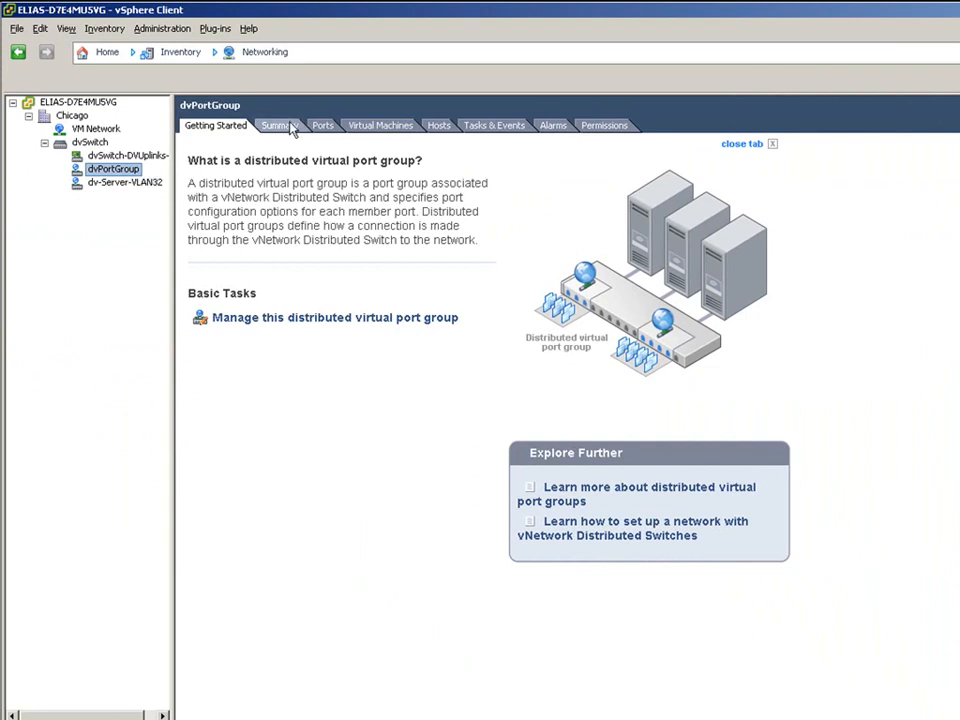
- Refresh the dvPortGroup port list so every port shows Private VLAN Community (100, 103)
click(322, 126)
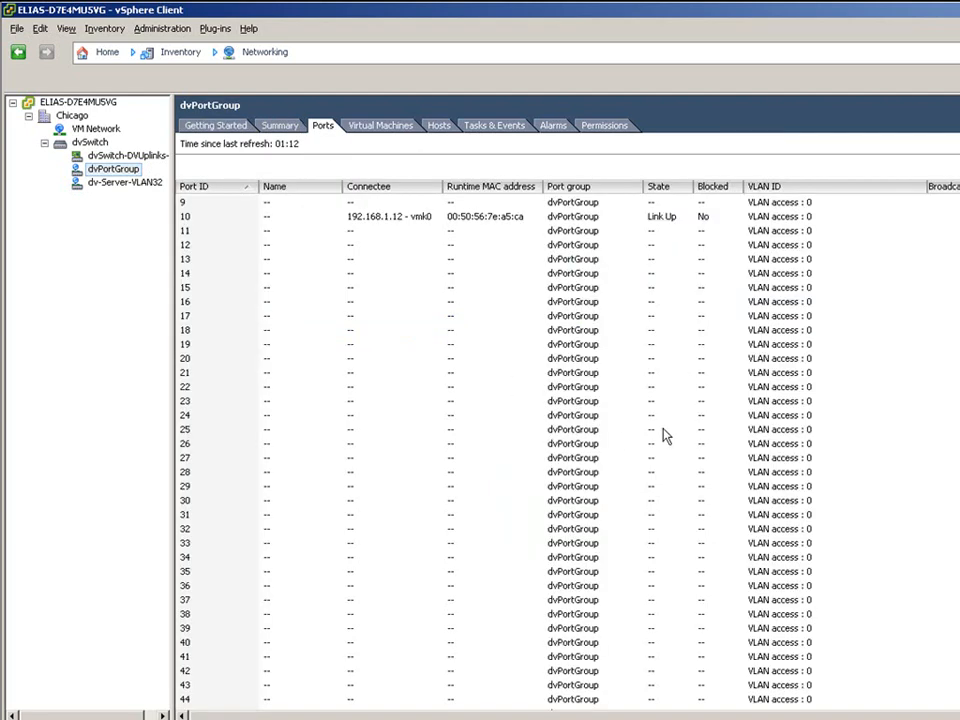
click(760, 417)
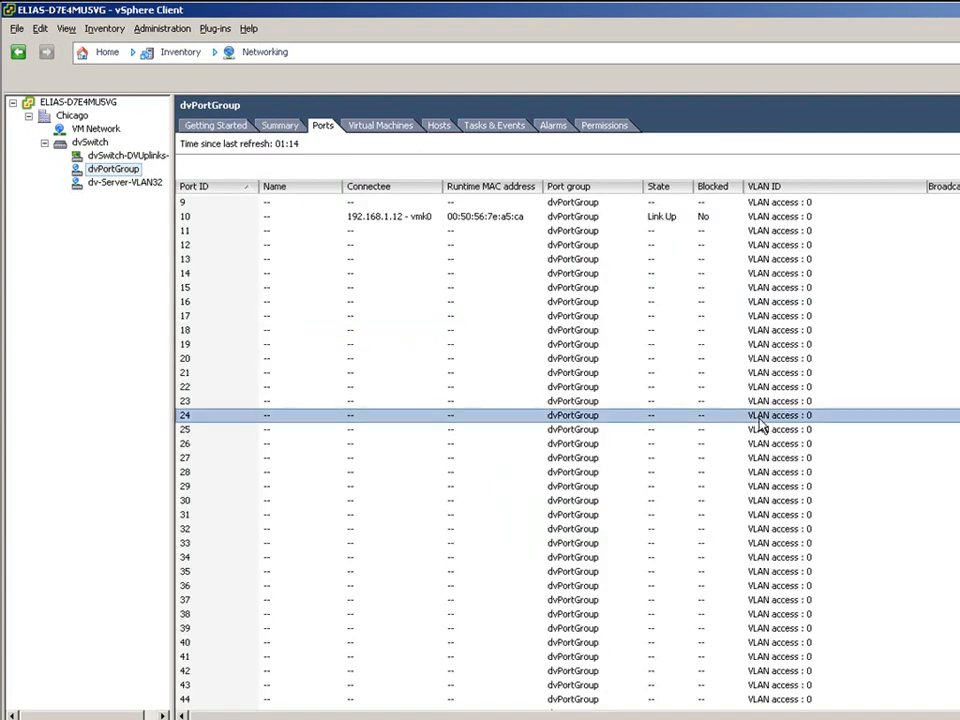
key(F5)
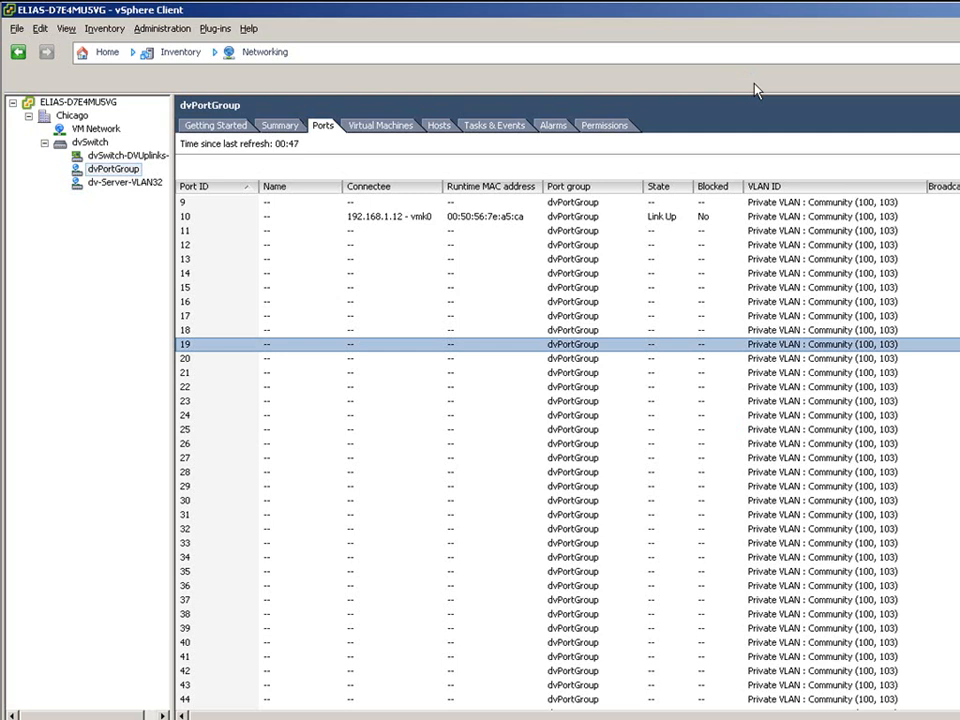
right_click(745, 345)
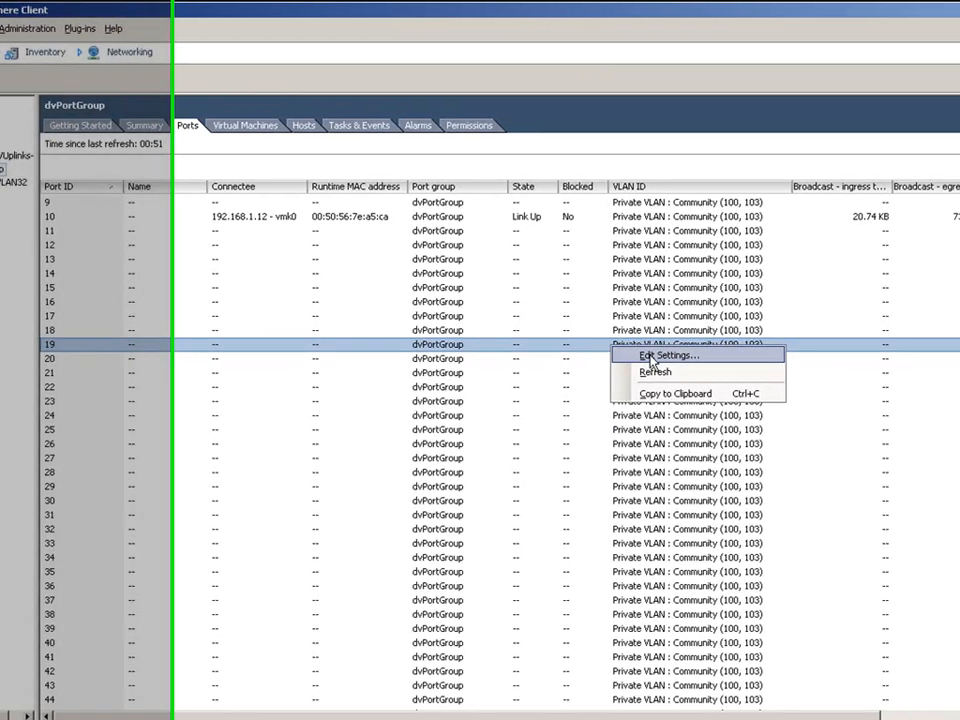
click(795, 356)
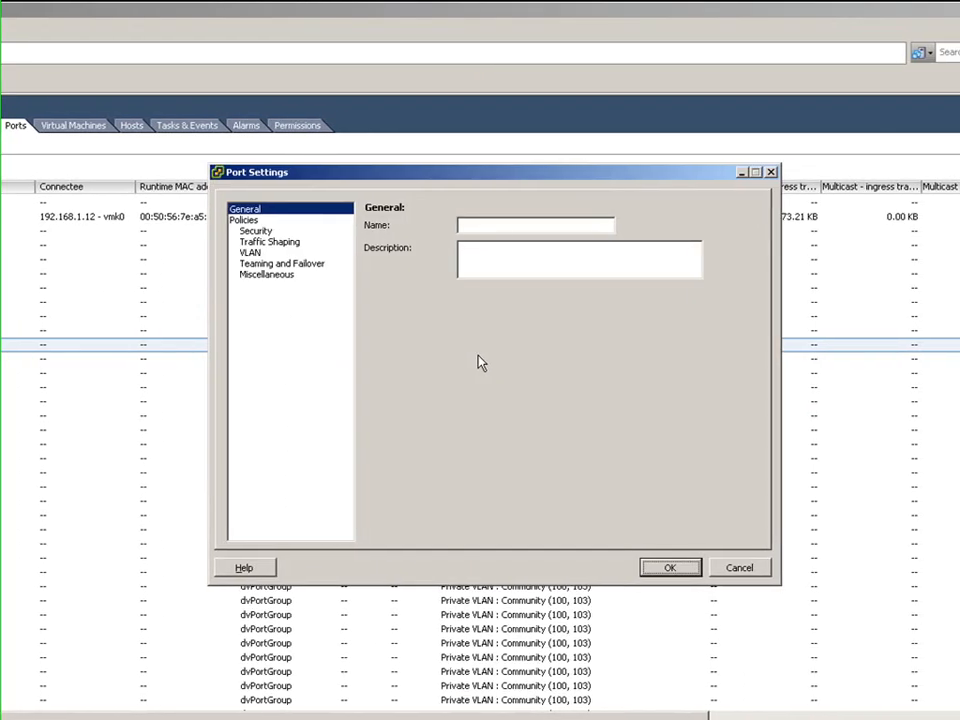
click(242, 253)
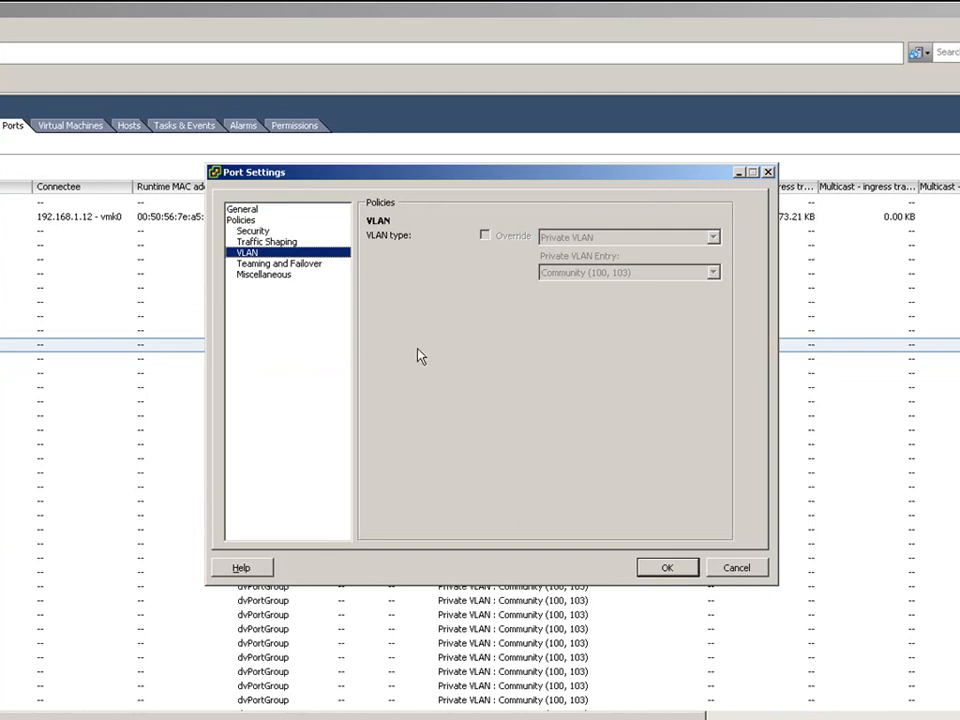
click(244, 220)
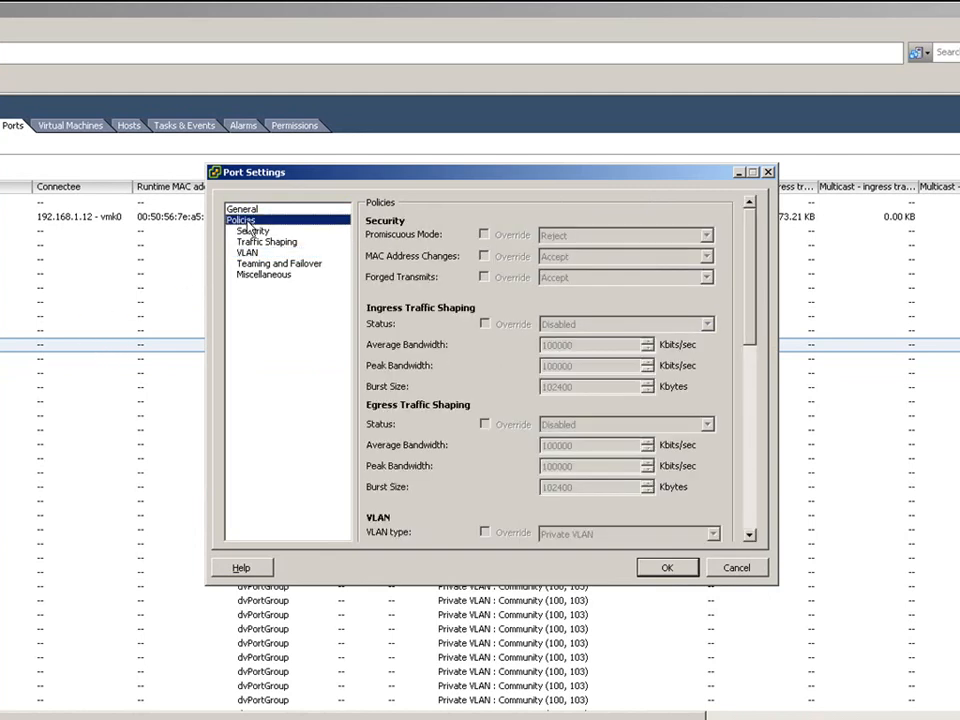
click(252, 231)
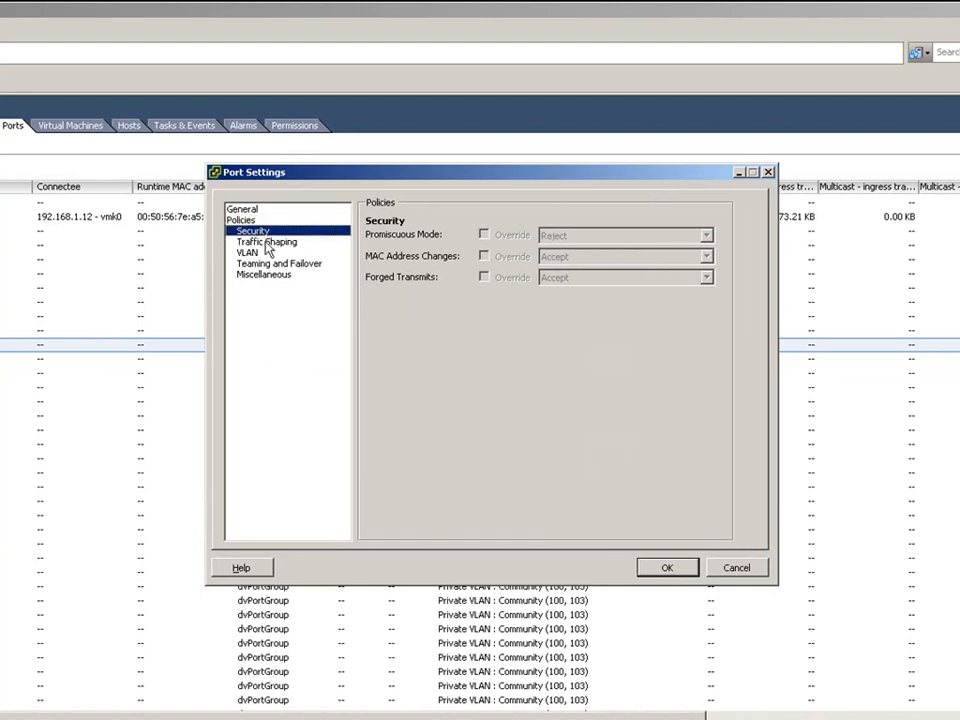
click(256, 275)
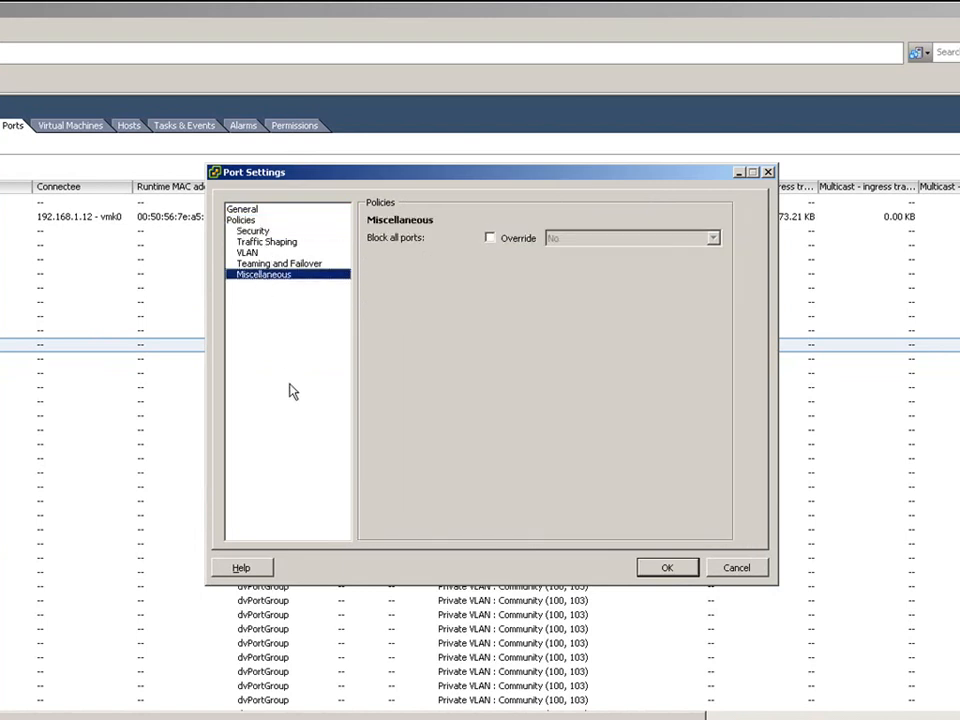
click(299, 266)
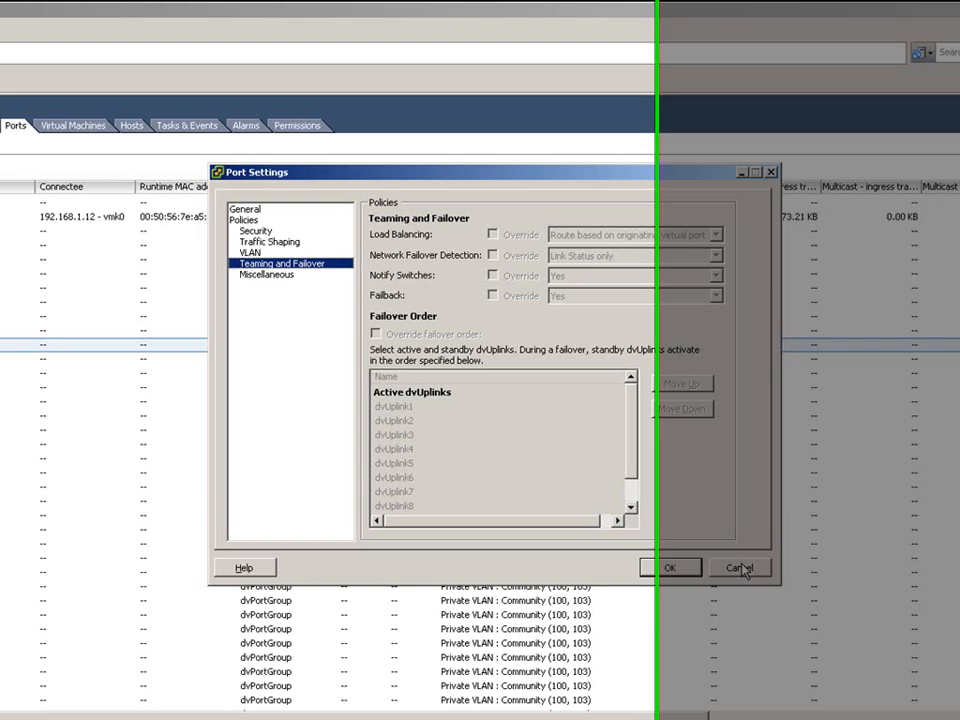
click(741, 569)
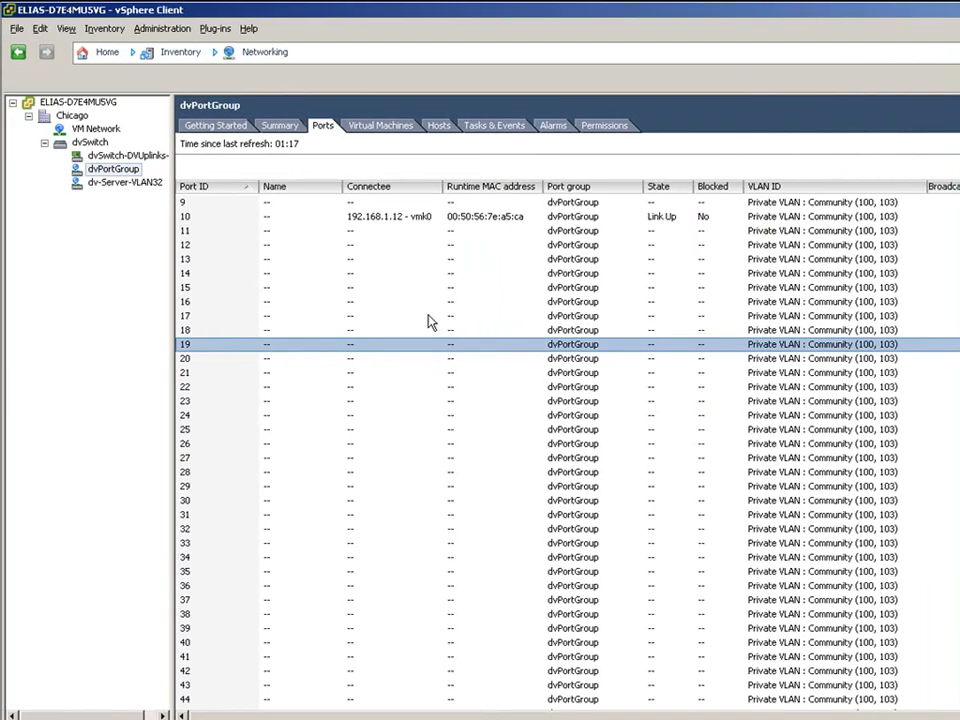
- Enable Override port policies, allowing per-port VLAN, Block Port and Traffic Shaping overrides
right_click(115, 174)
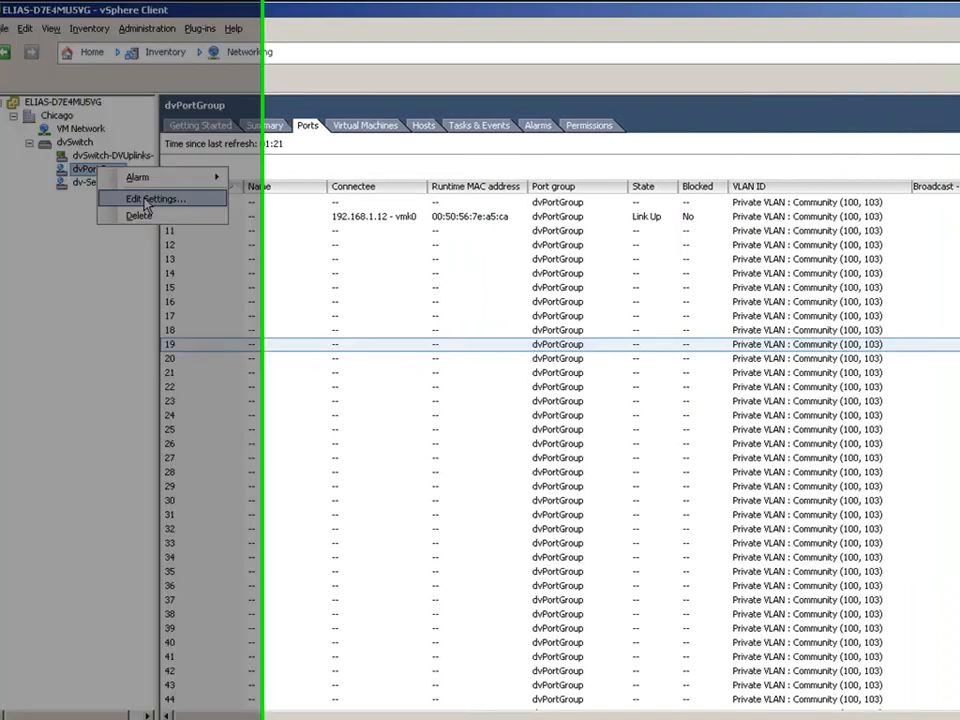
click(146, 200)
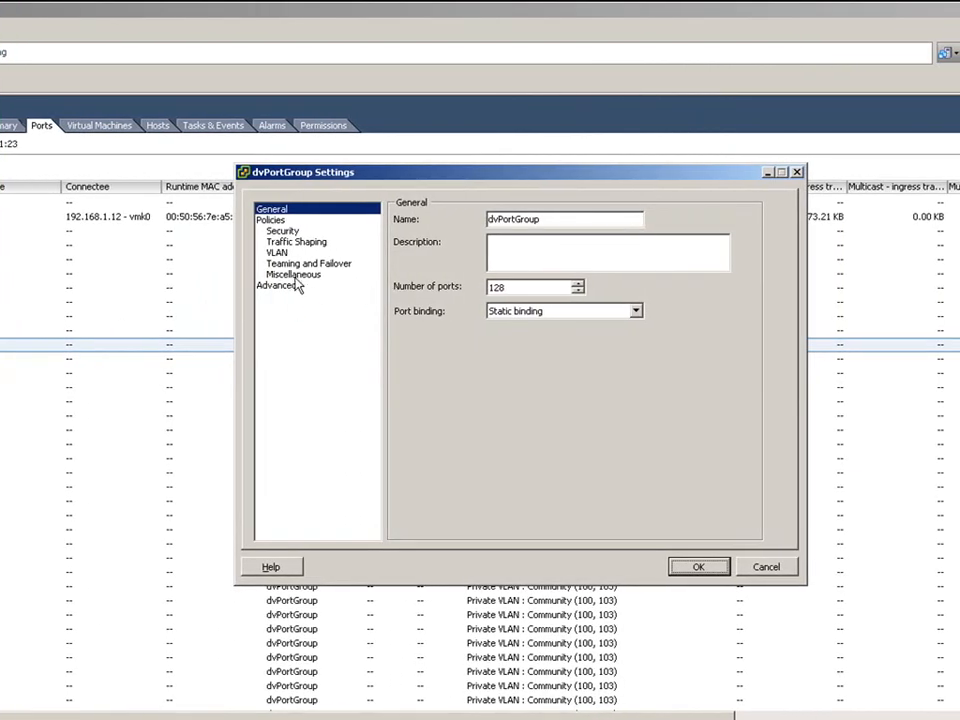
click(297, 286)
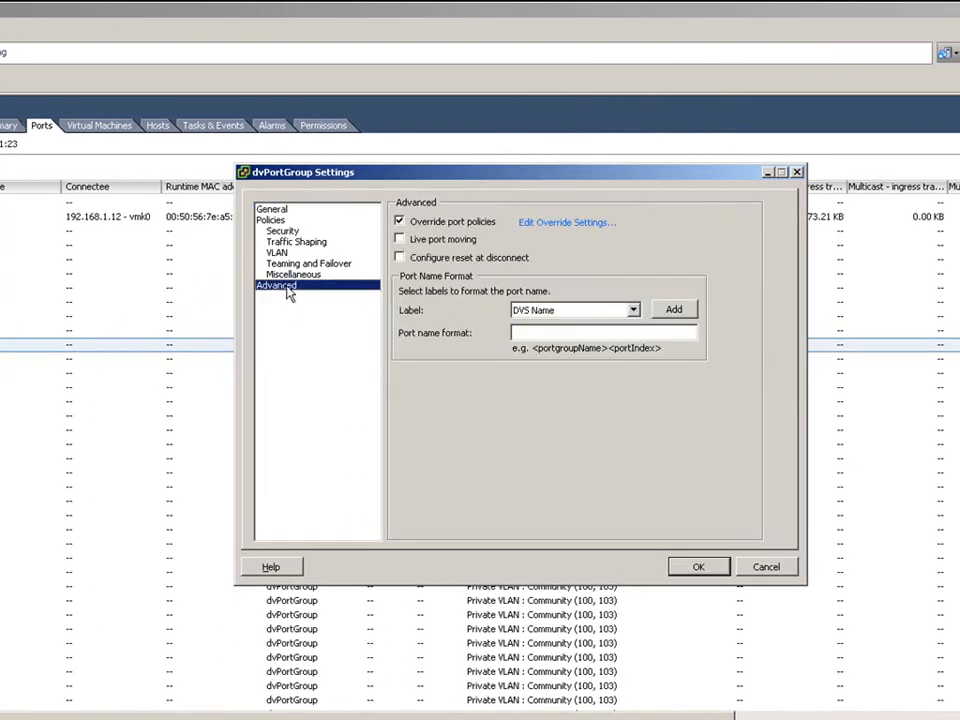
click(435, 226)
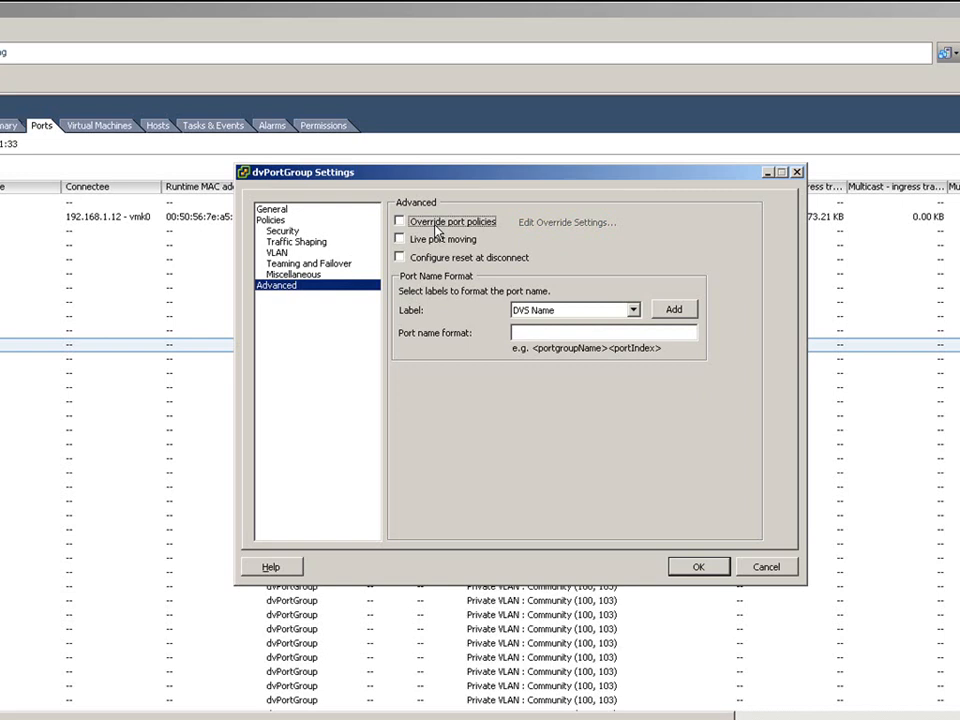
click(435, 226)
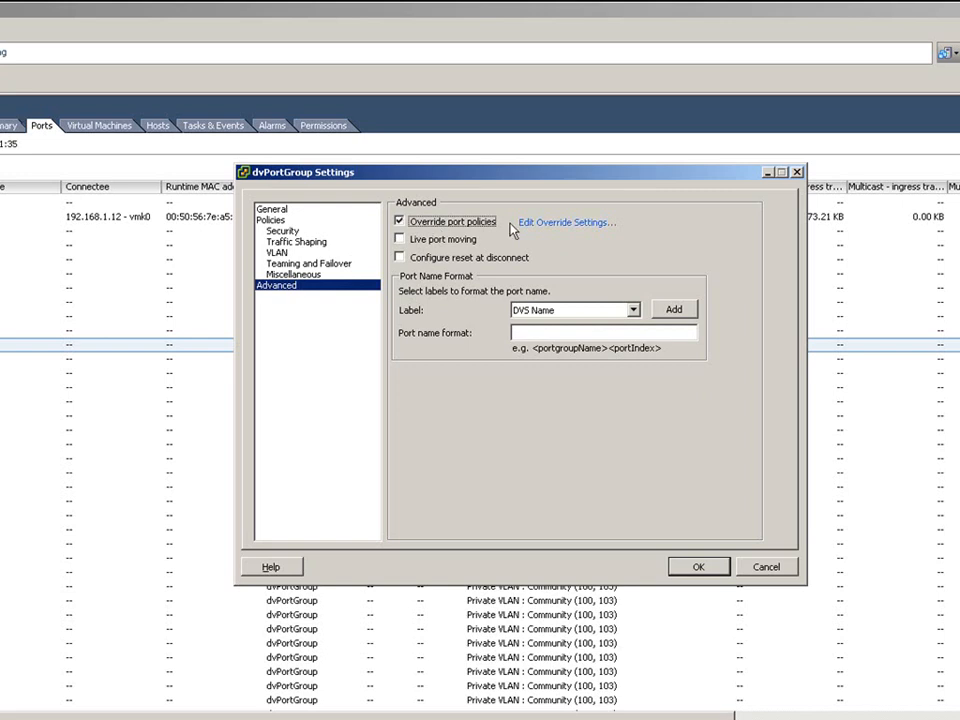
click(551, 223)
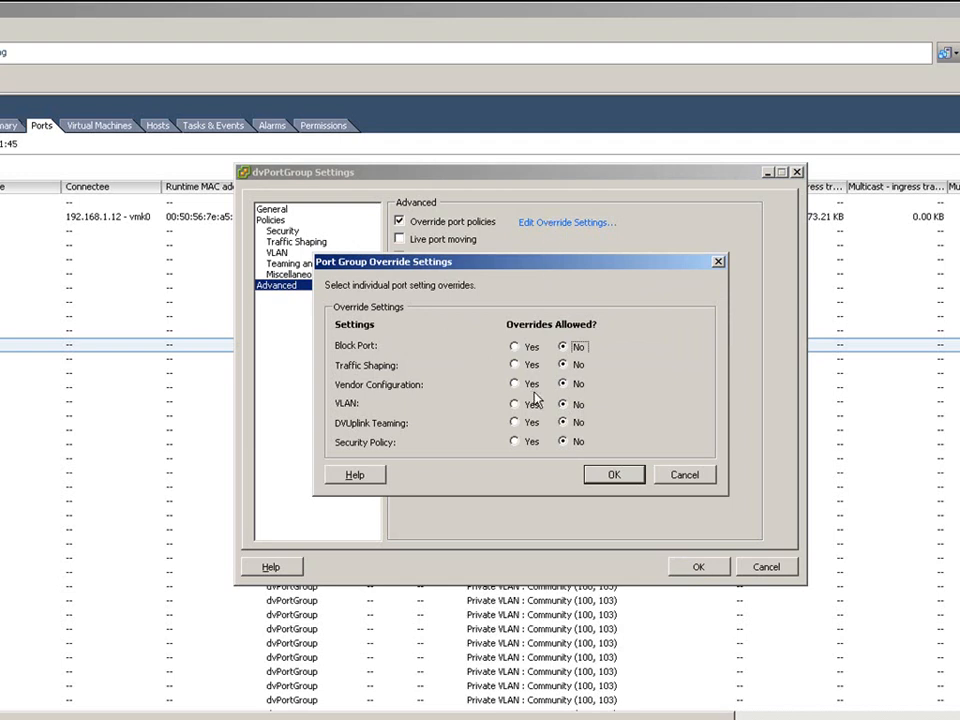
click(518, 406)
click(515, 346)
click(515, 365)
click(614, 476)
click(693, 568)
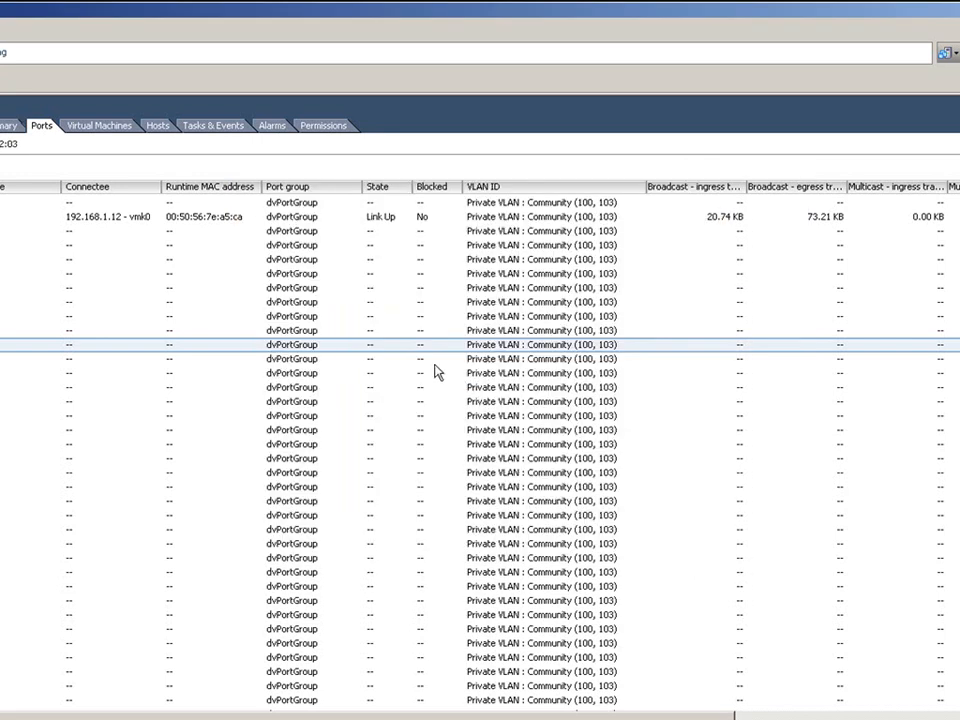
- In port 19's settings, try an ingress traffic shaping override, then remove it
right_click(330, 345)
click(360, 352)
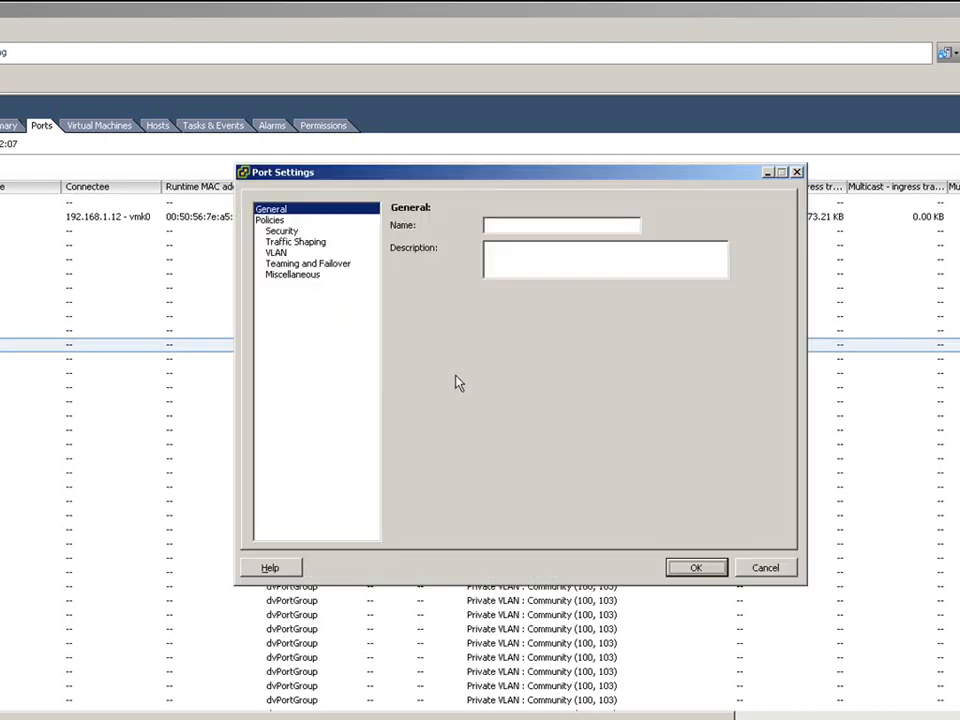
click(296, 242)
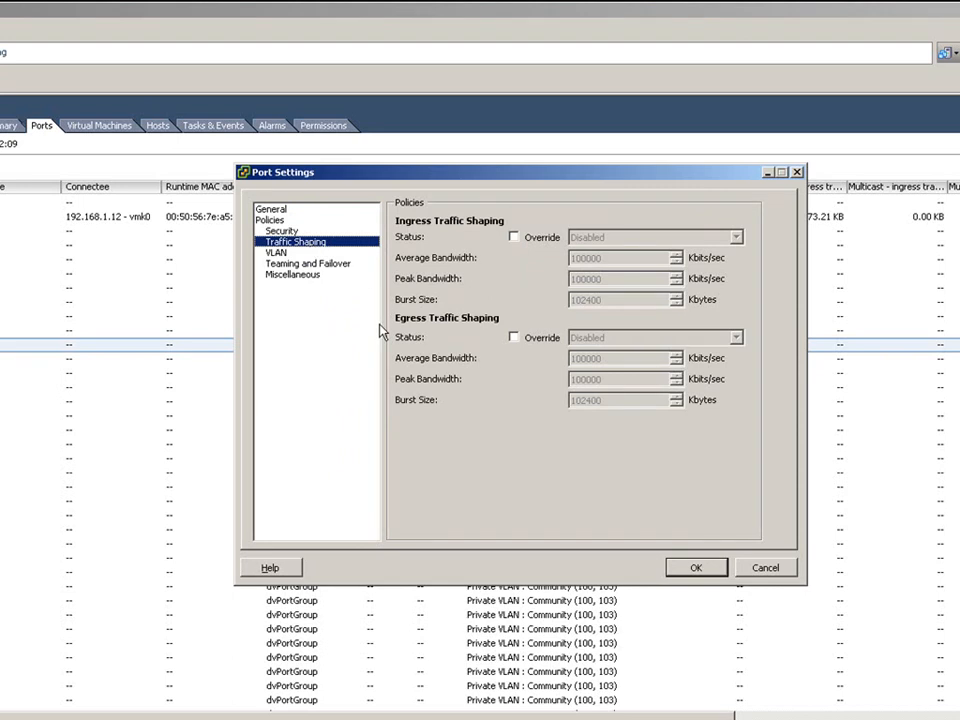
click(514, 237)
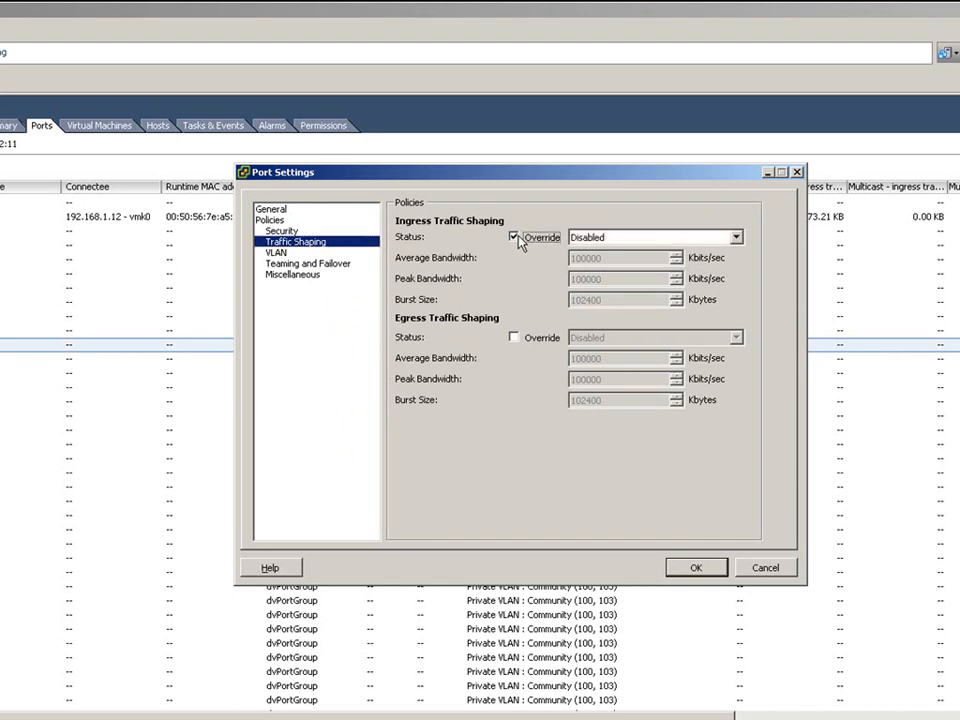
click(736, 239)
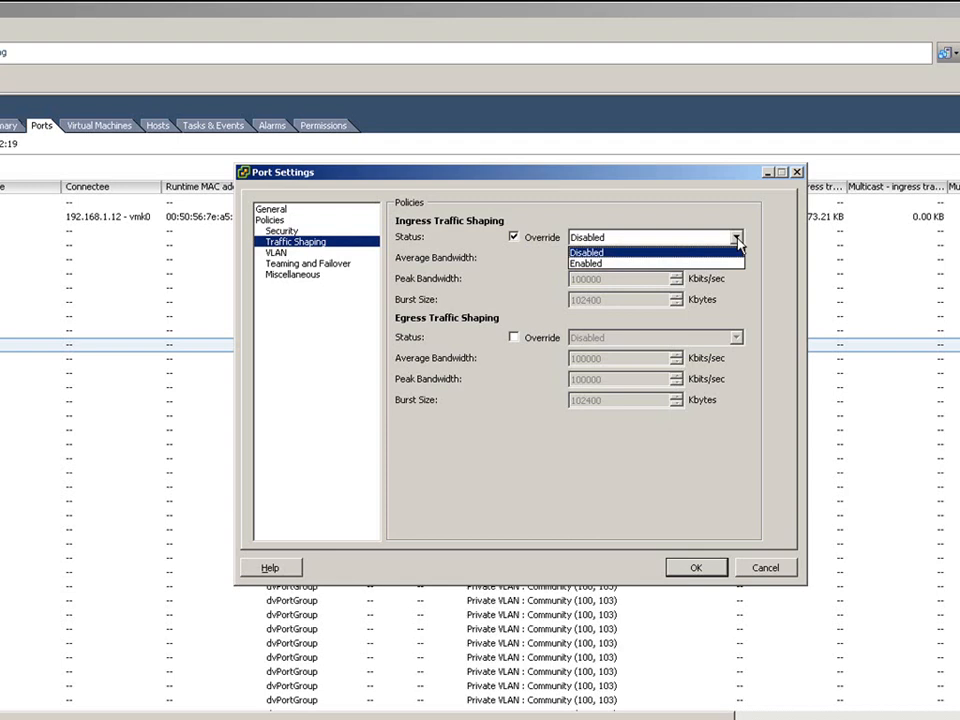
click(733, 263)
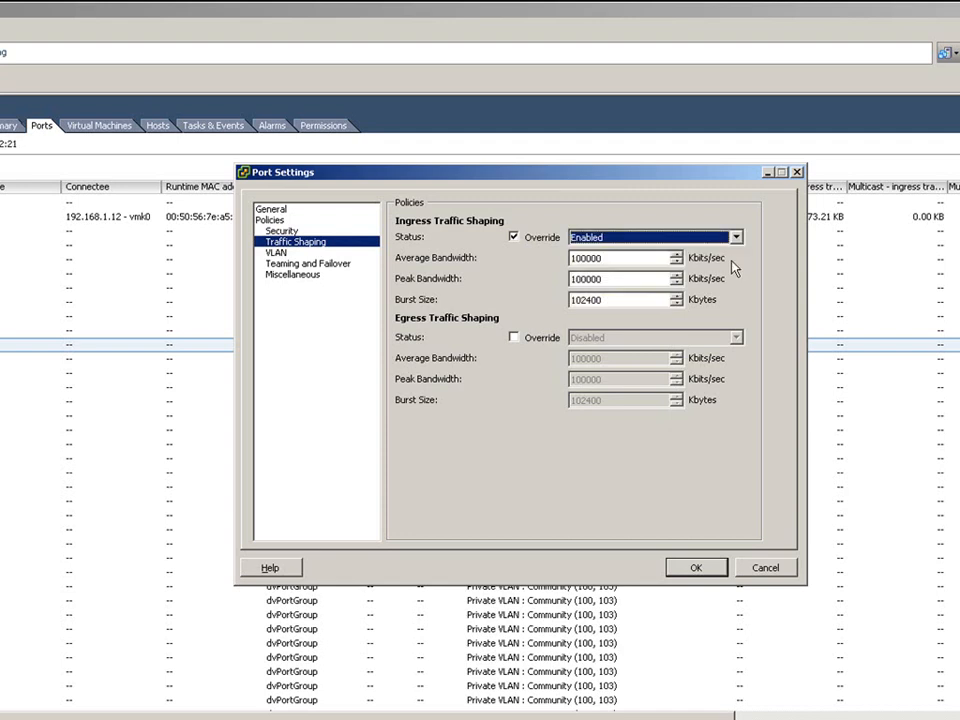
click(522, 239)
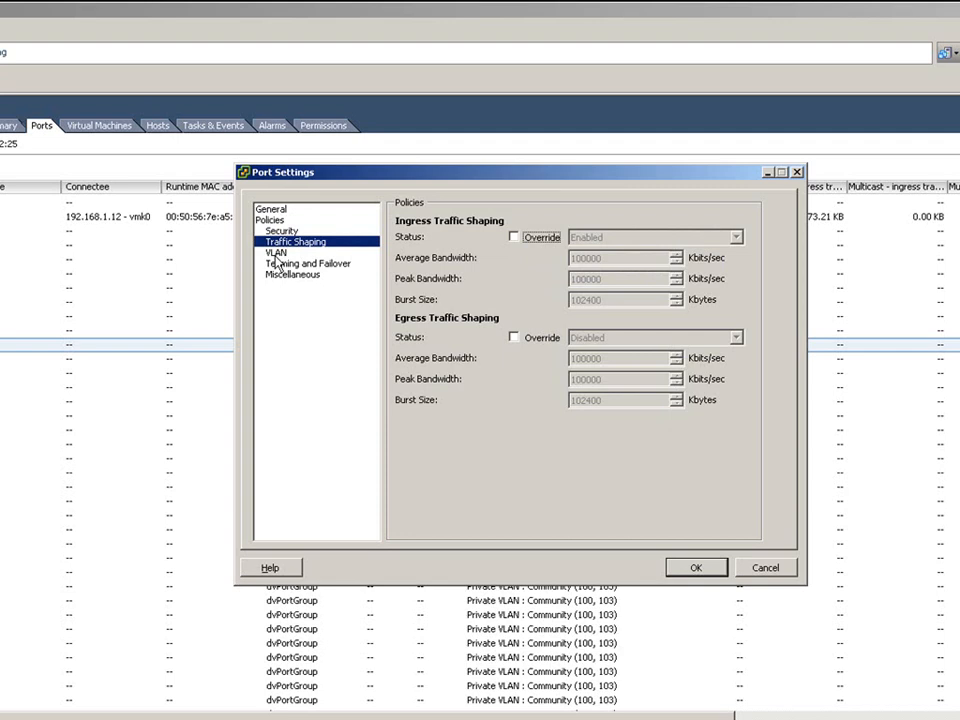
- Override port 19's VLAN with private VLAN entry Isolated (100, 102) and apply
click(276, 252)
click(523, 234)
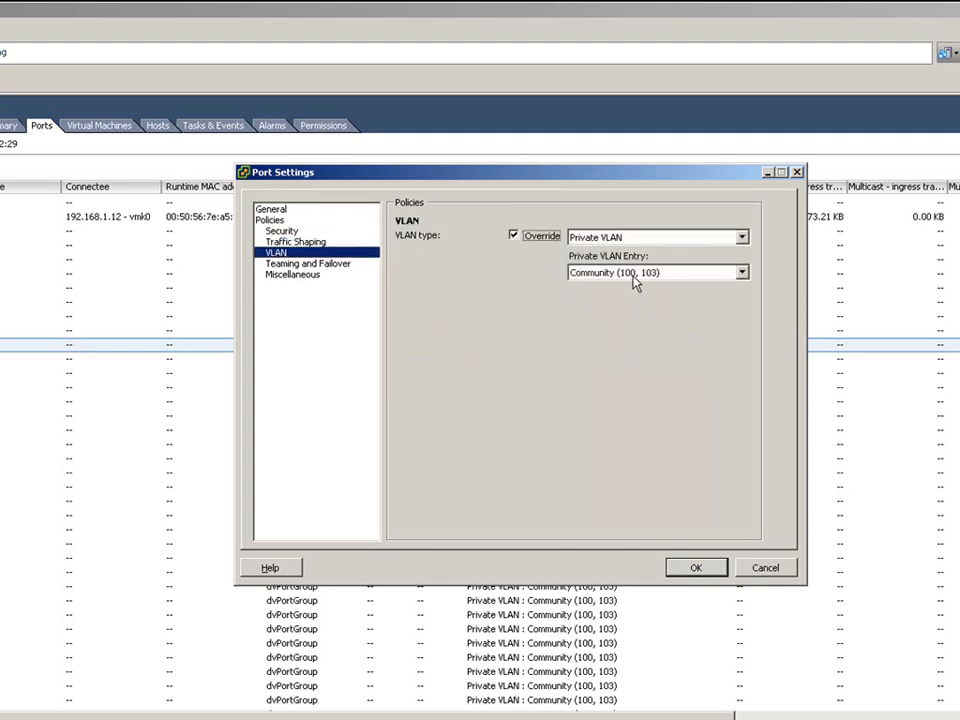
click(744, 273)
click(731, 298)
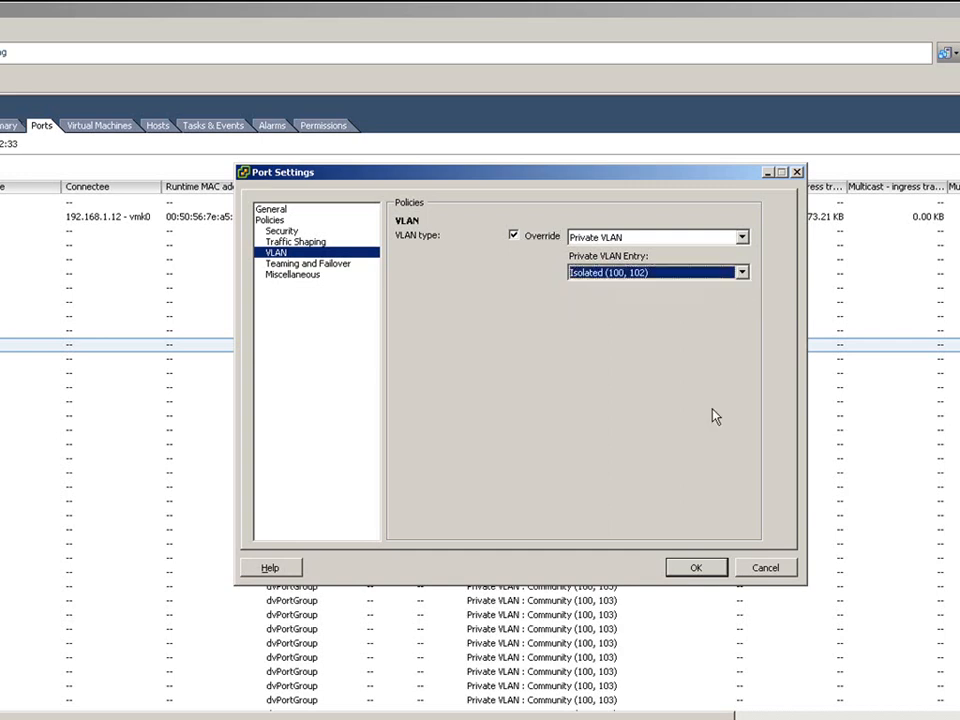
click(692, 568)
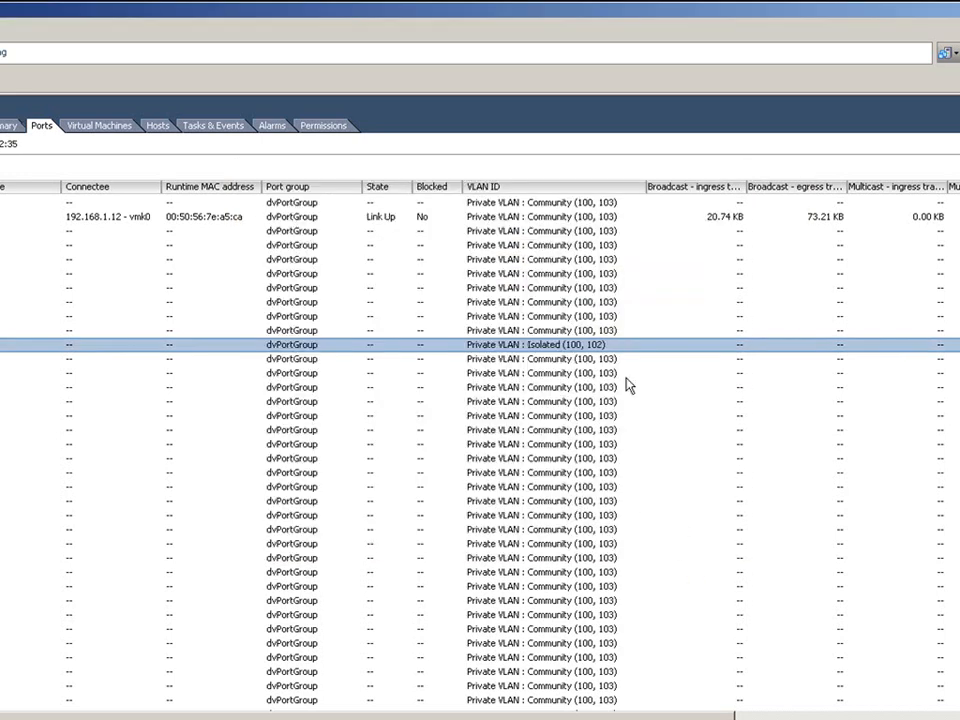
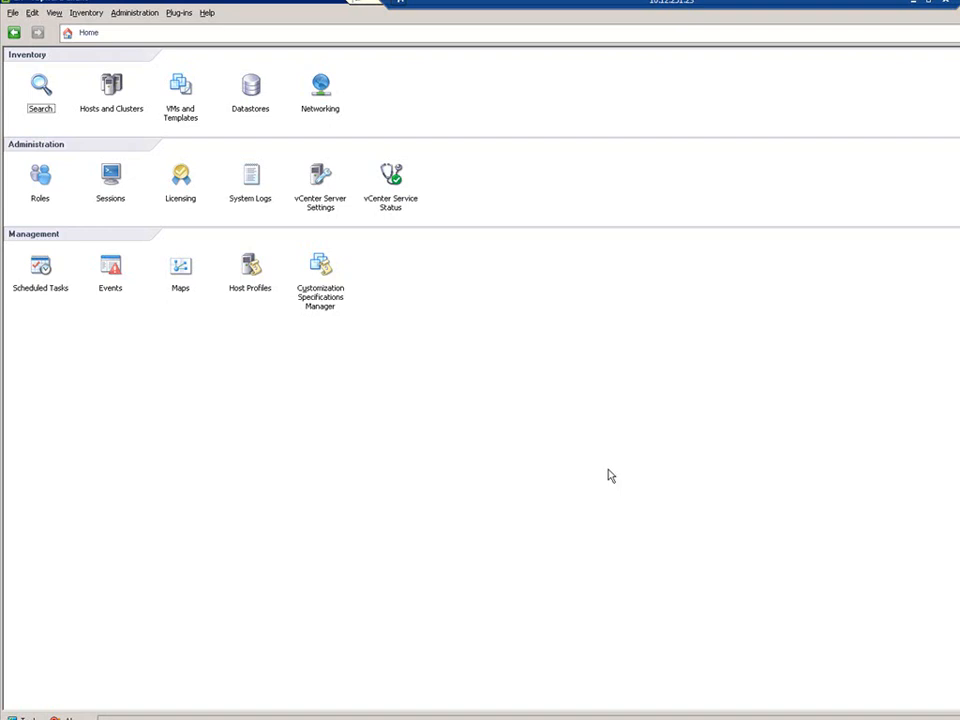
- Start the Deploy OVF Template wizard with the Nexus1000v OVF file and accept the Cisco EULA
click(13, 14)
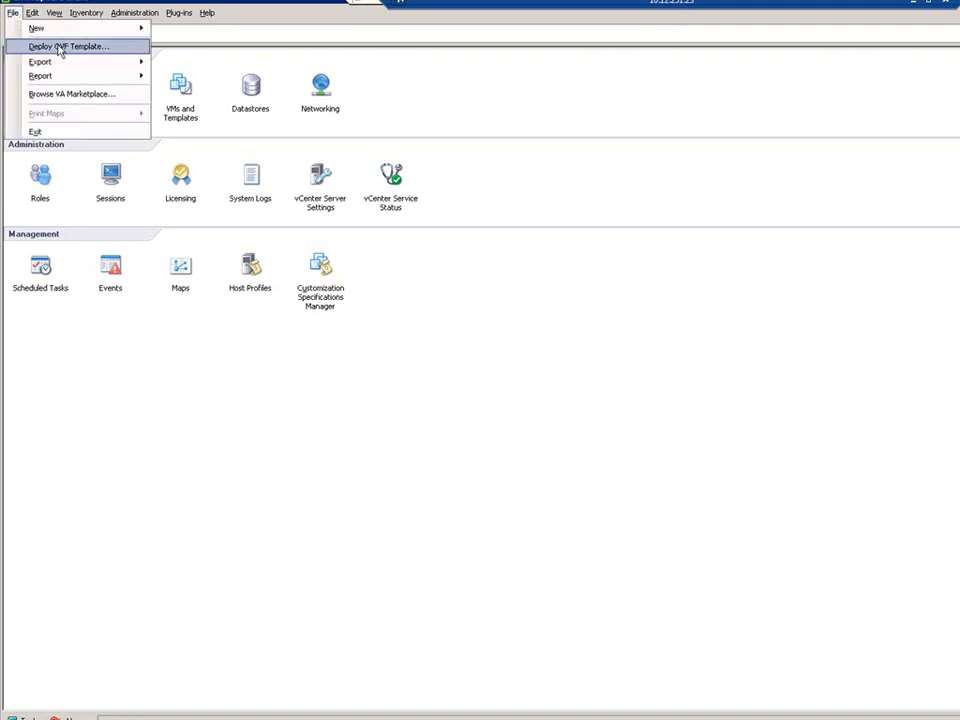
click(95, 48)
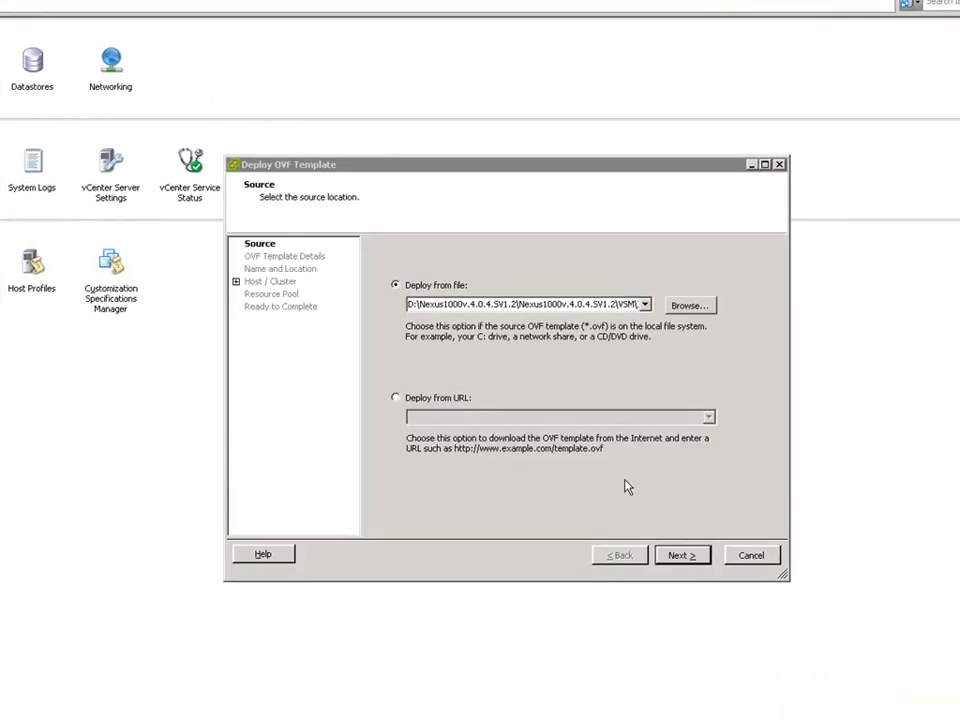
click(681, 556)
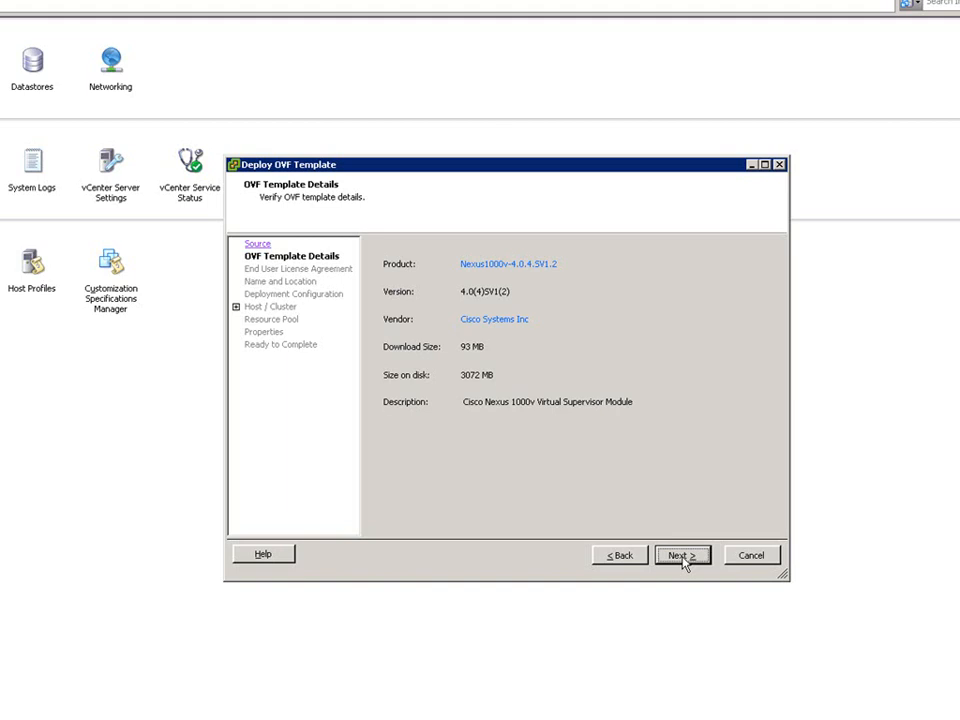
click(683, 559)
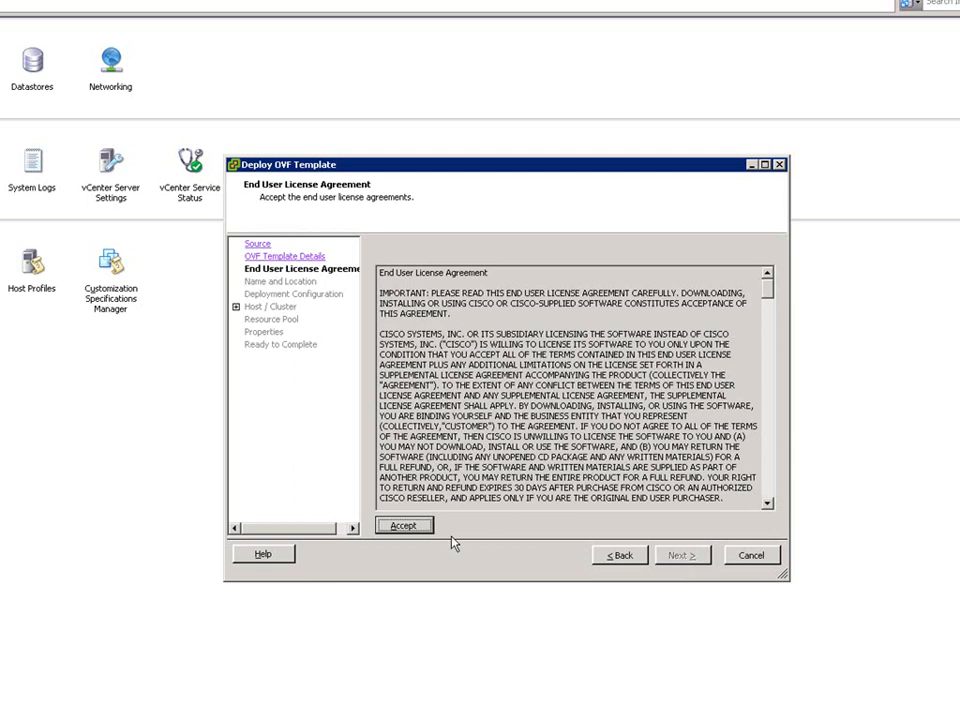
click(415, 533)
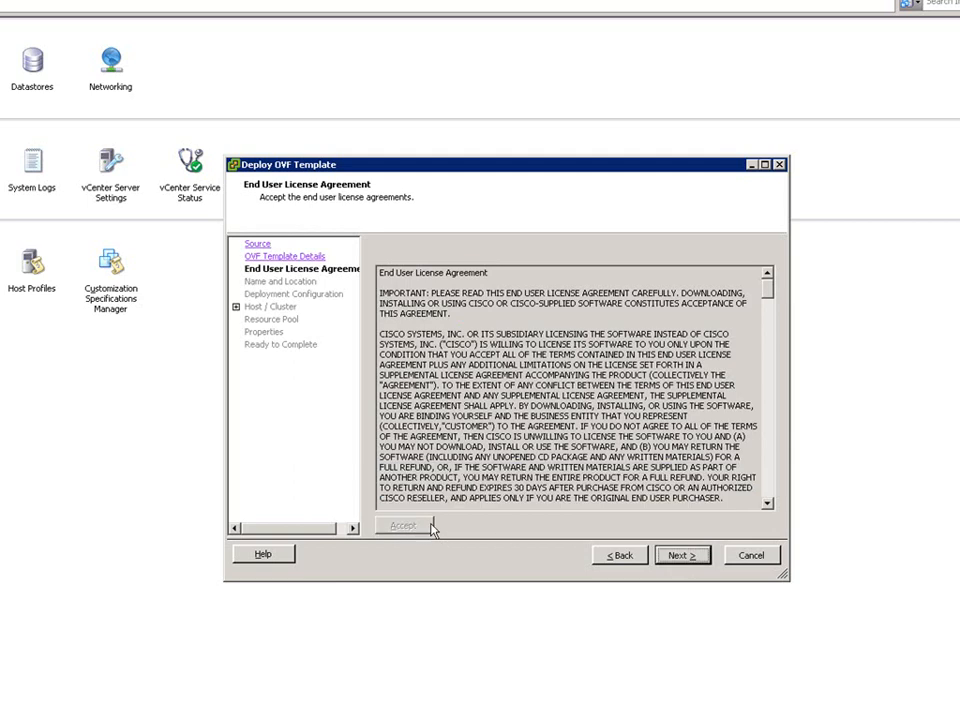
click(679, 557)
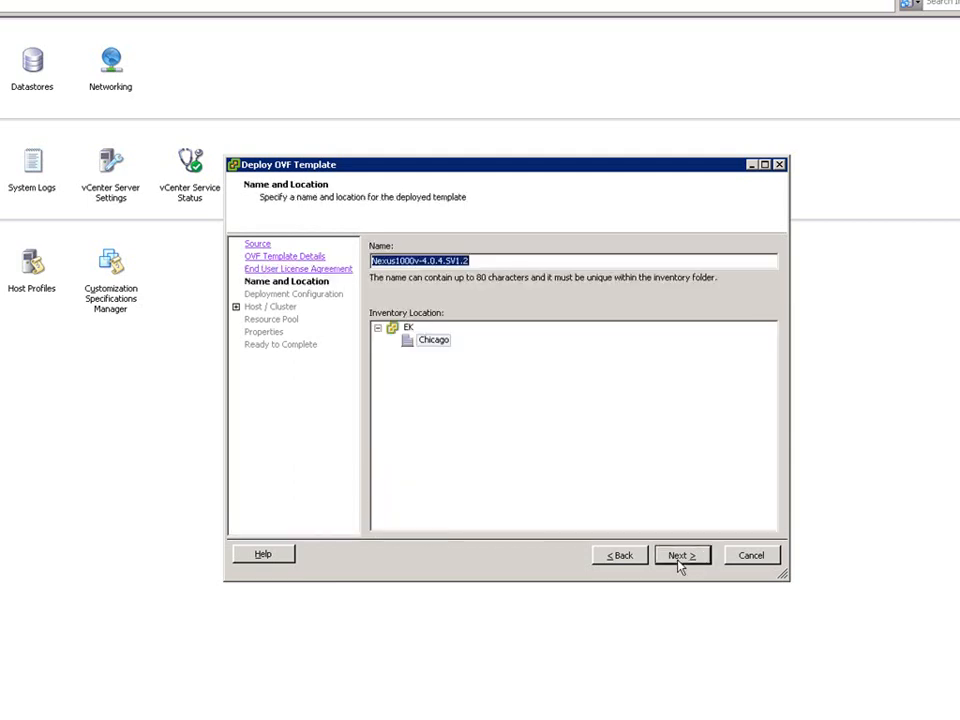
- Trim the version suffix so the VSM is named Nexus1000v
key(End)
key(Left)
key(Left)
key(Left)
key(Left)
key(Left)
key(Left)
key(Left)
key(Left)
key(Left)
key(Left)
key(Left)
key(BackSpace)
key(Delete)
key(Delete)
key(Delete)
key(Delete)
key(Delete)
key(Delete)
key(Delete)
key(Delete)
key(Delete)
key(Delete)
key(Delete)
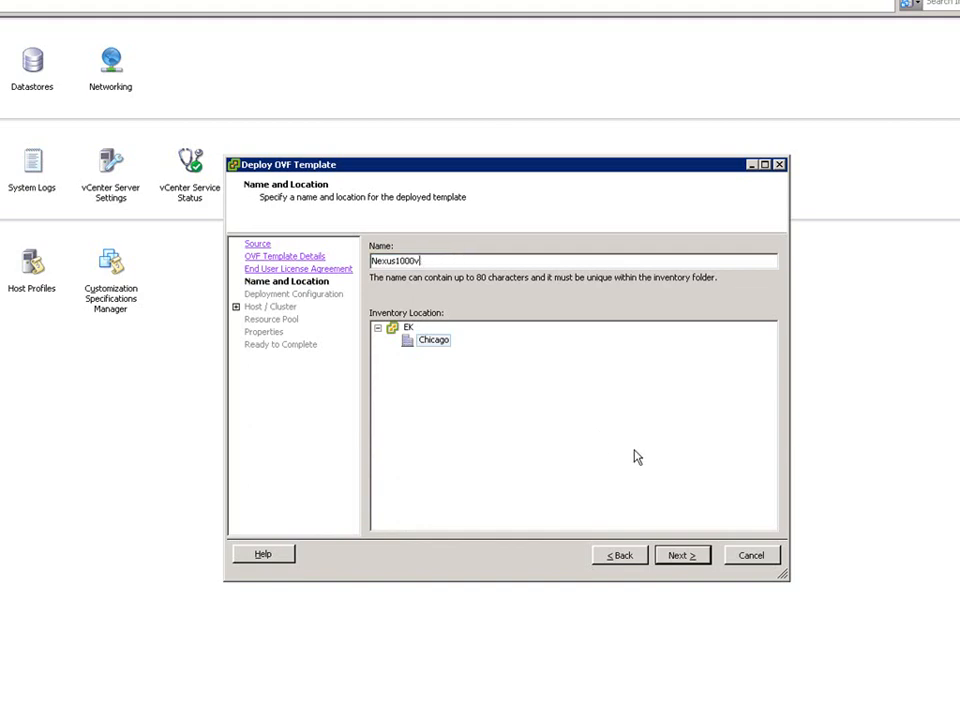
click(678, 556)
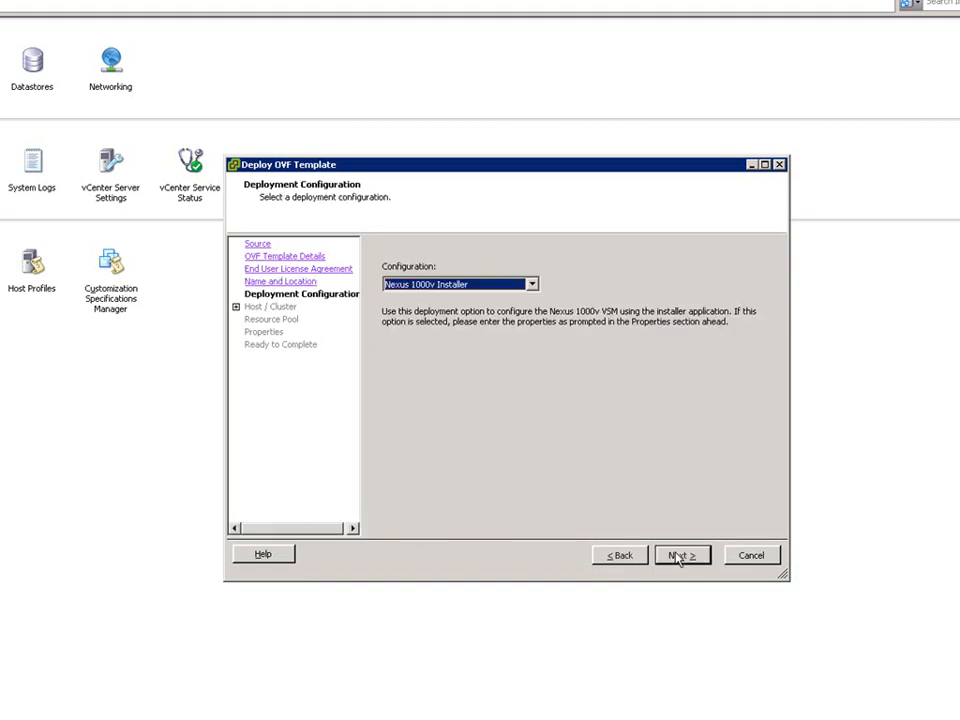
- Keep the Nexus 1000v Installer configuration on host 10.12.99.151, using the default resource pool and first datastore
click(533, 285)
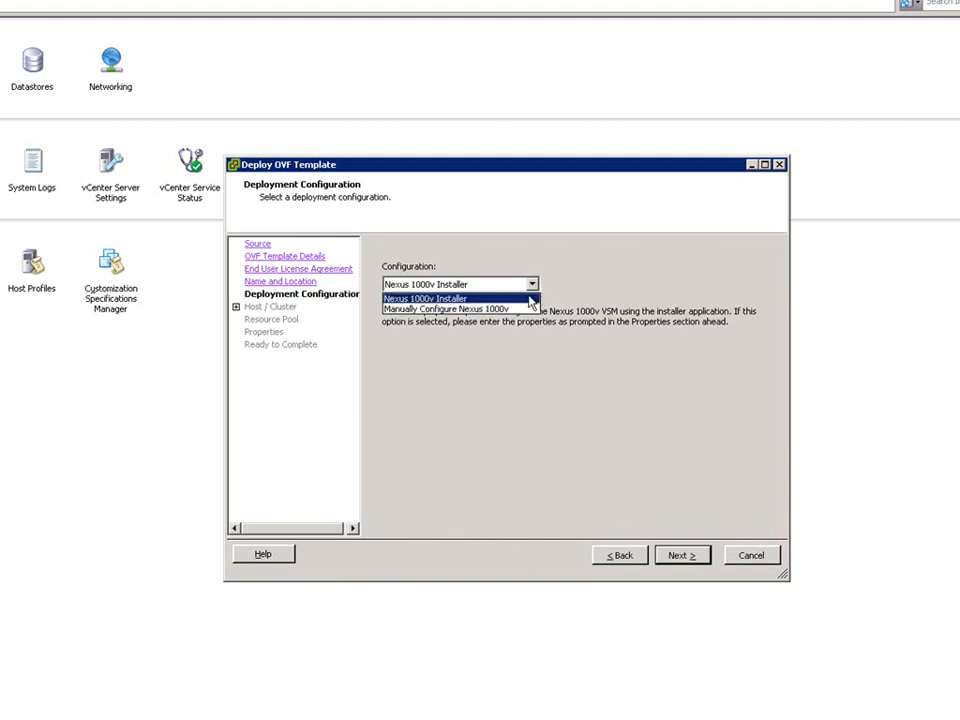
click(530, 299)
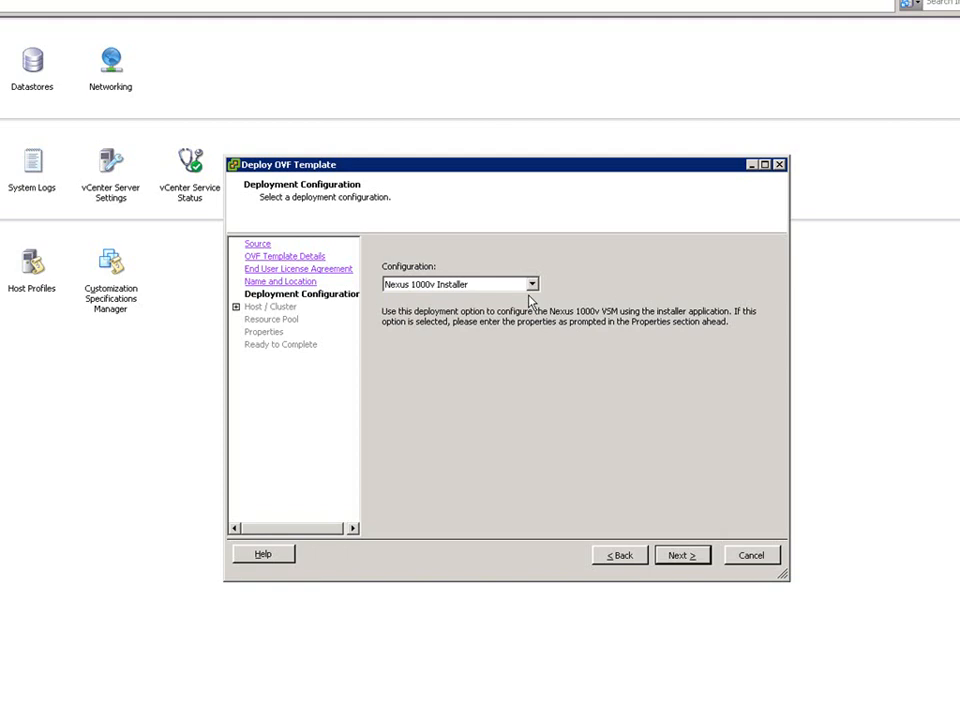
click(684, 556)
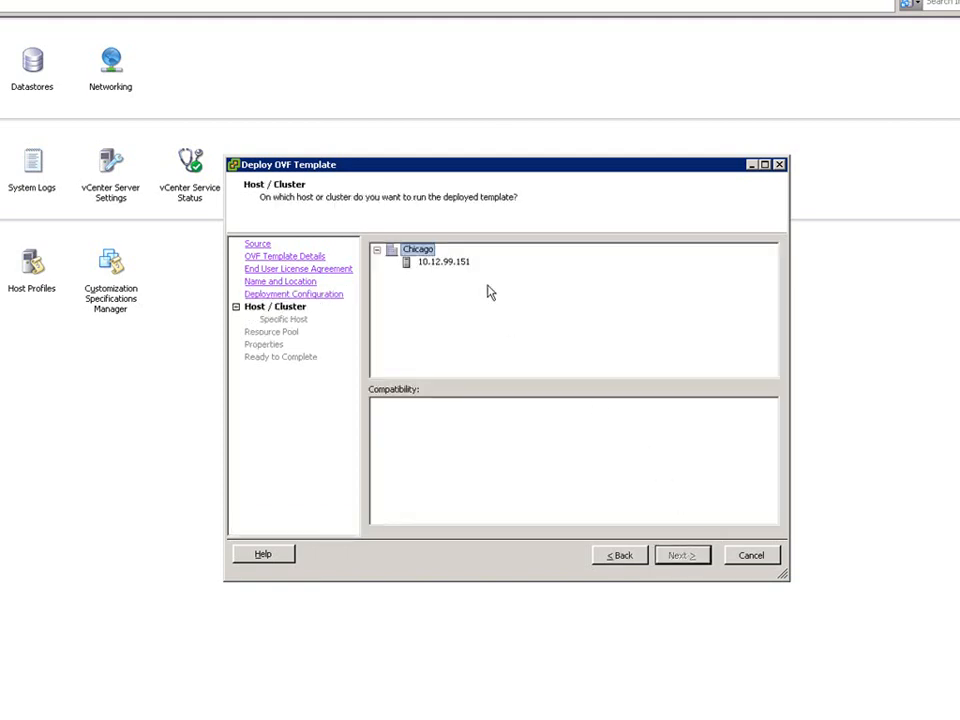
click(463, 264)
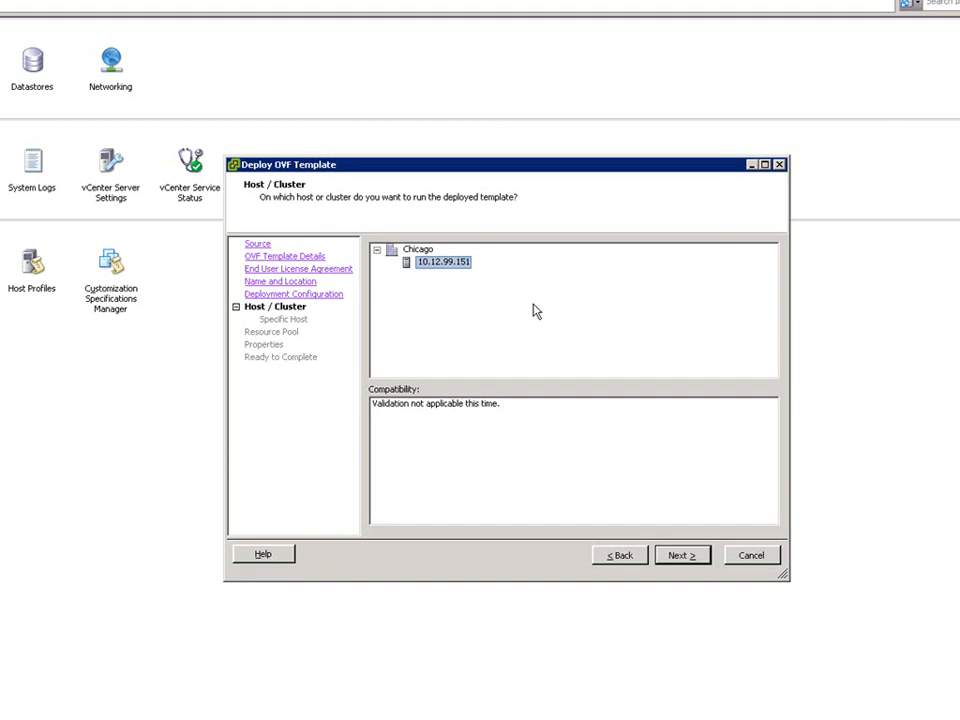
click(682, 556)
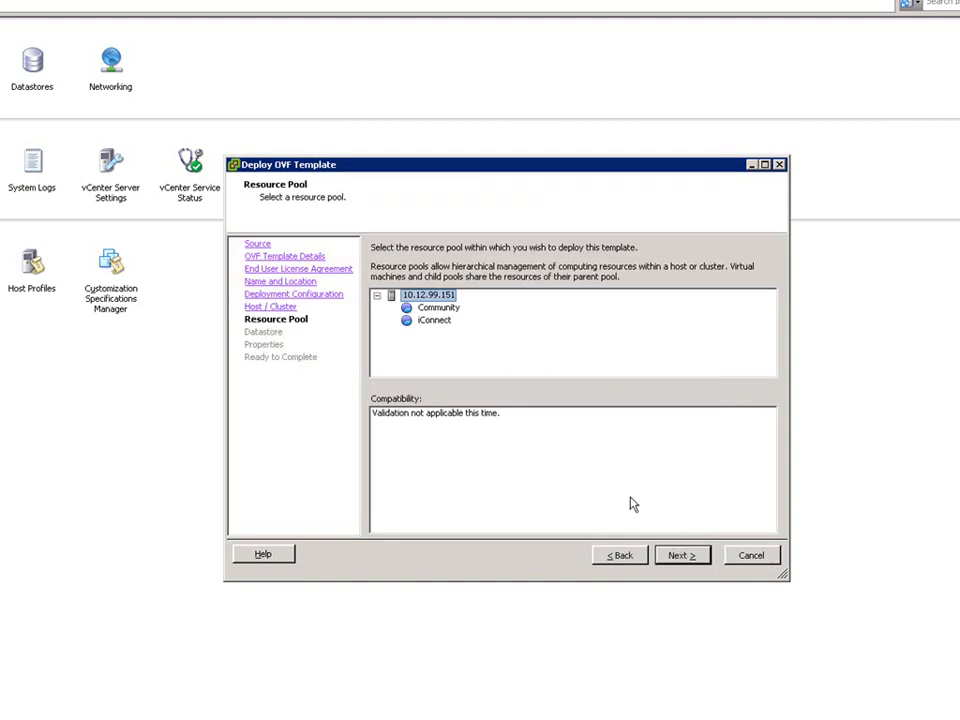
click(681, 556)
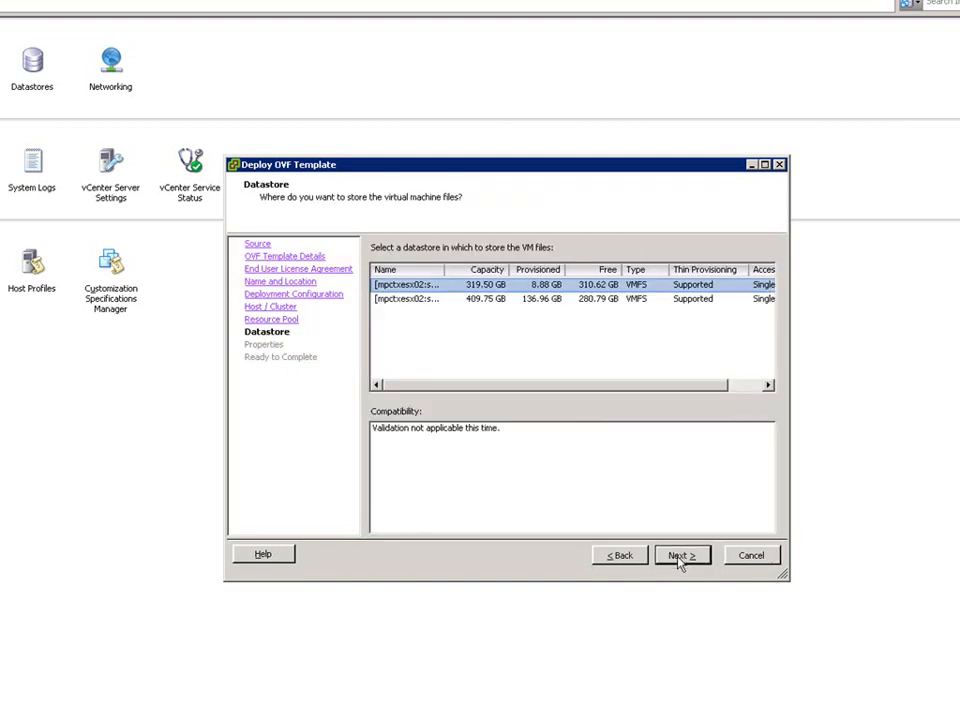
click(680, 557)
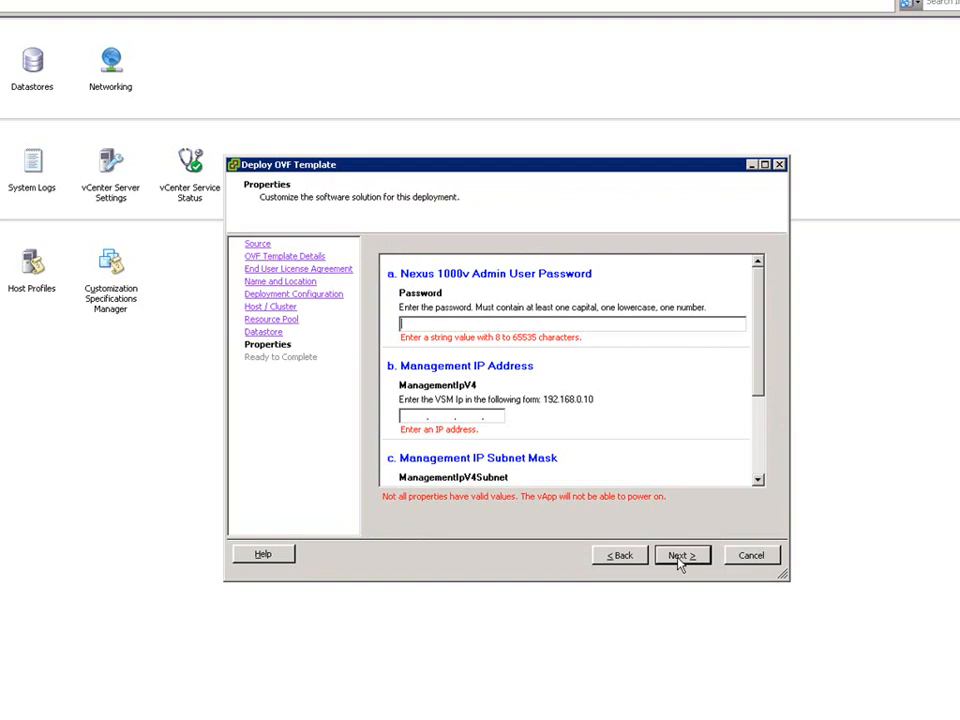
- Enter the admin password, management IP 10.12.112.191, mask 255.255.255.0 and gateway 10.12.112.1
text(cisco123)
key(Tab)
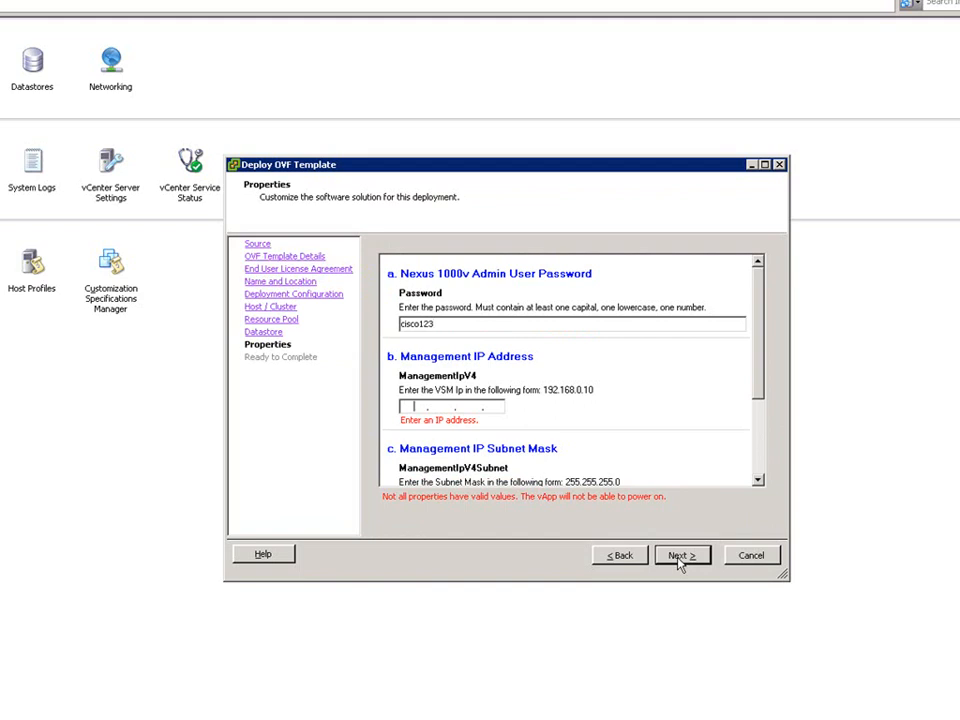
text(10.12.112.191)
key(Tab)
text(255 . 255 . 255 . )
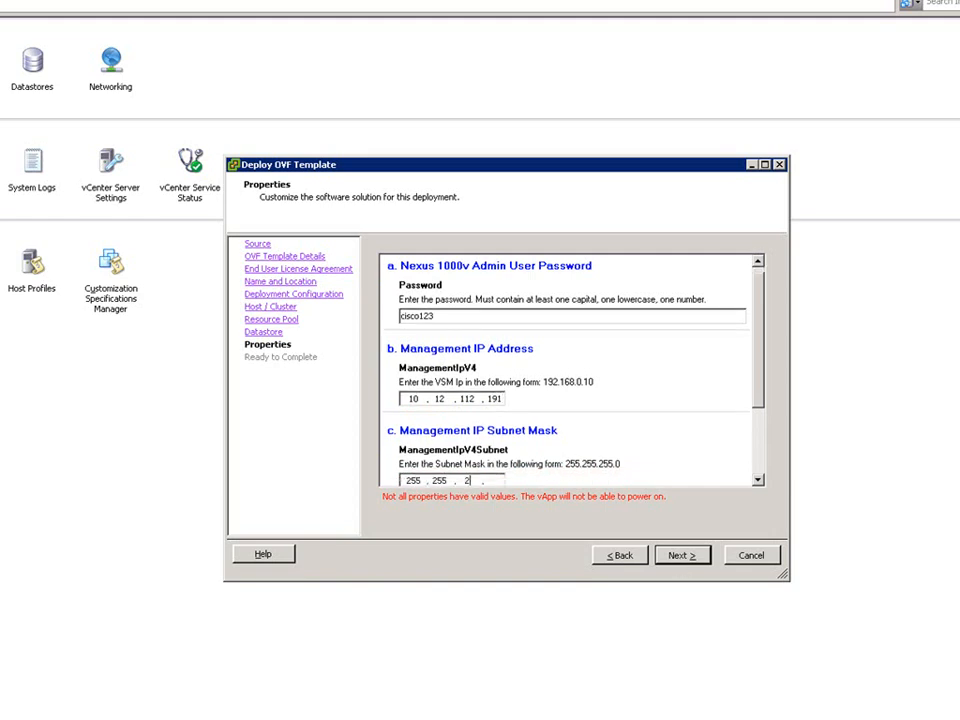
text(0)
key(Tab)
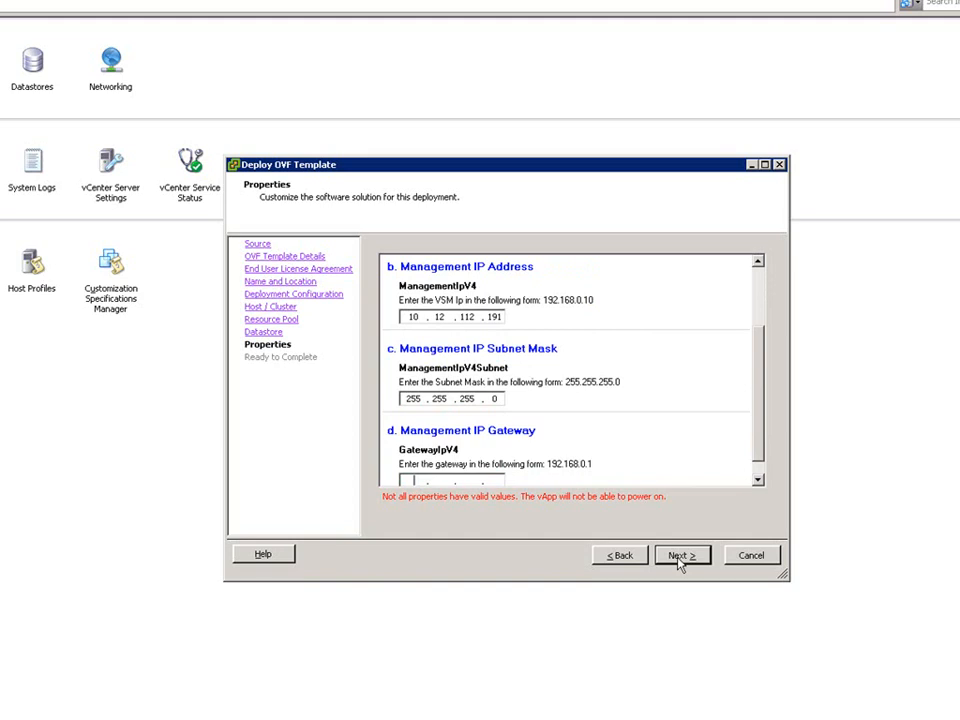
text(10 . 12 . 112 . 1)
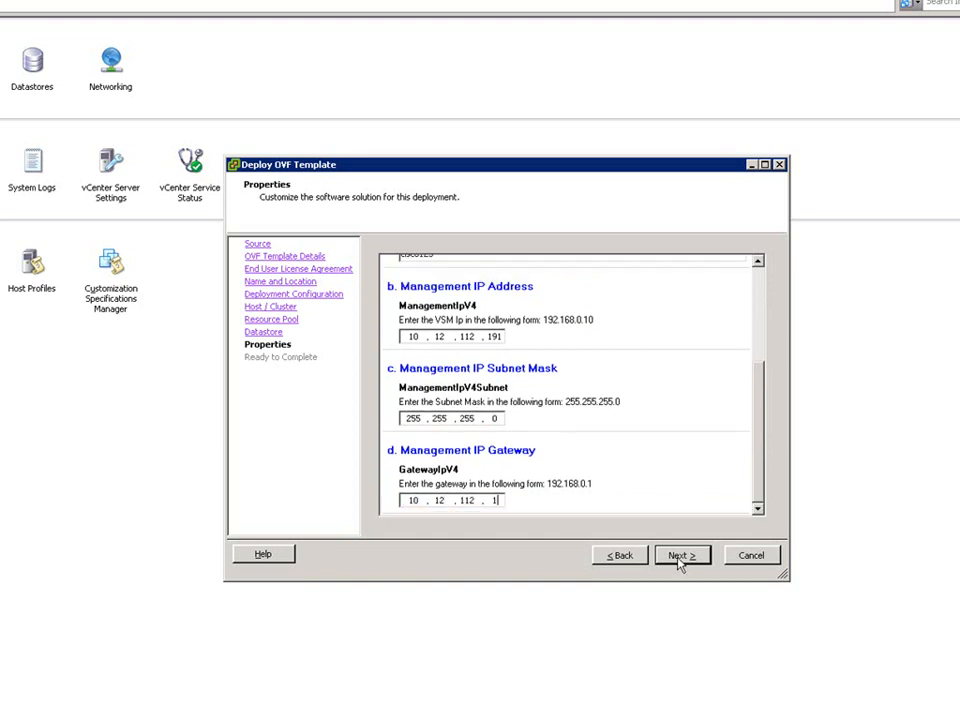
click(679, 557)
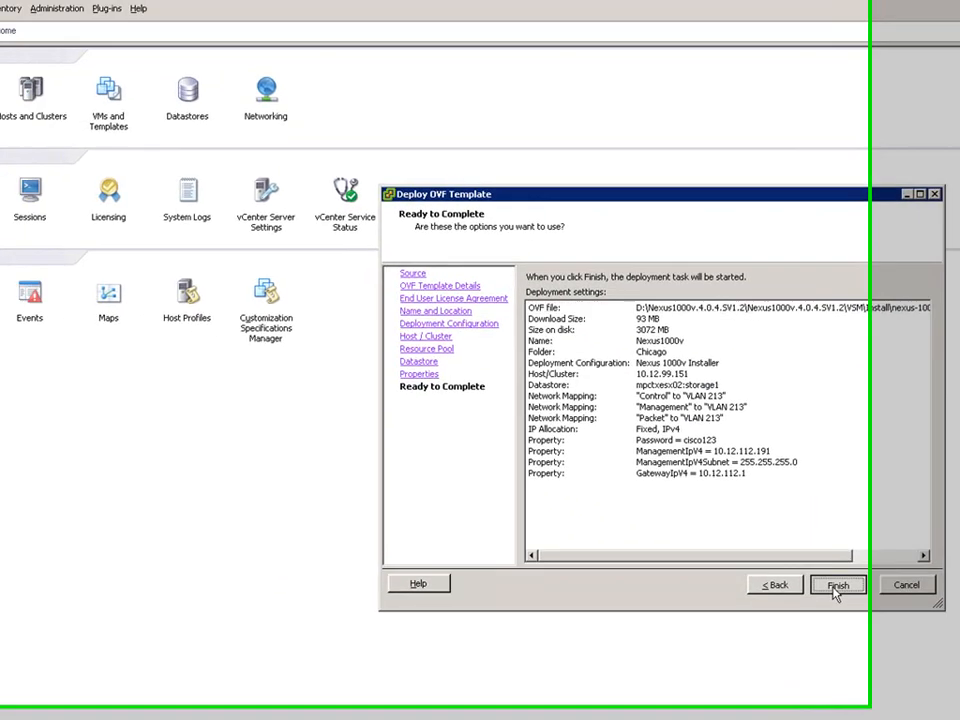
- Finish the deployment, dismiss the success message, and select the Nexus1000v VM in Hosts and Clusters
click(679, 560)
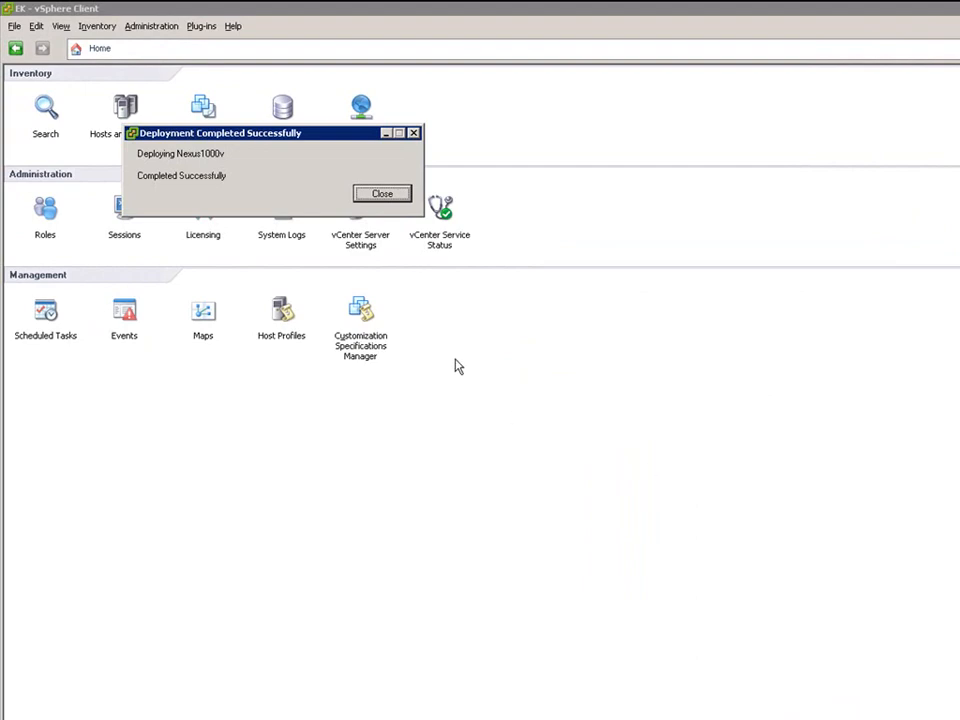
click(380, 195)
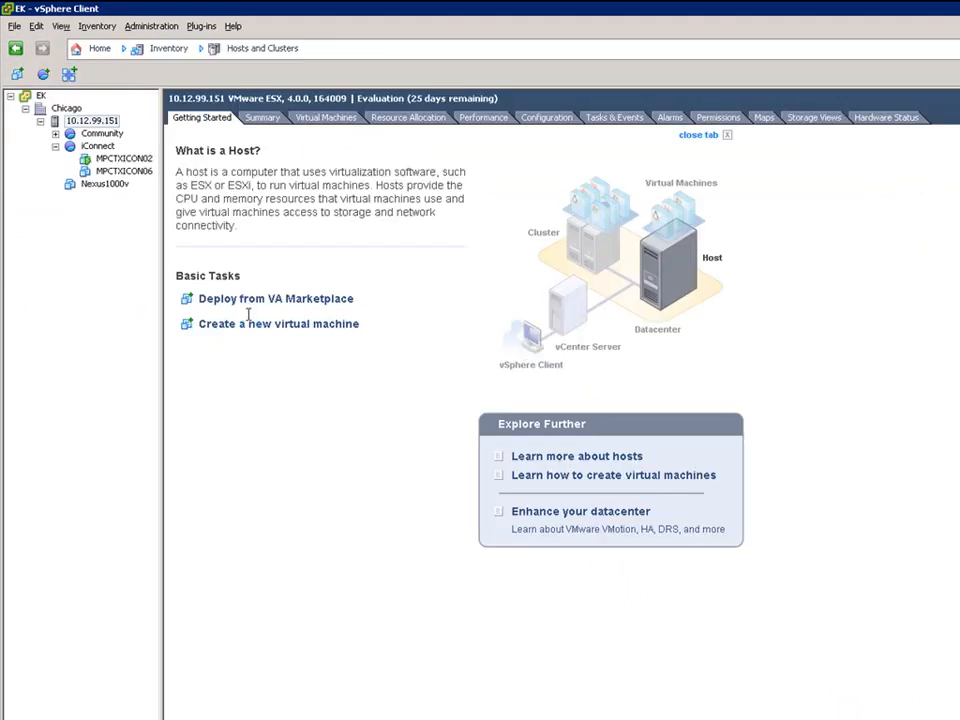
click(93, 188)
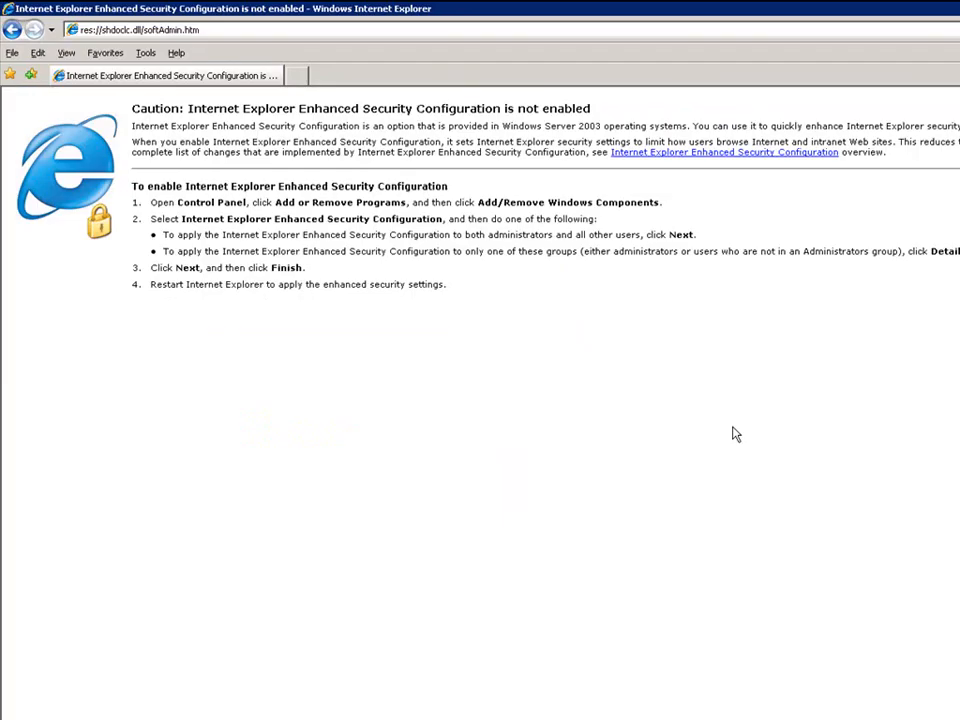
- Replace Internet Explorer's web address with the VSM address 10.12.112.19
click(404, 28)
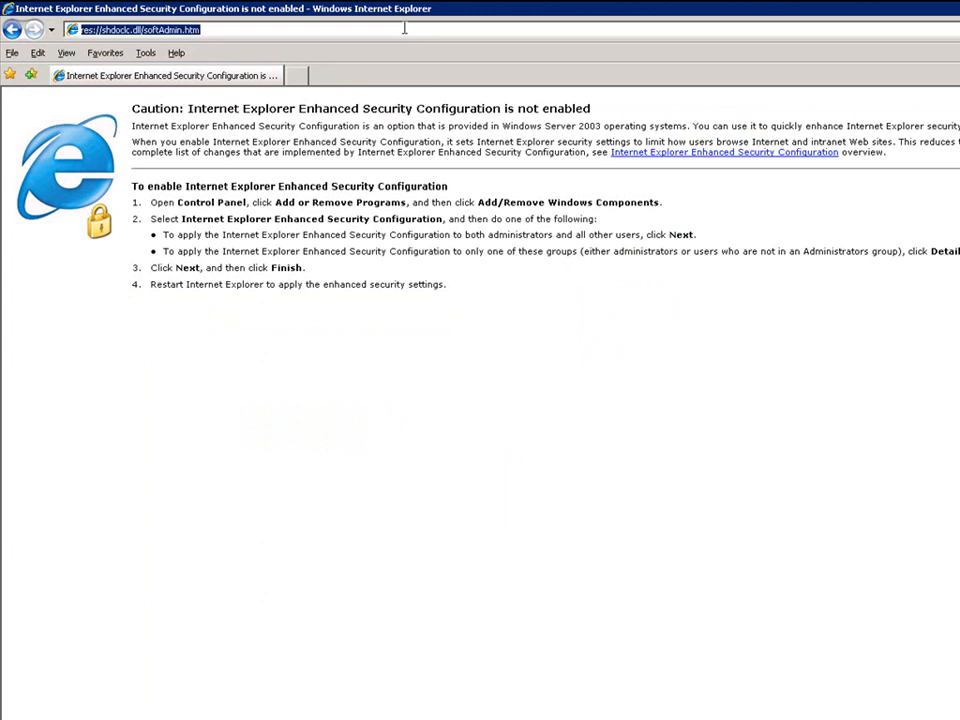
text(10.12.)
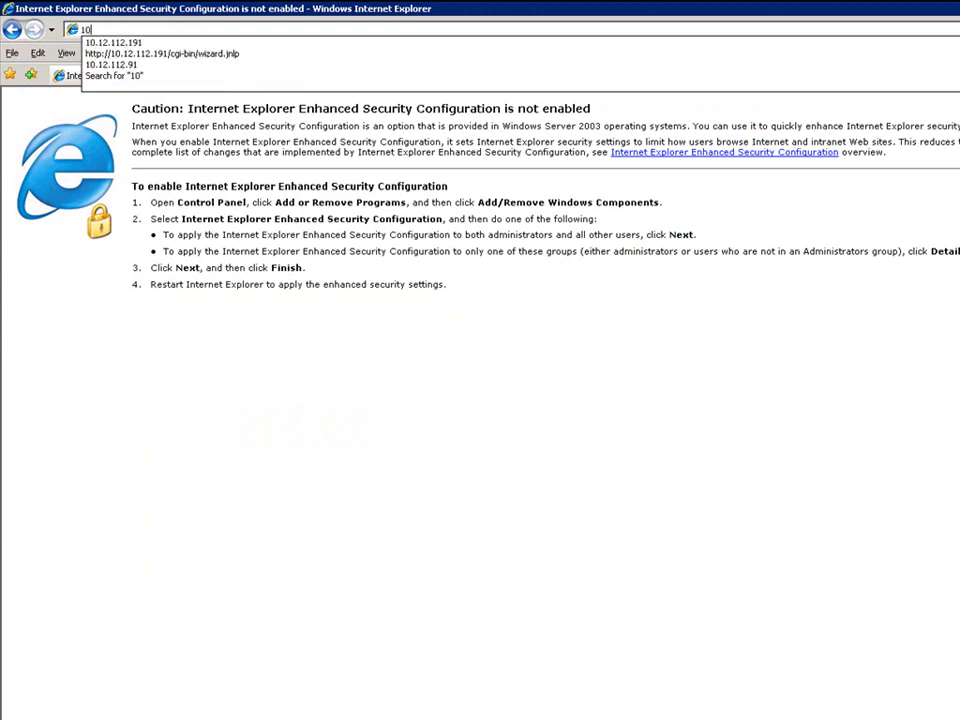
text(112.19)
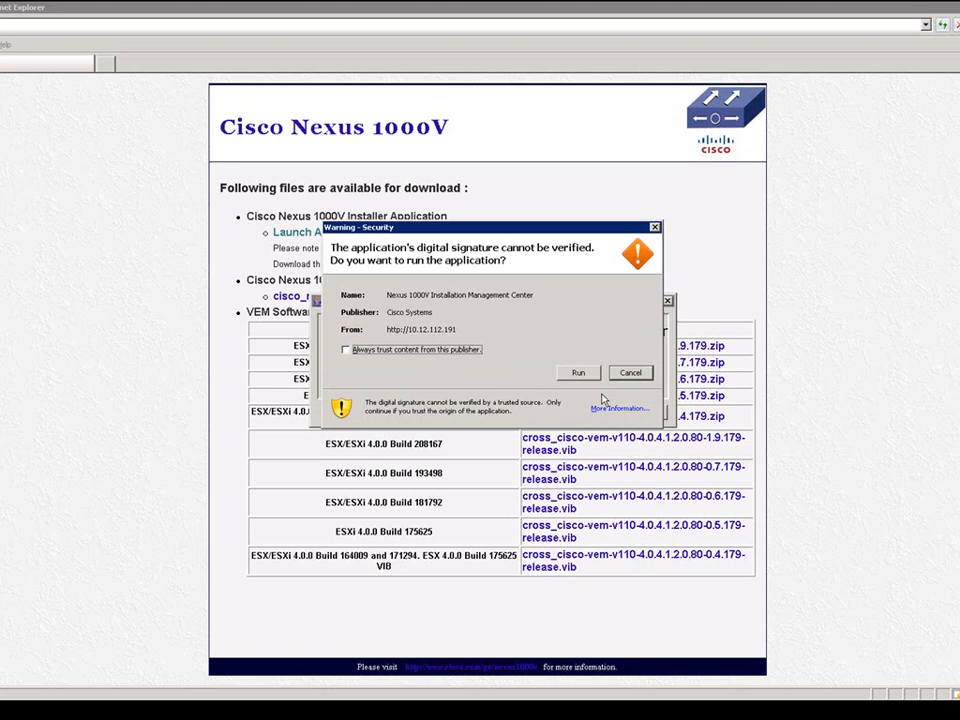
- Run the unverified installer, centre its window, and enter the VSM admin password
click(578, 372)
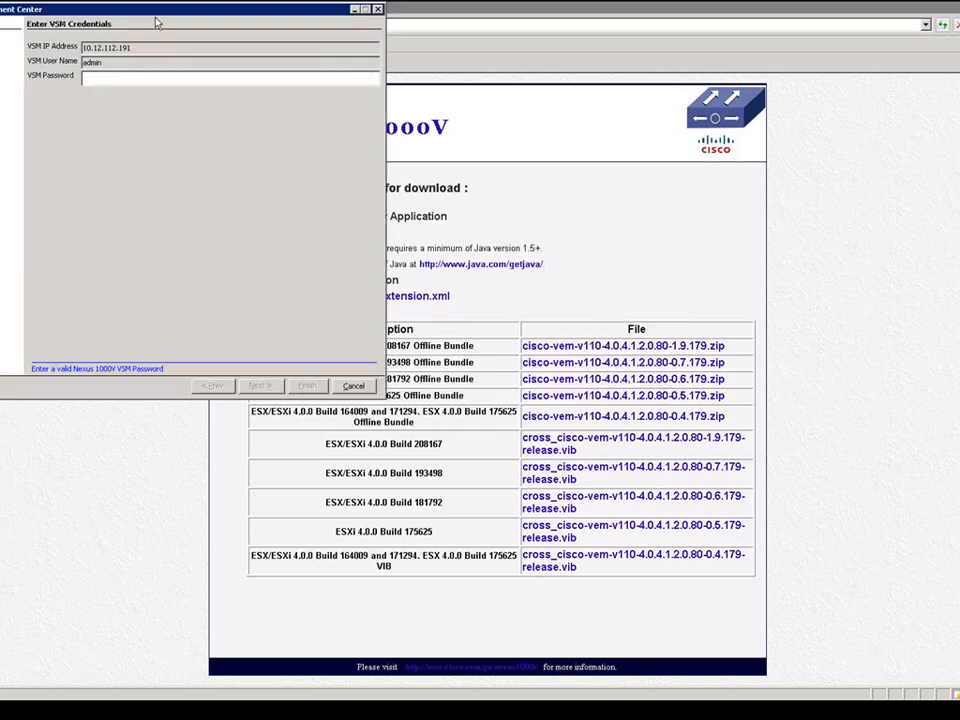
drag(137, 20, 479, 165)
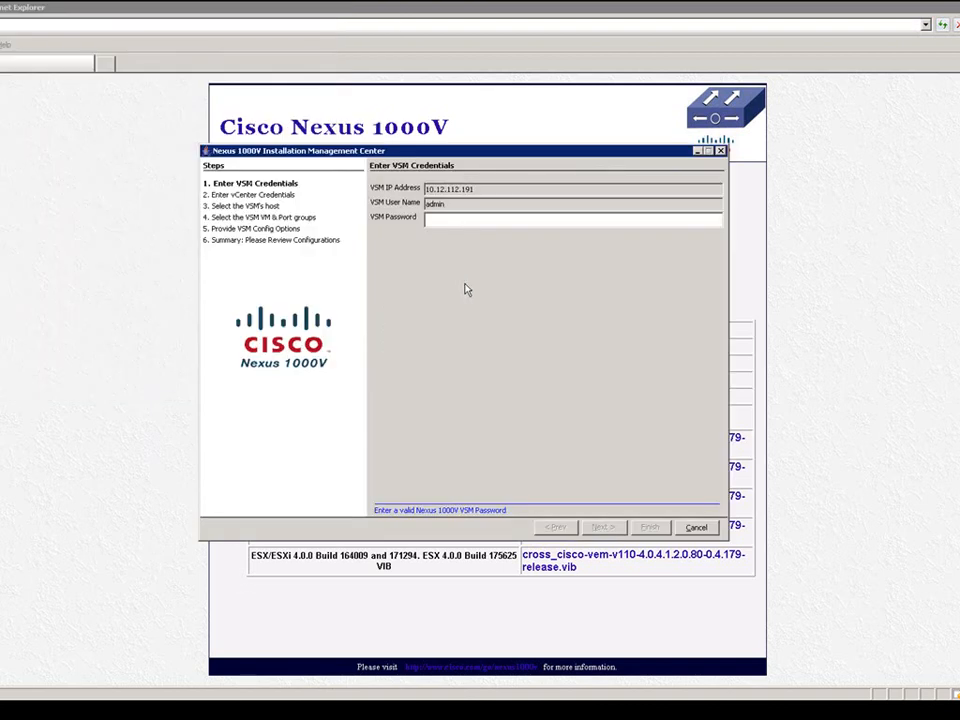
click(432, 219)
text(********)
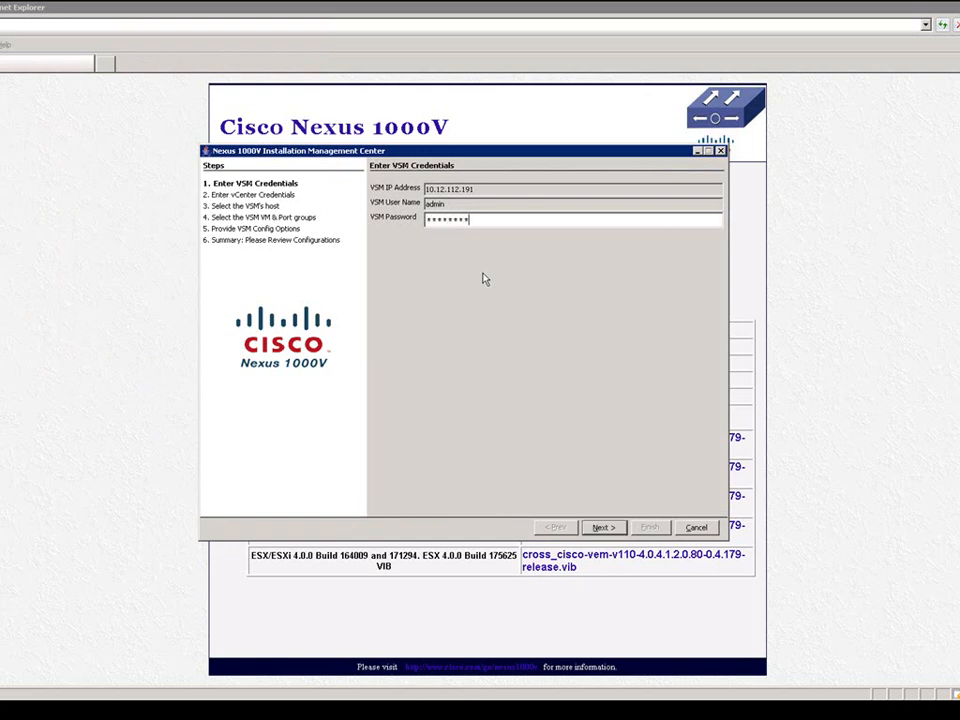
click(605, 530)
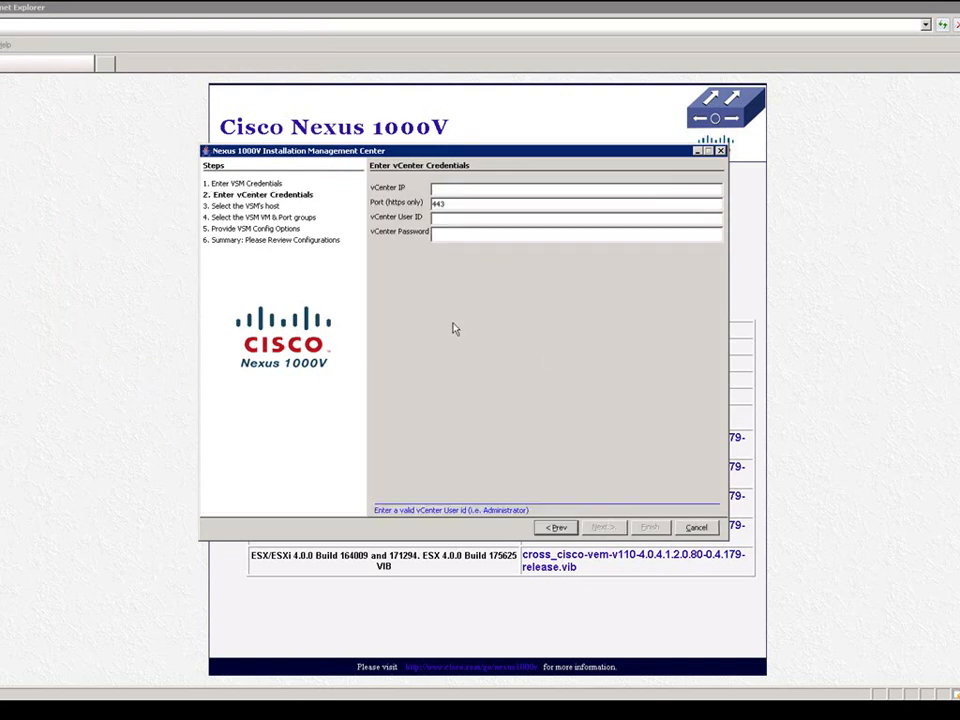
- Log in to vCenter 10.12.112.151 with the administrator account and pick host 10.12.99.151 for the VSM
text(10.12.112.151a)
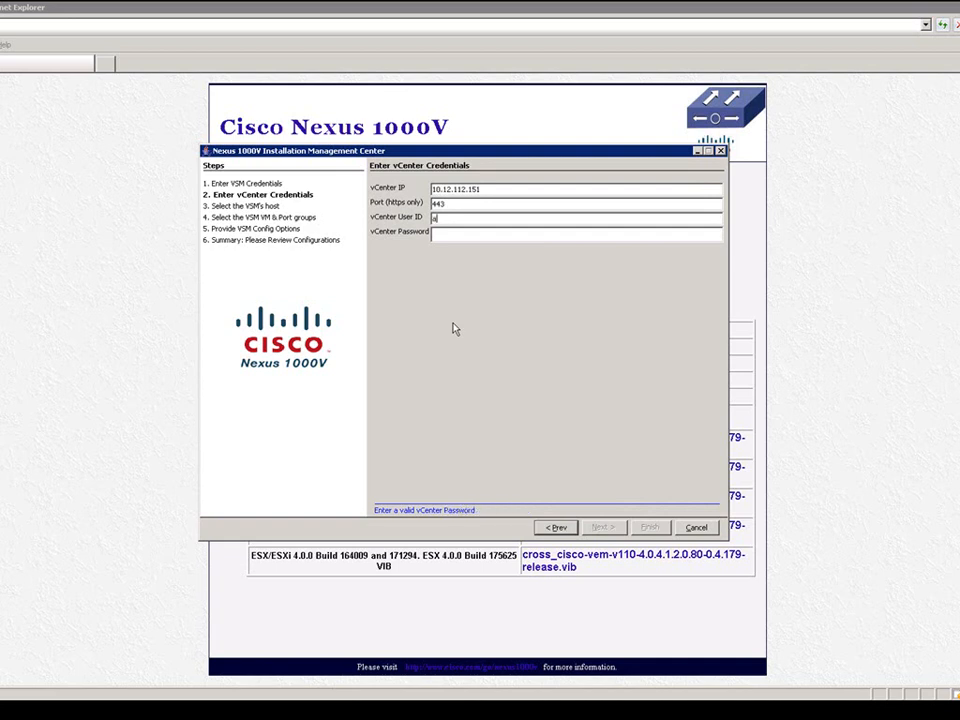
text(dministrator)
key(Tab)
text(******)
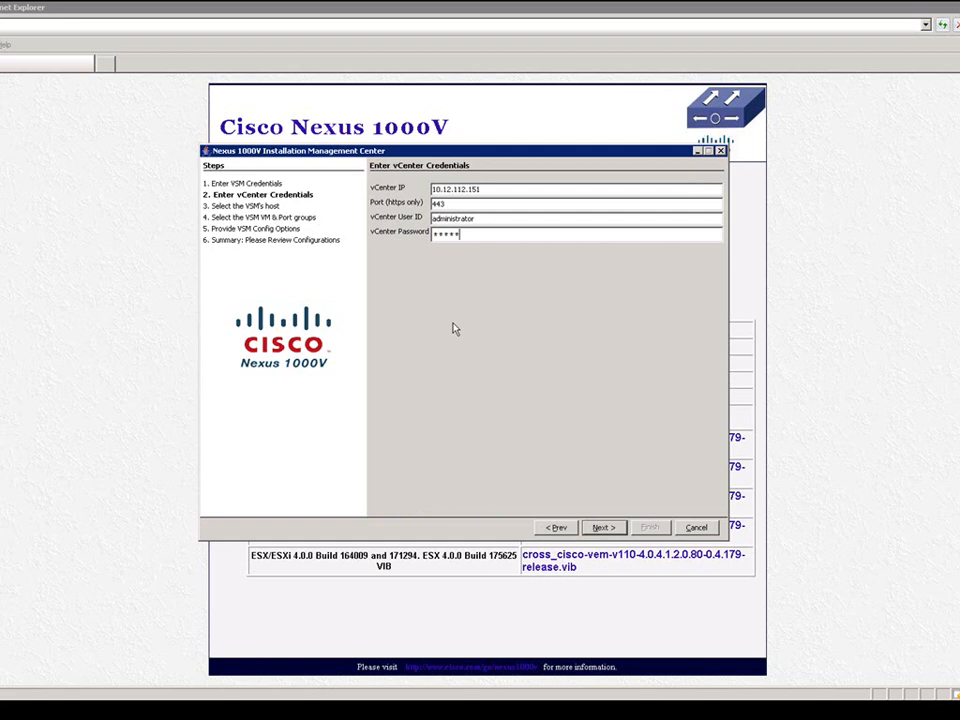
text(*******)
click(602, 527)
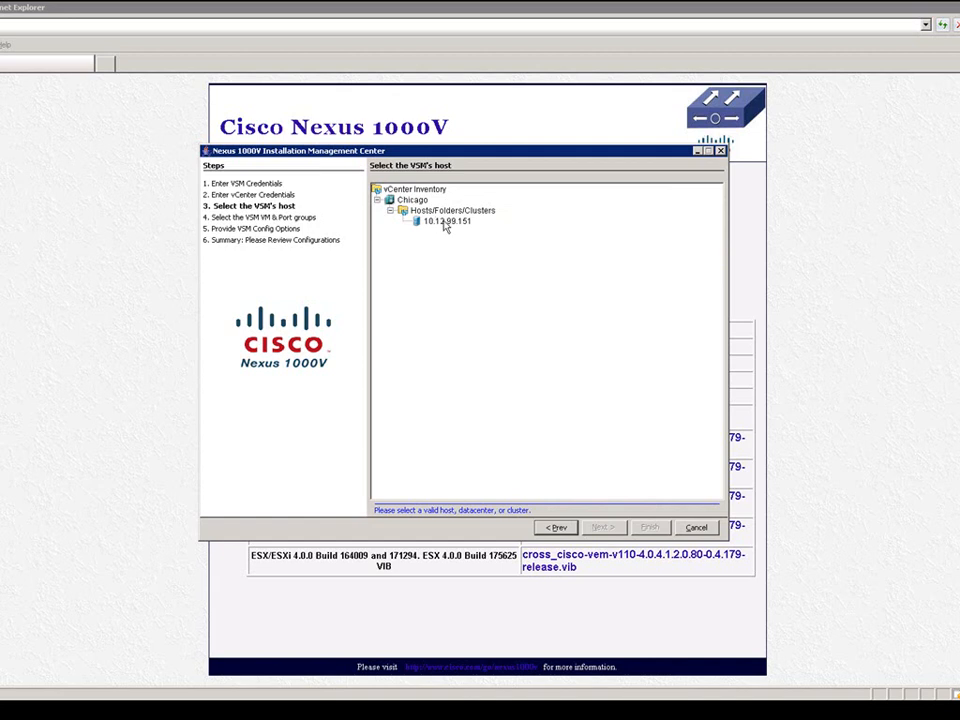
click(446, 222)
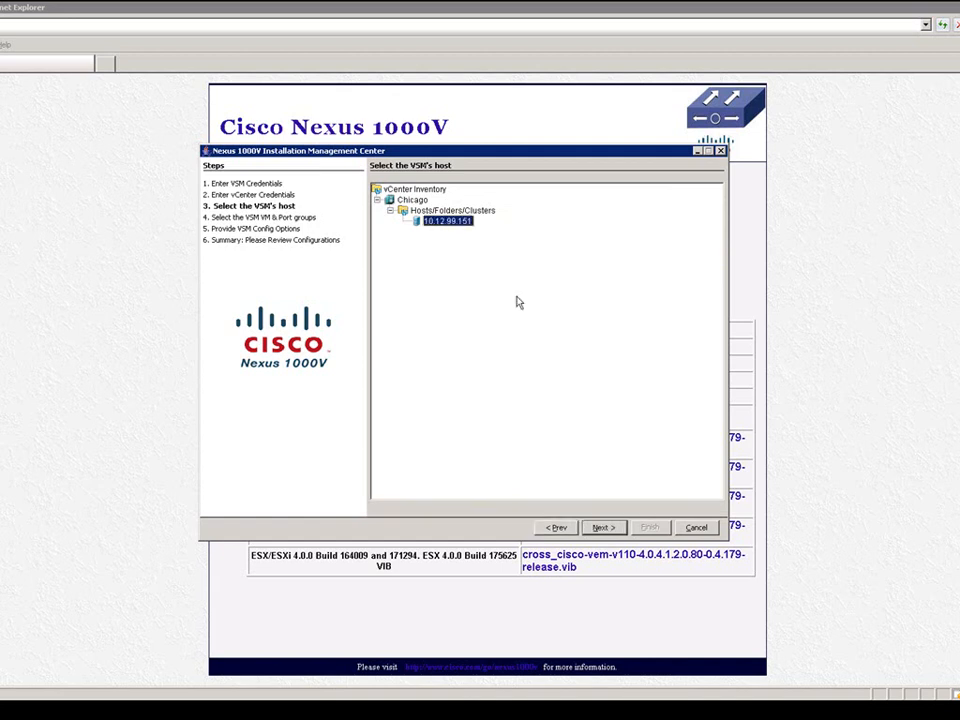
click(600, 529)
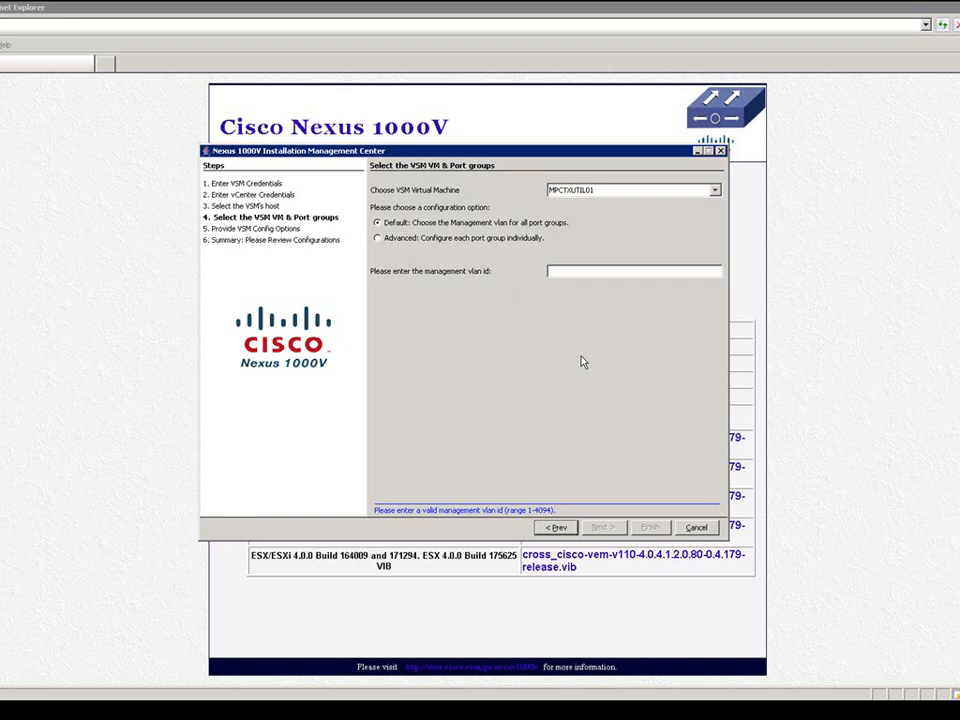
- Choose Nexus1000v as the VSM virtual machine and keep the default single-VLAN port-group option
click(715, 191)
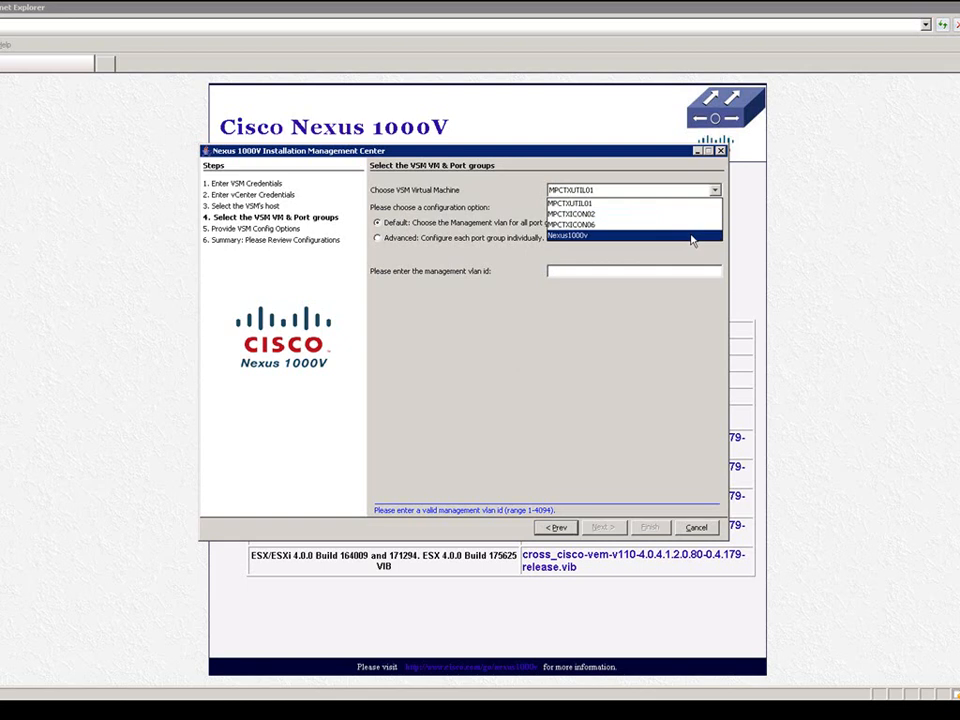
click(691, 238)
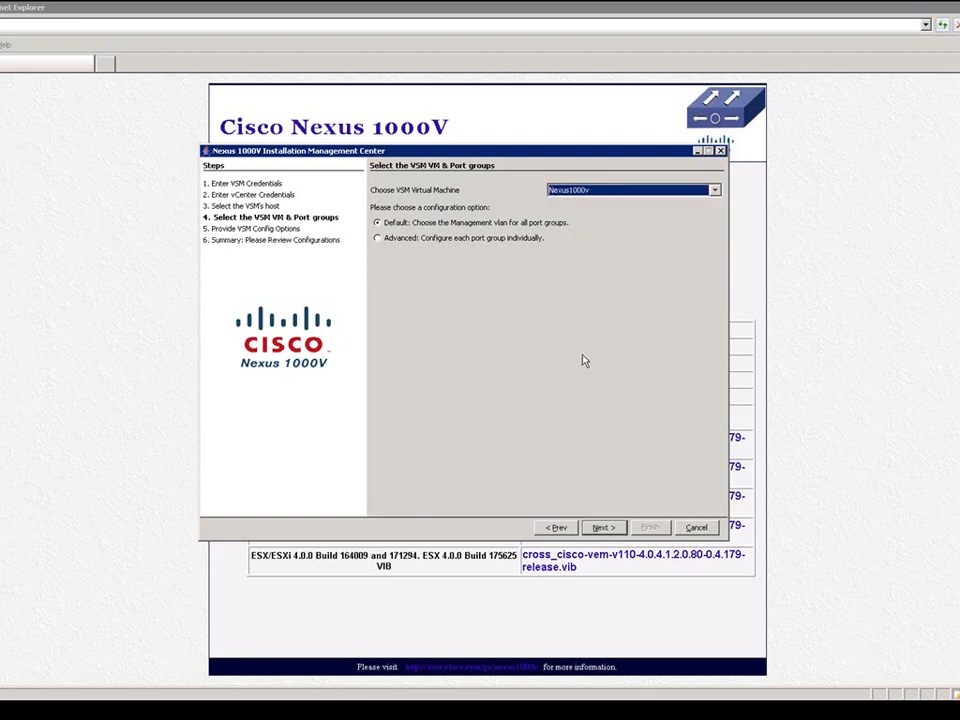
click(398, 243)
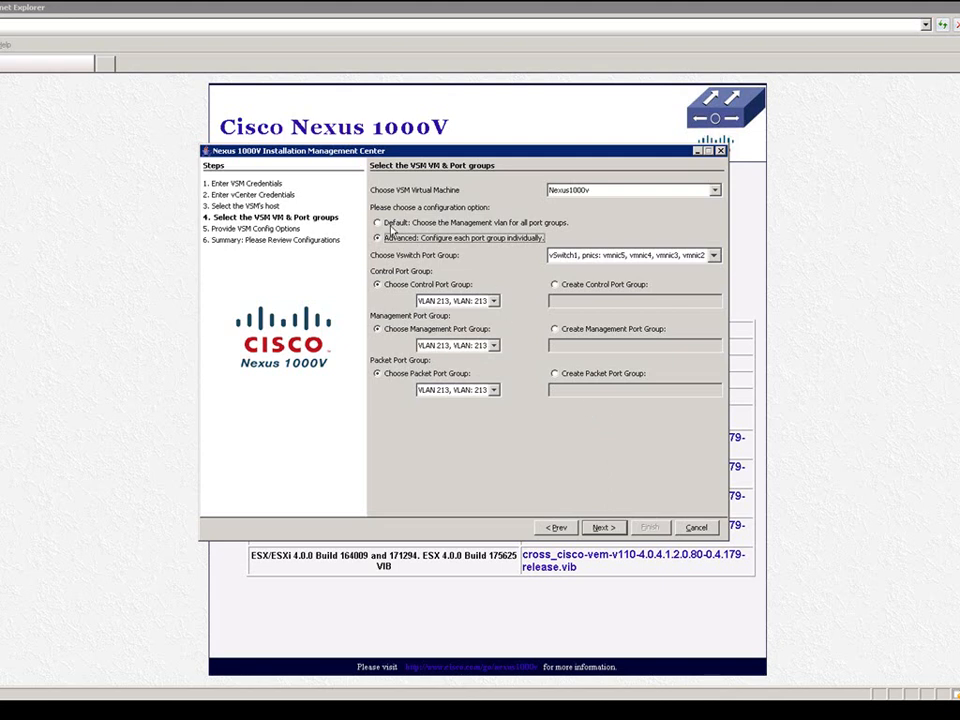
click(380, 223)
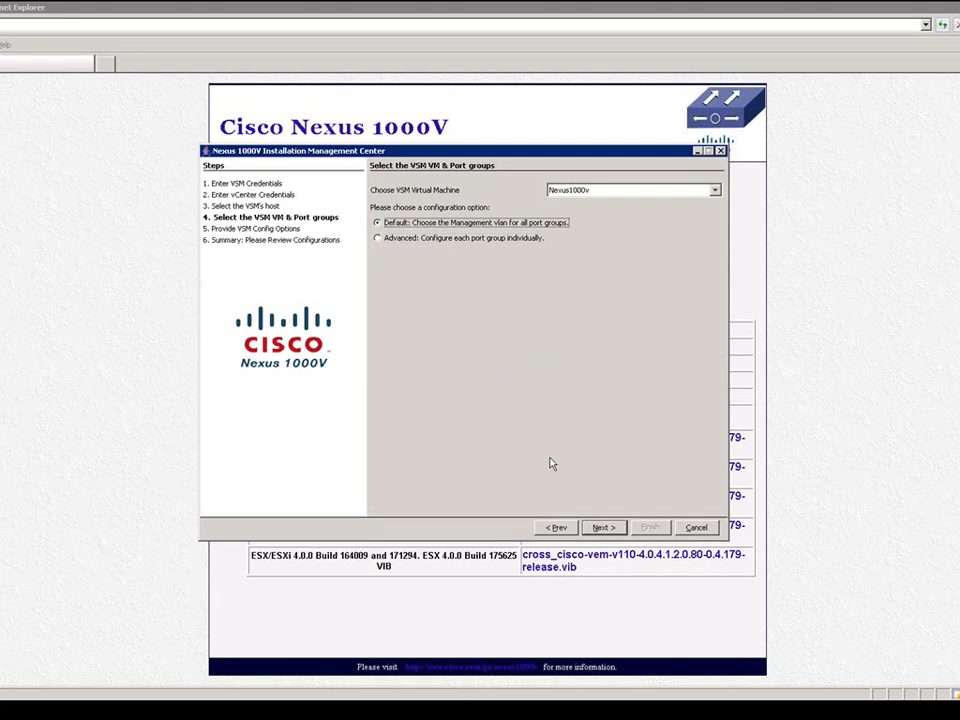
click(604, 527)
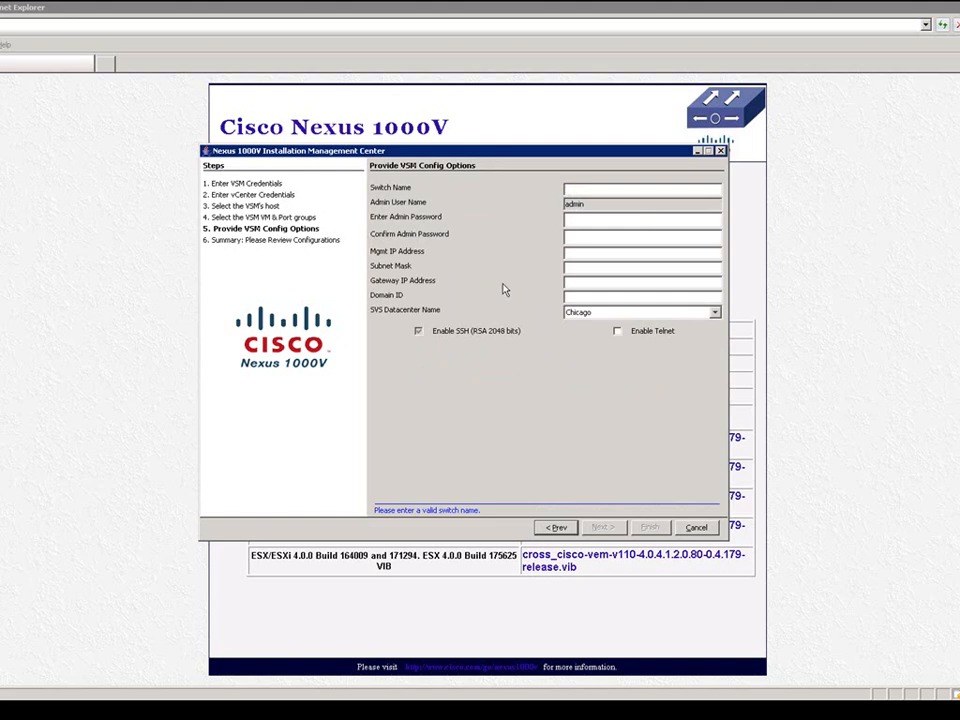
- Name the switch SW1000v and enter and confirm the admin password
text(1000V)
key(Tab)
text(********)
key(Tab)
text(********)
- Set management IP 10.12.112.192/255.255.255.0, gateway 10.12.112.1, domain ID 50, and enable Telnet
key(Tab)
text(10.12.112.192)
key(Tab)
text(255.255)
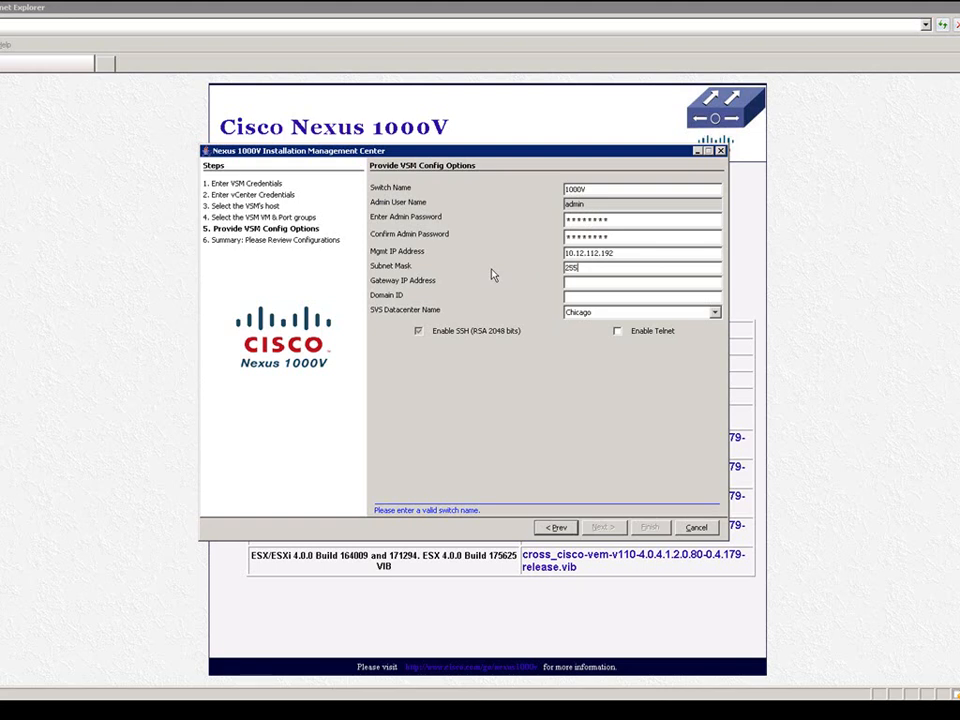
text(.255.0)
key(Tab)
text(10.12.112.1)
key(Tab)
text(50)
click(618, 332)
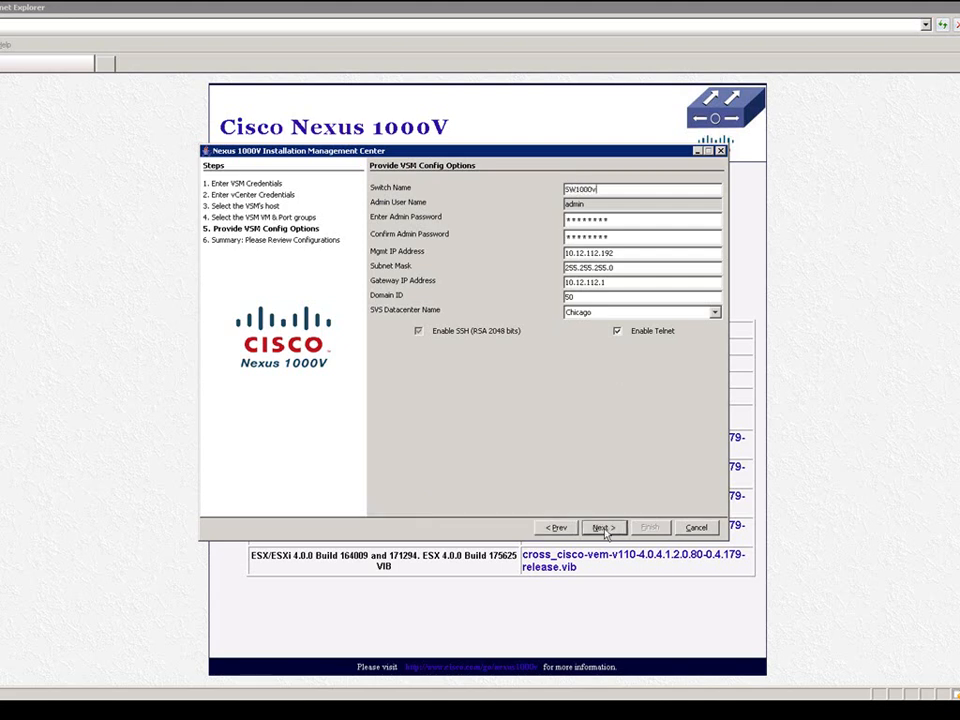
click(603, 528)
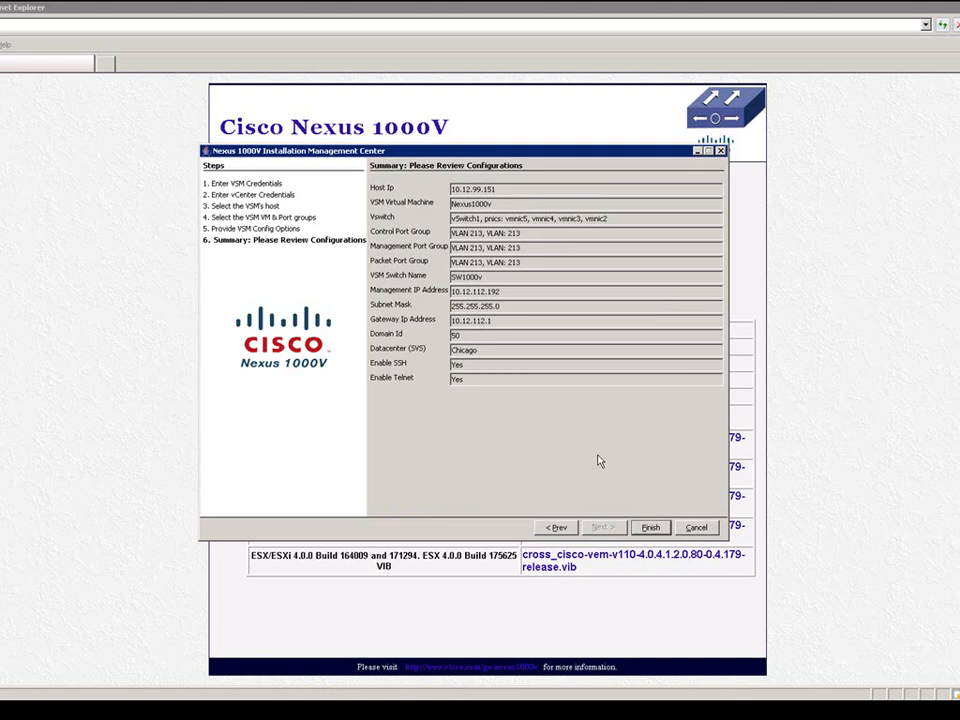
- Run the VSM installation and close the installer once it reports success
click(649, 530)
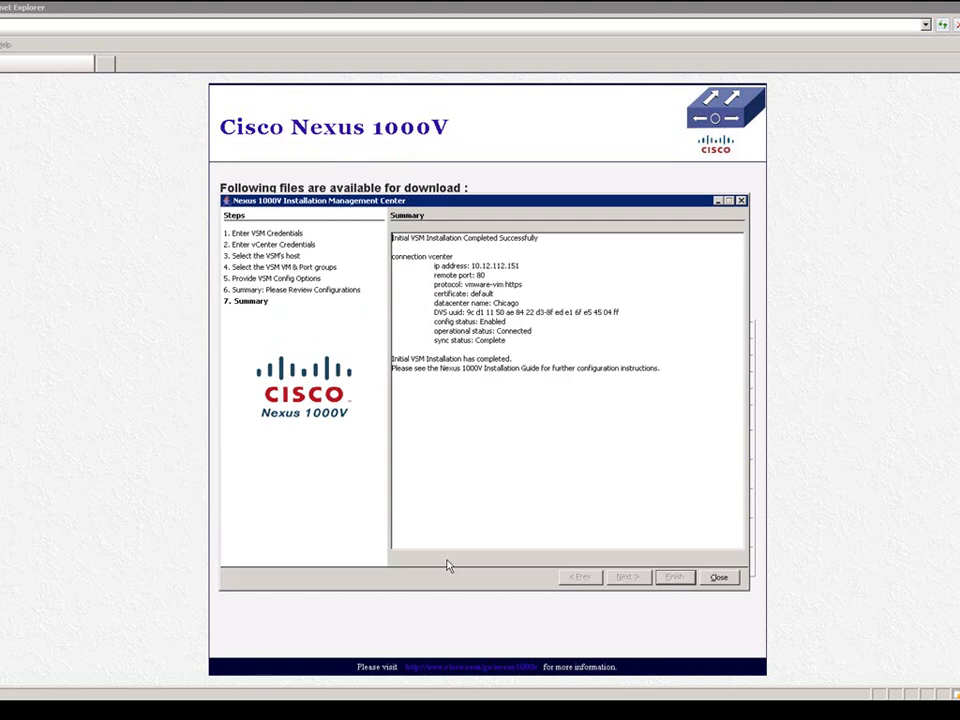
click(722, 578)
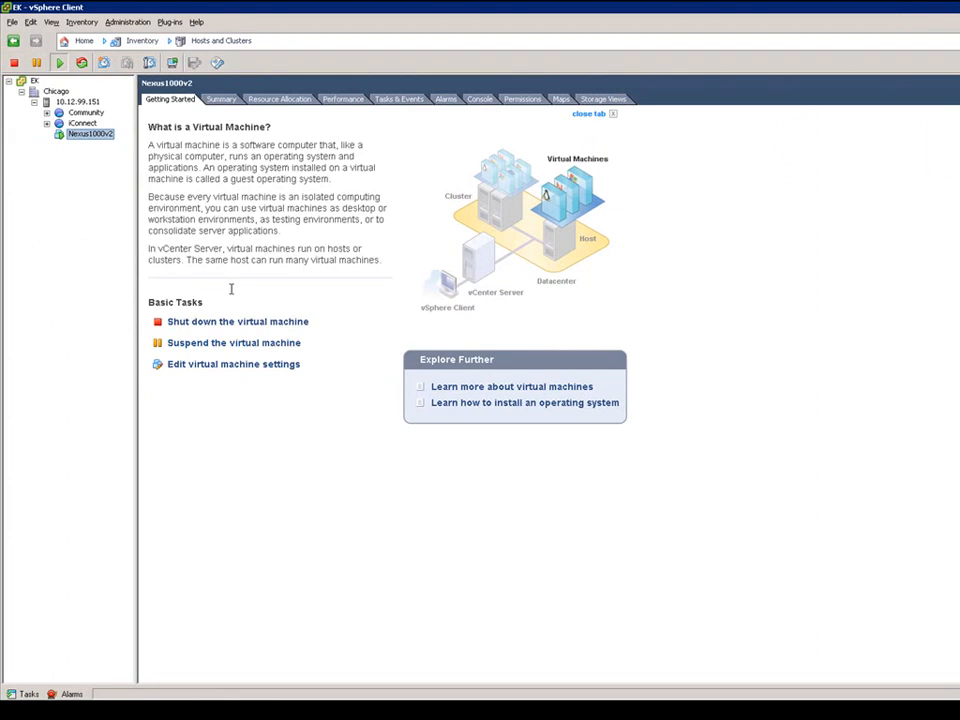
- In the Networking inventory, expand the SW1000v folder and the SW1000v distributed switch to list its port groups
key(ctrl+shift+n)
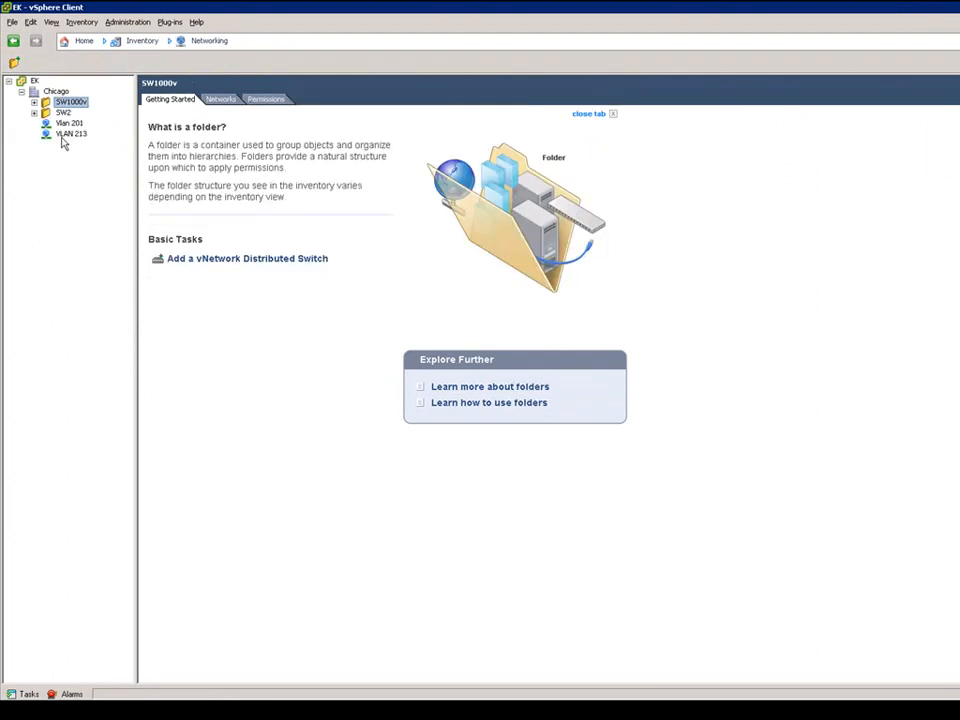
click(34, 104)
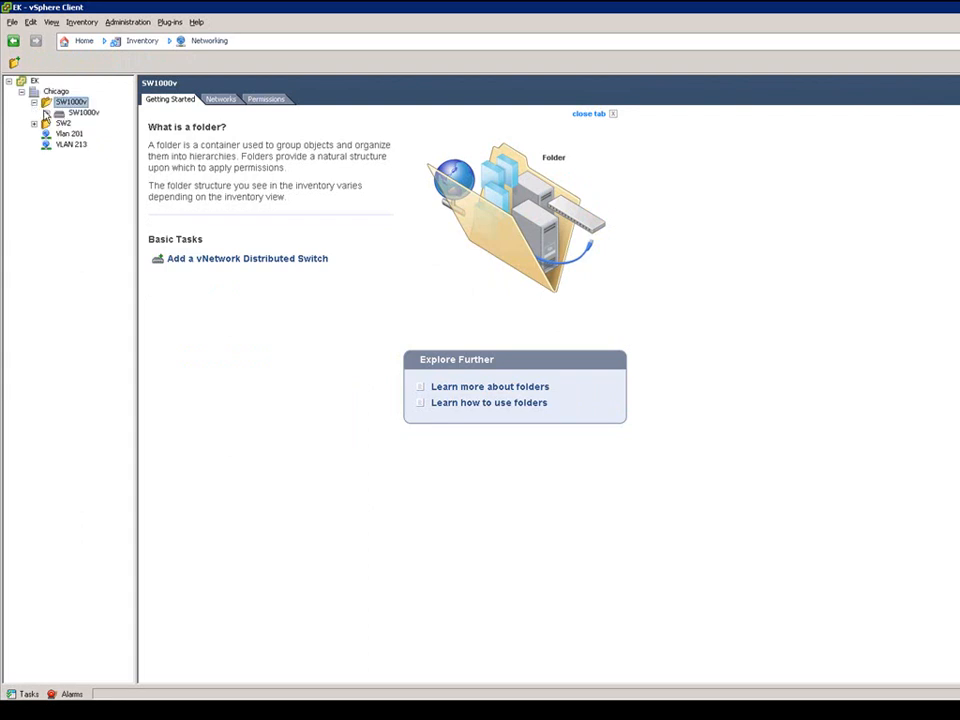
click(46, 113)
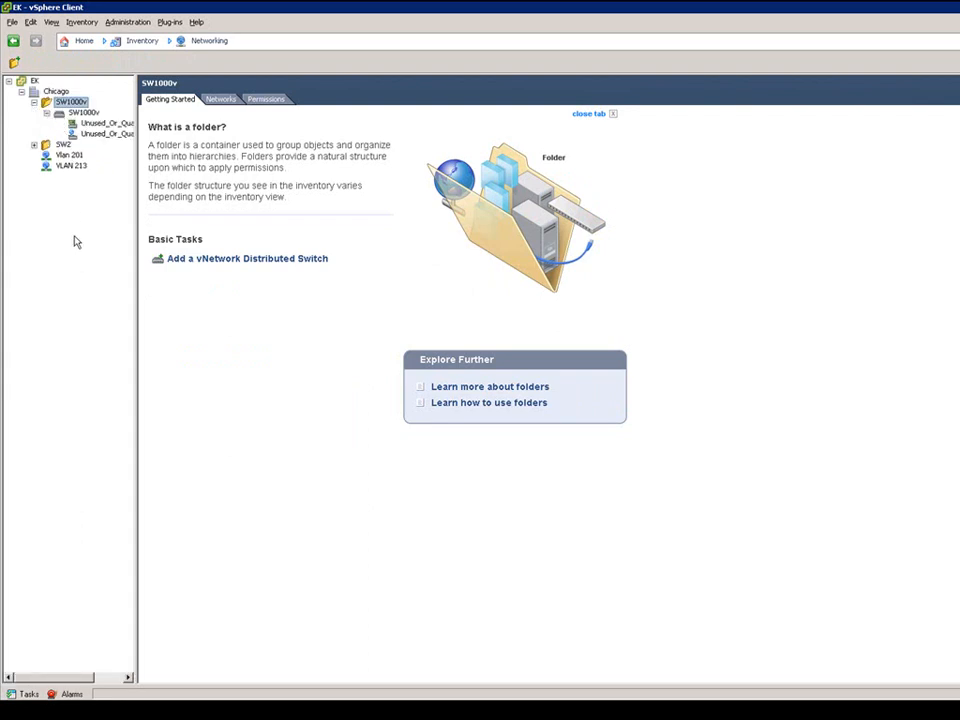